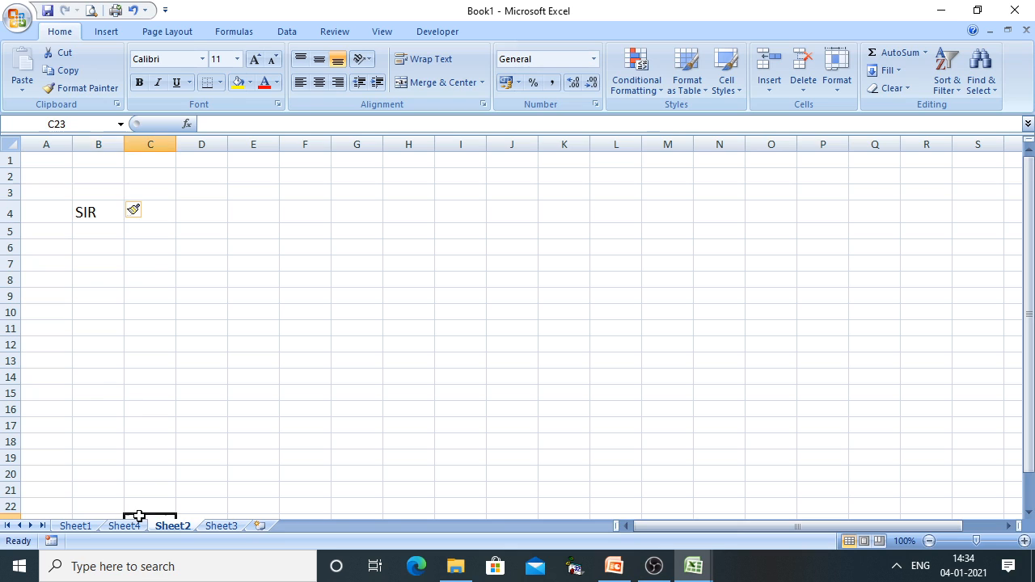
Check Sheet4 and insert a new blank worksheet immediately before Sheet3
click(128, 527)
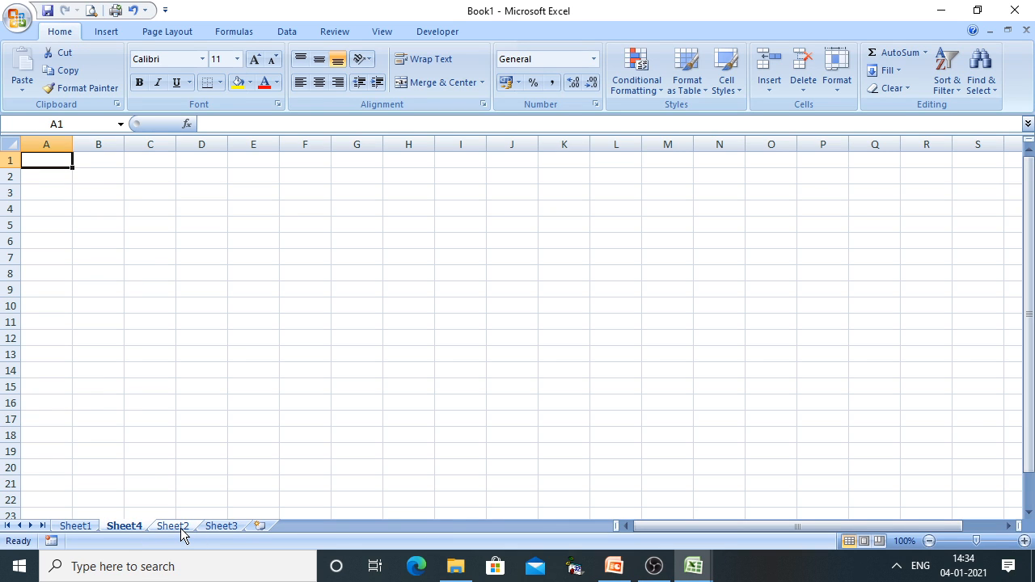
click(222, 528)
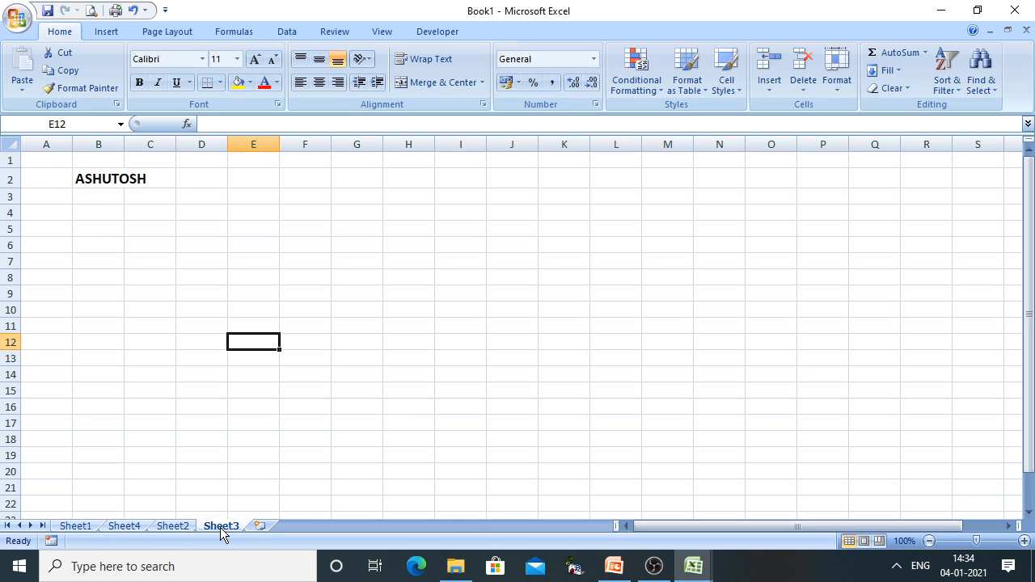
click(774, 91)
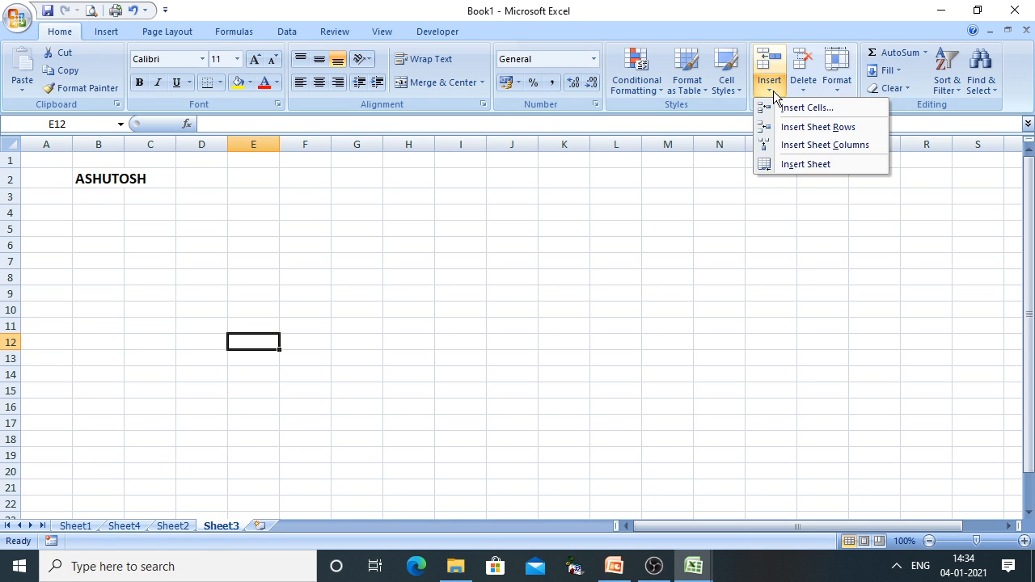
click(803, 165)
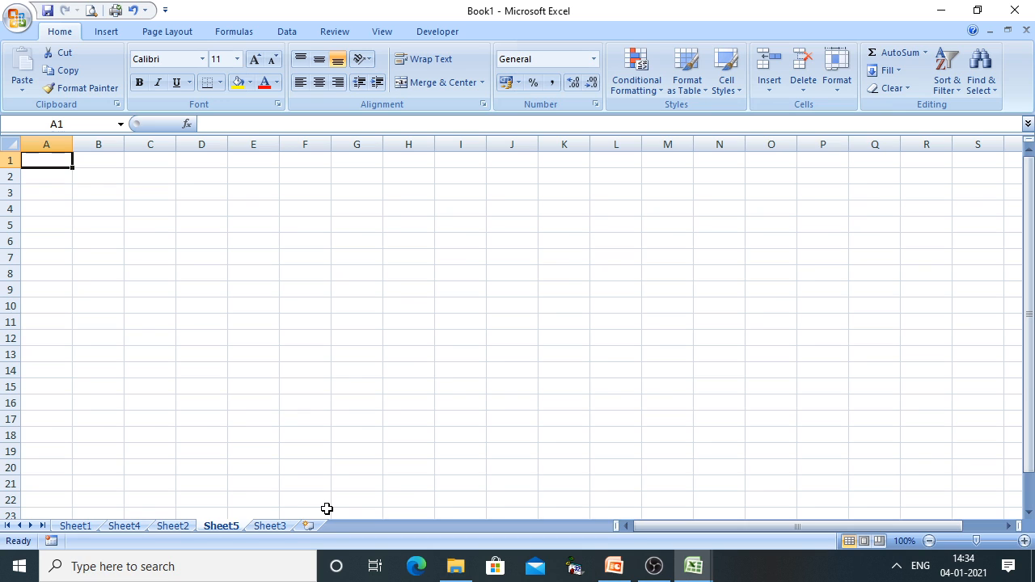
Switch to the PowerPoint slide show and reveal the alternative Insert Worksheet instructions up to point iii
click(614, 569)
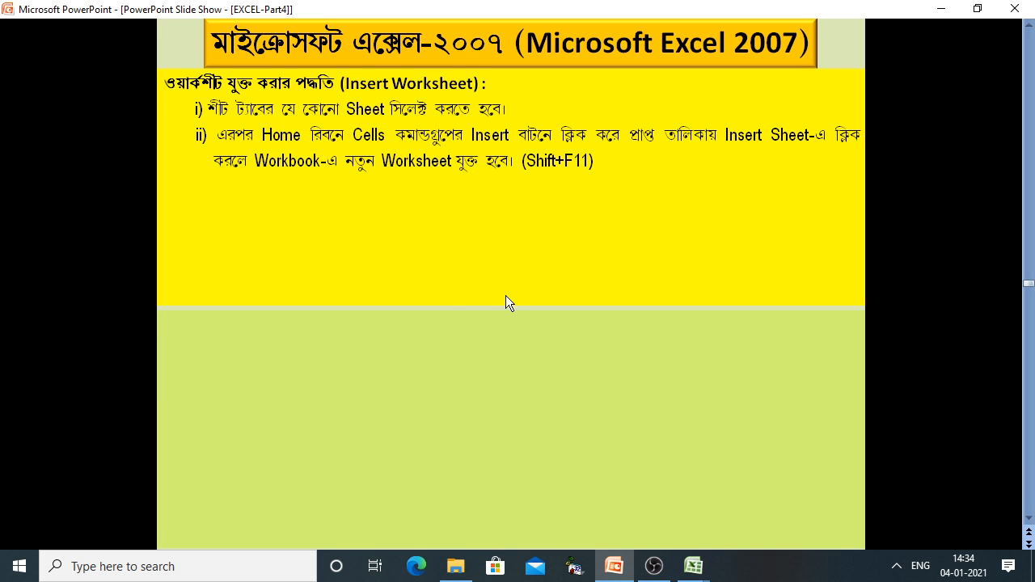
key(Down)
key(Down)
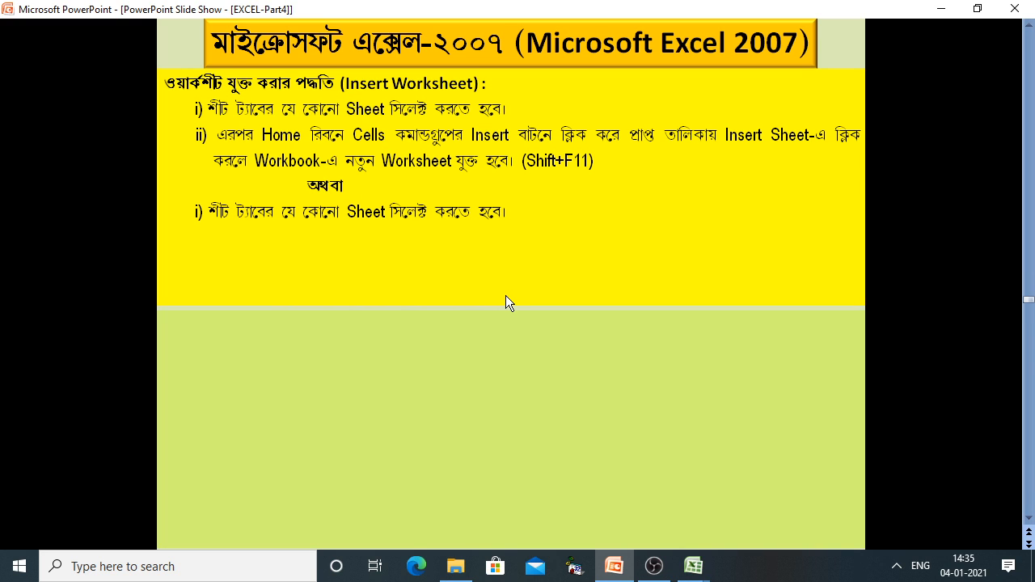
key(Down)
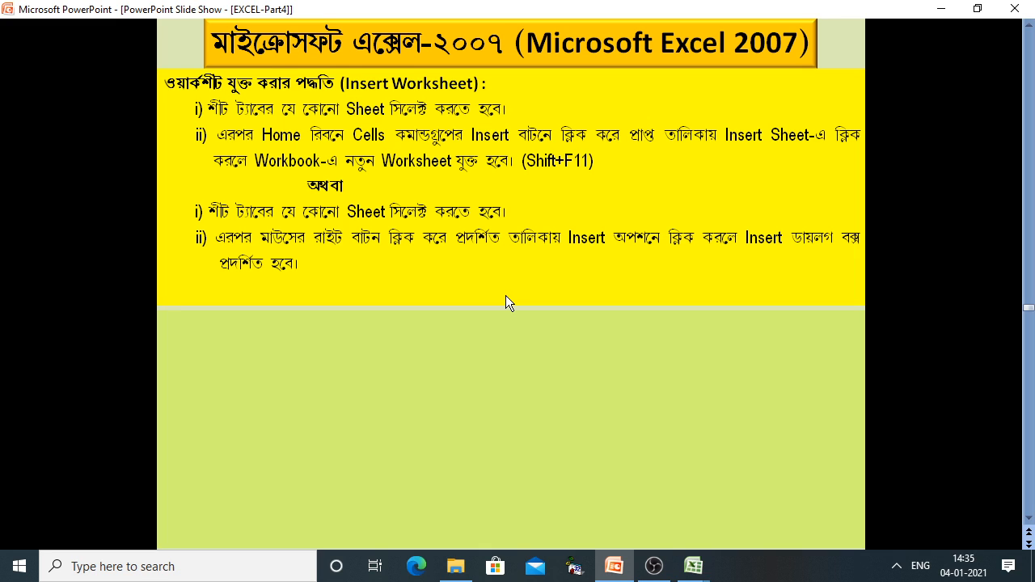
key(Down)
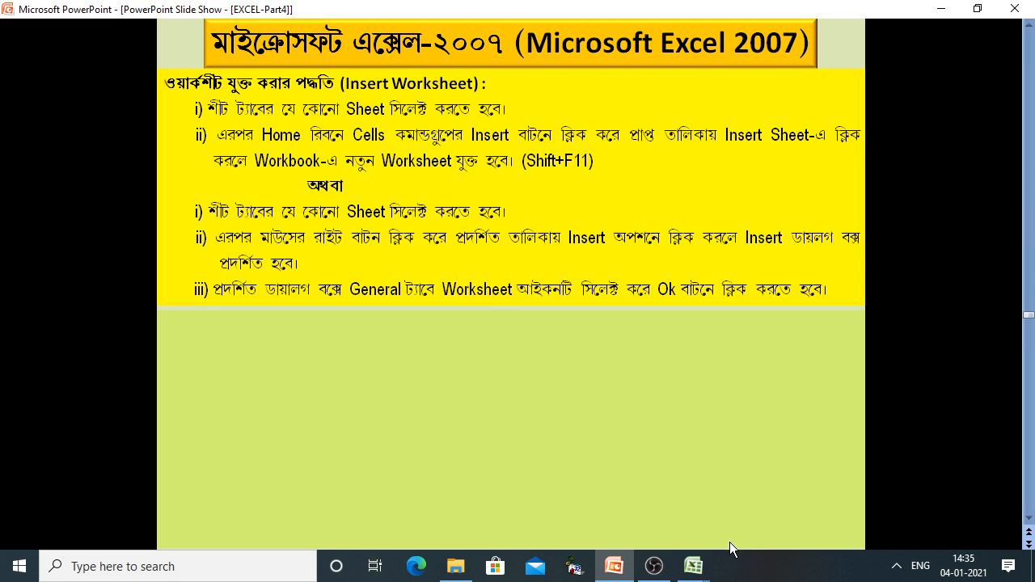
Return to Excel, use Sheet3's Insert dialog to add a General Worksheet before it, and compare the new sheet with Sheet3
click(693, 566)
click(773, 510)
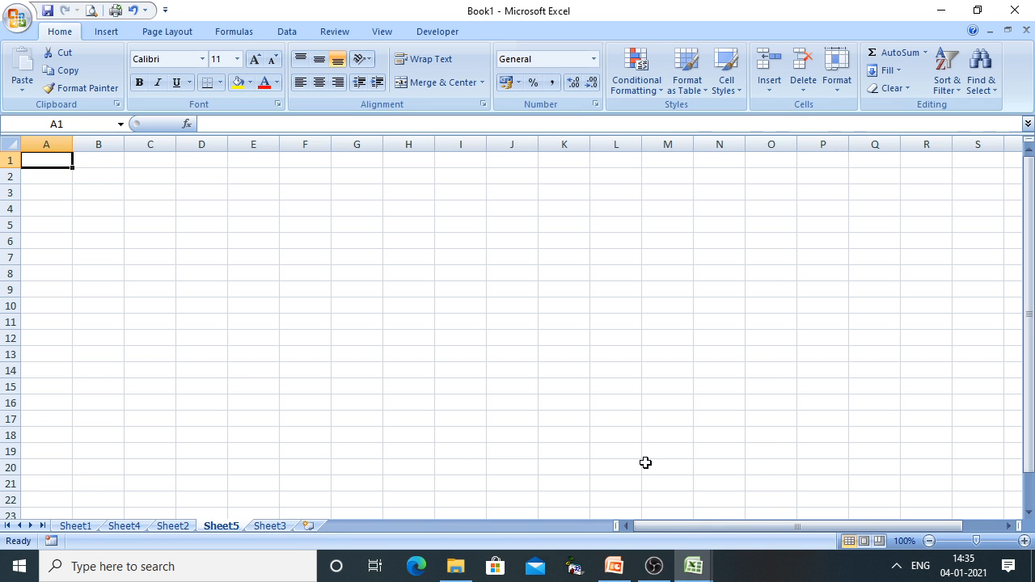
click(268, 526)
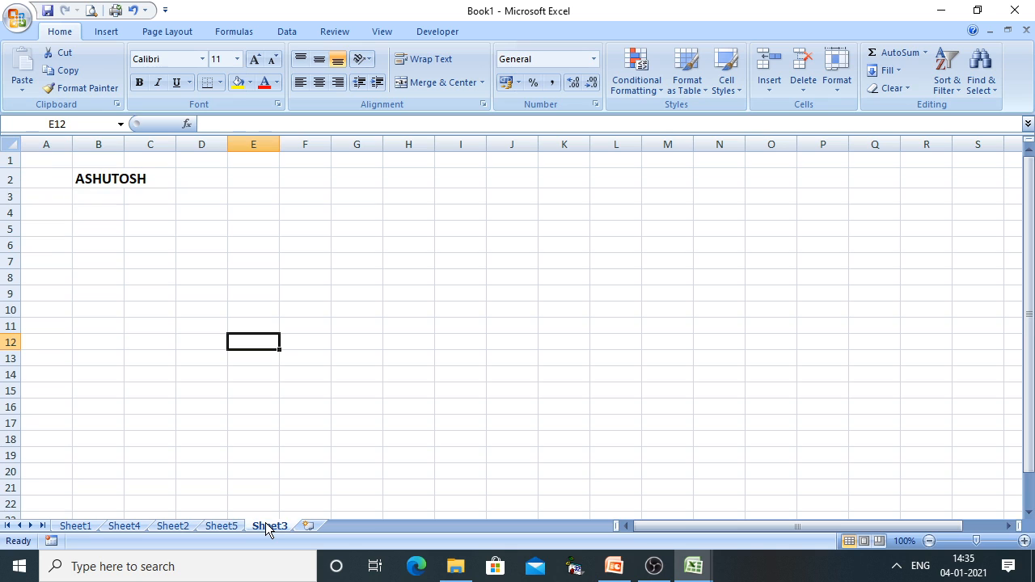
right_click(265, 524)
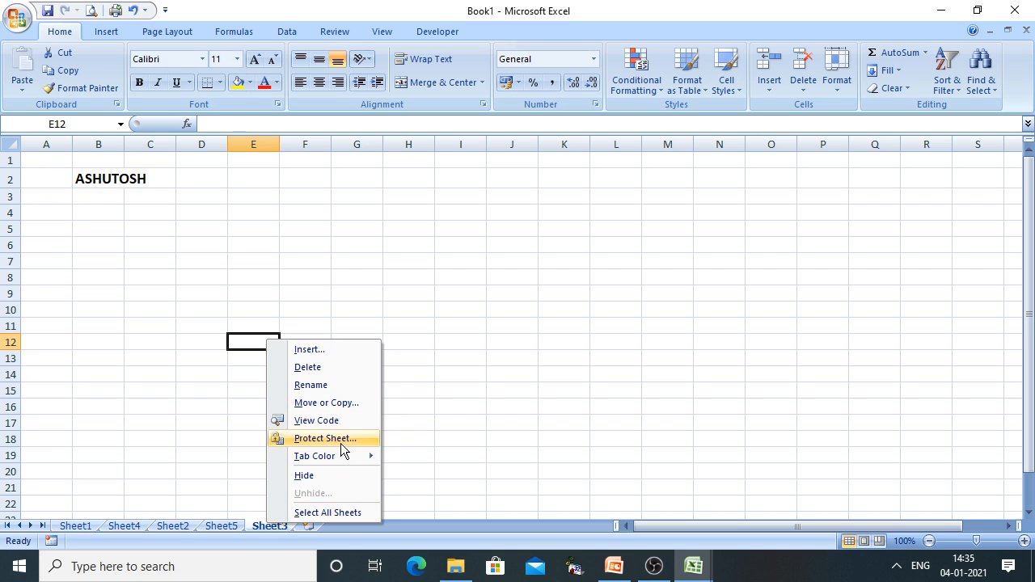
click(300, 350)
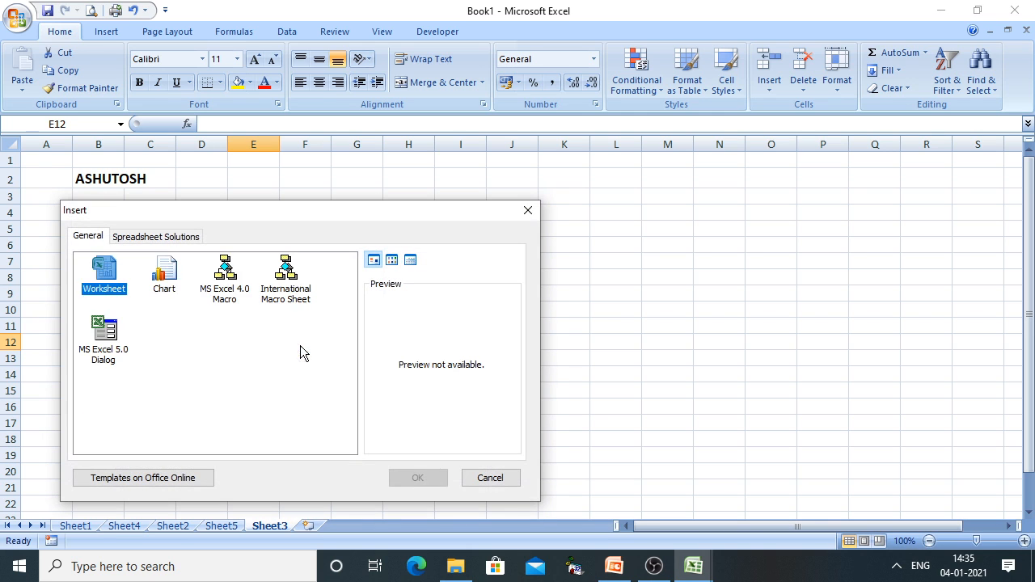
drag(159, 217, 356, 166)
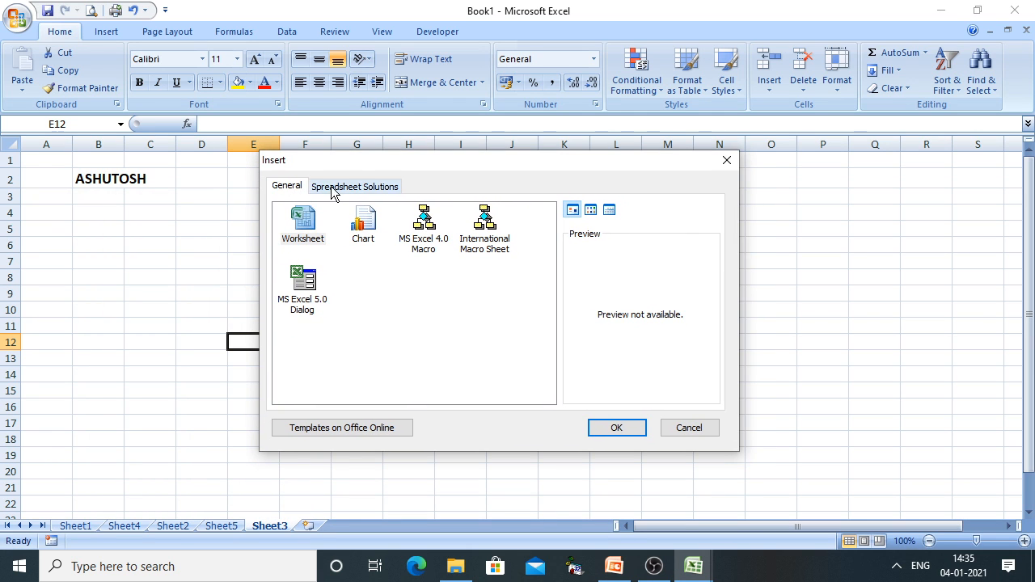
click(328, 187)
click(289, 187)
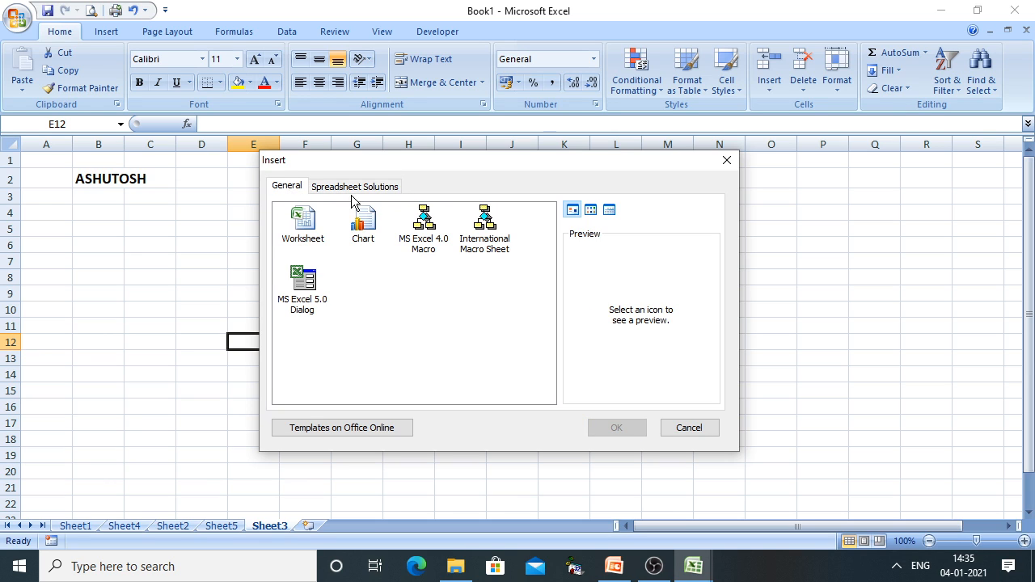
click(354, 190)
click(289, 188)
click(296, 238)
click(605, 425)
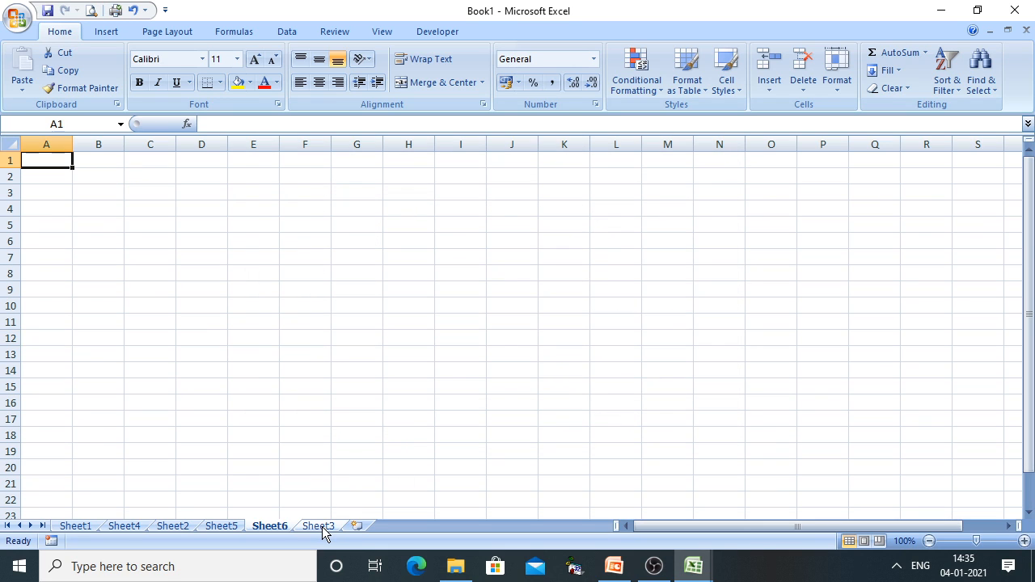
click(323, 527)
click(279, 529)
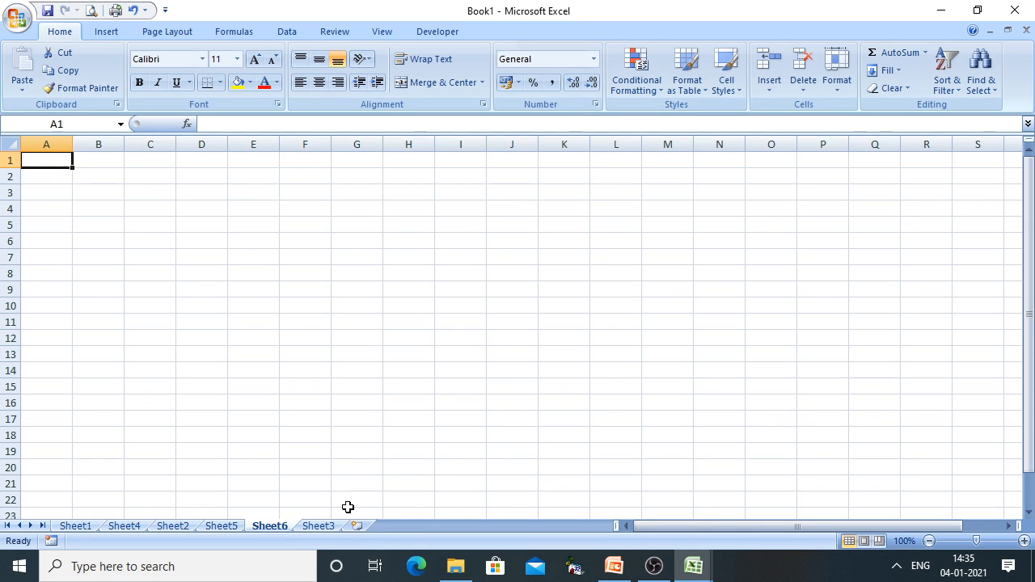
Insert a General Worksheet before Sheet1 through its Insert dialog, and check Sheet1 and the new sheet
click(81, 528)
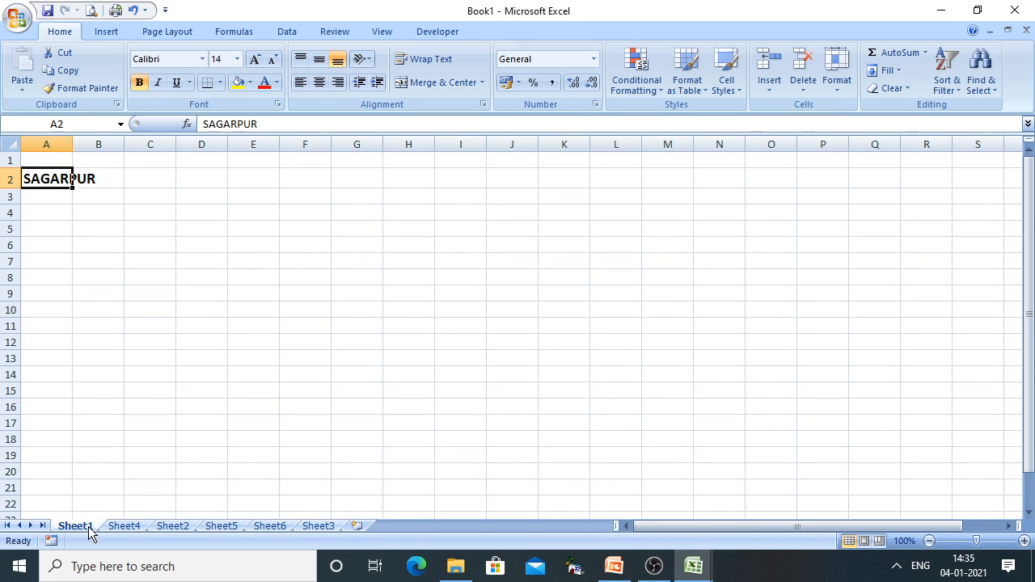
right_click(91, 532)
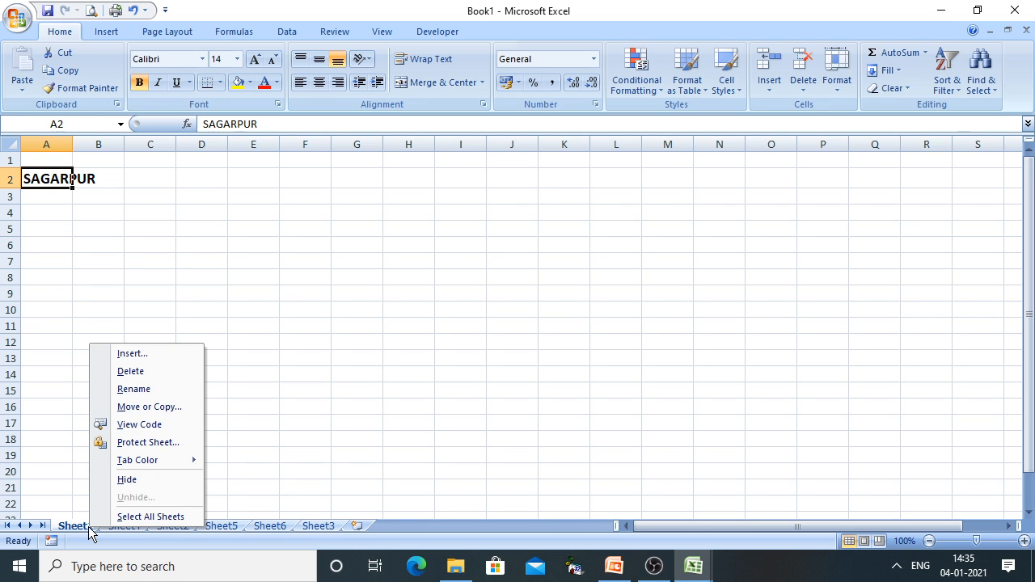
click(148, 357)
drag(171, 228, 337, 182)
click(195, 204)
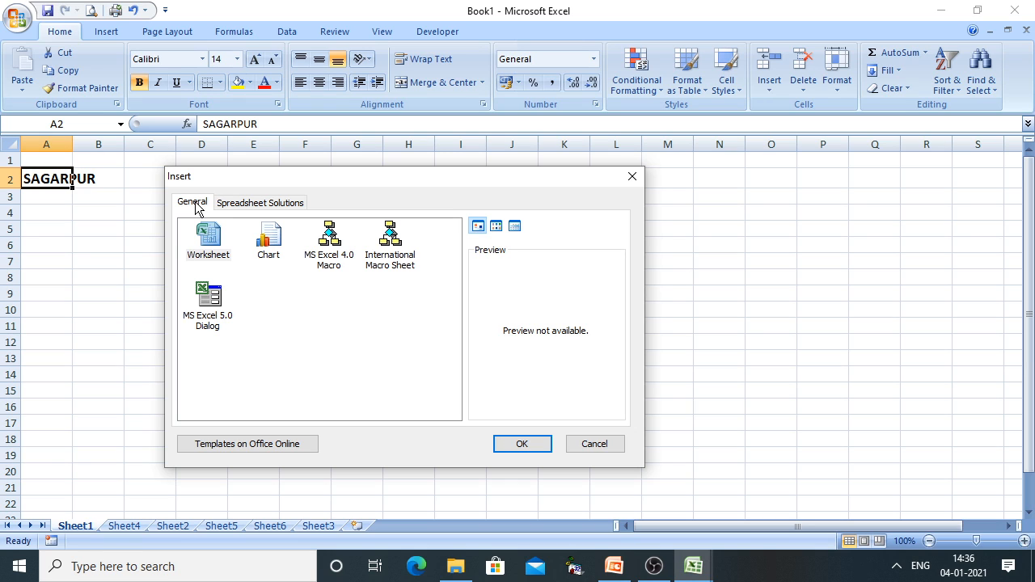
click(212, 242)
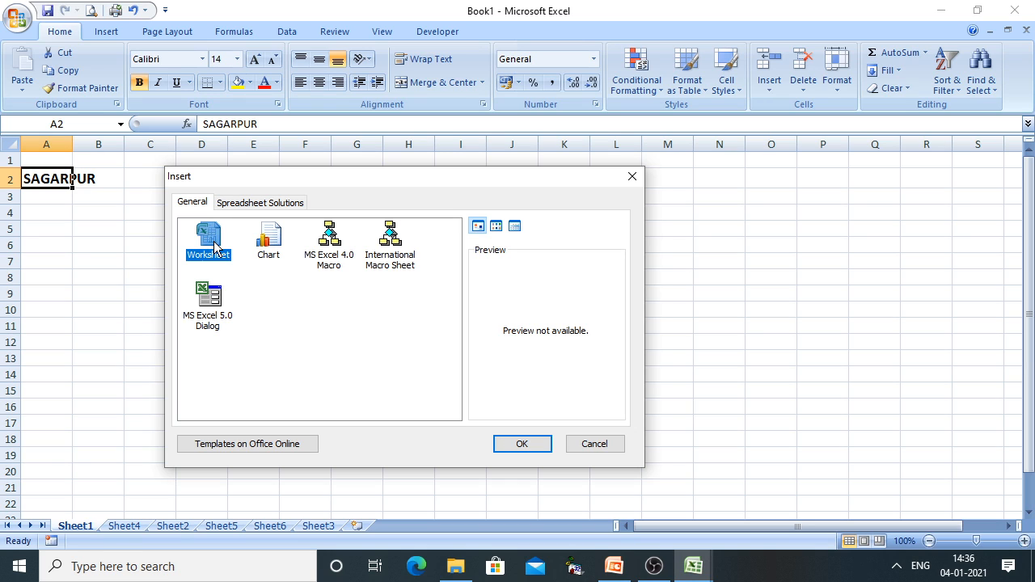
click(510, 446)
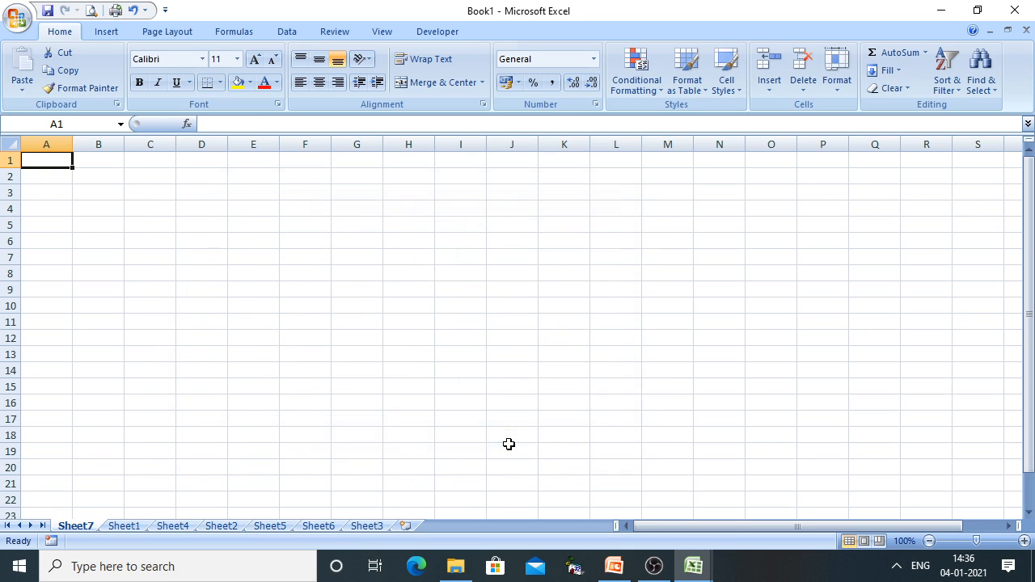
click(124, 526)
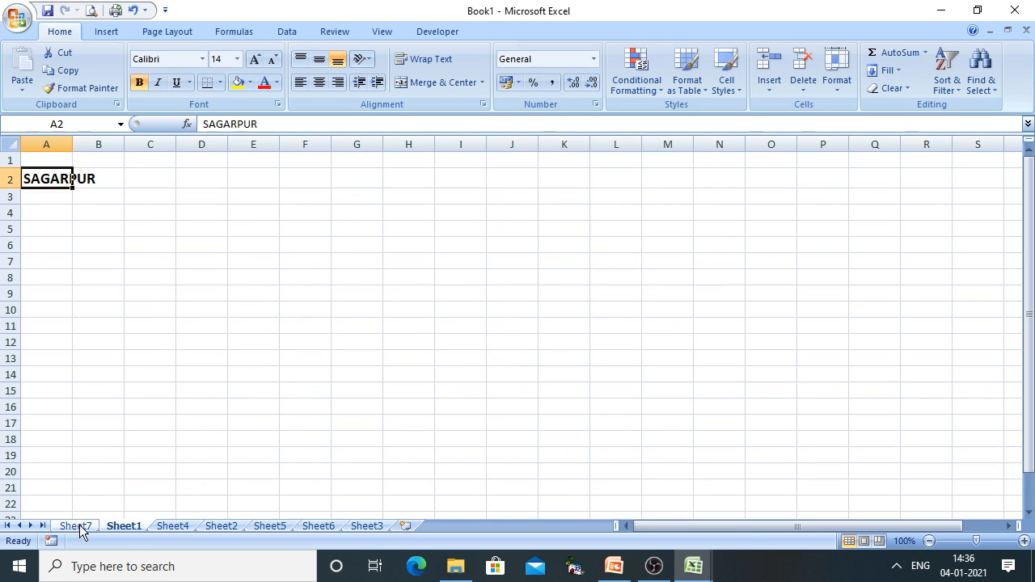
click(81, 527)
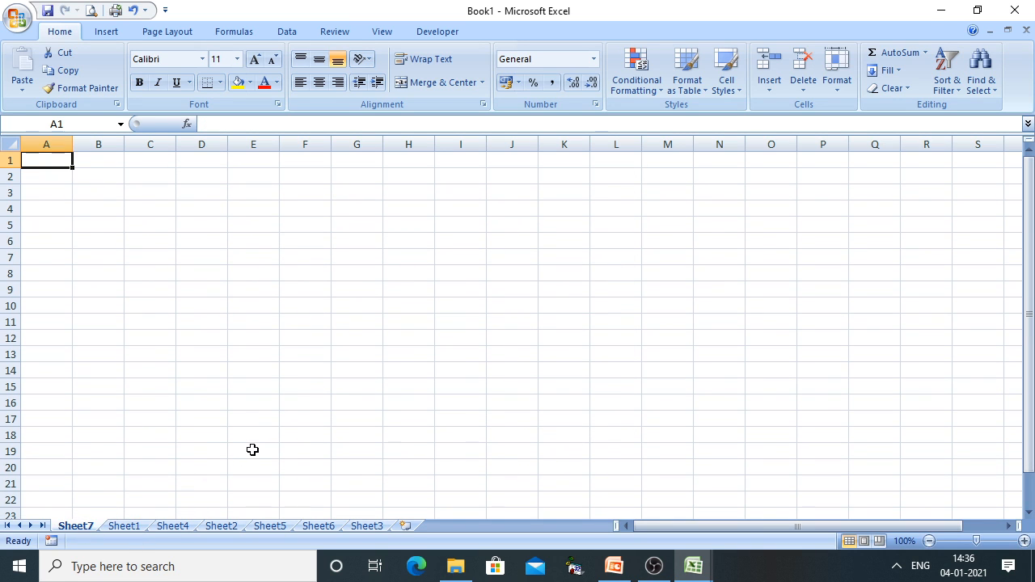
Recheck the Insert Worksheet slide in PowerPoint and return to the Book1 workbook in Excel
click(614, 567)
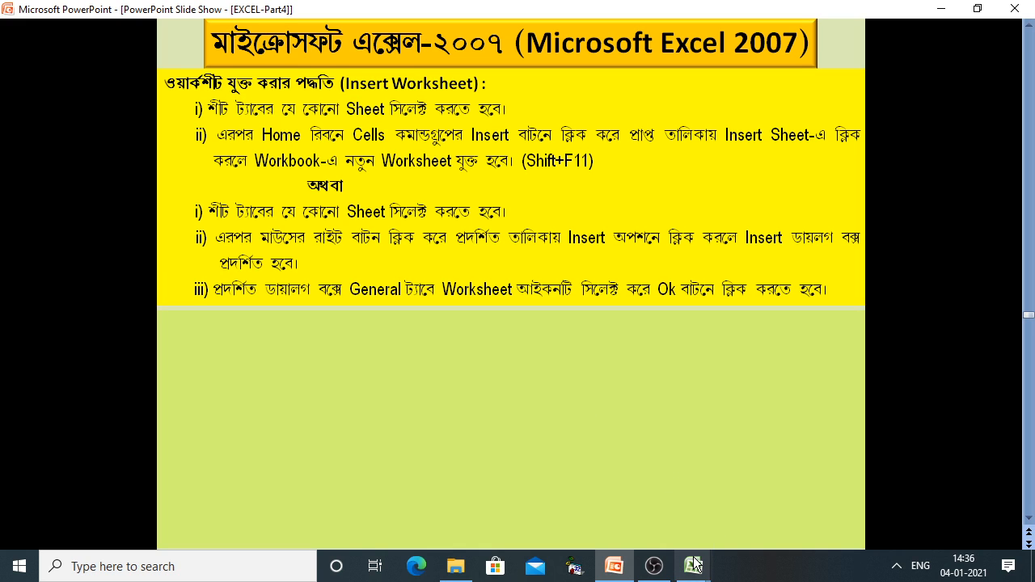
mouse_move(696, 564)
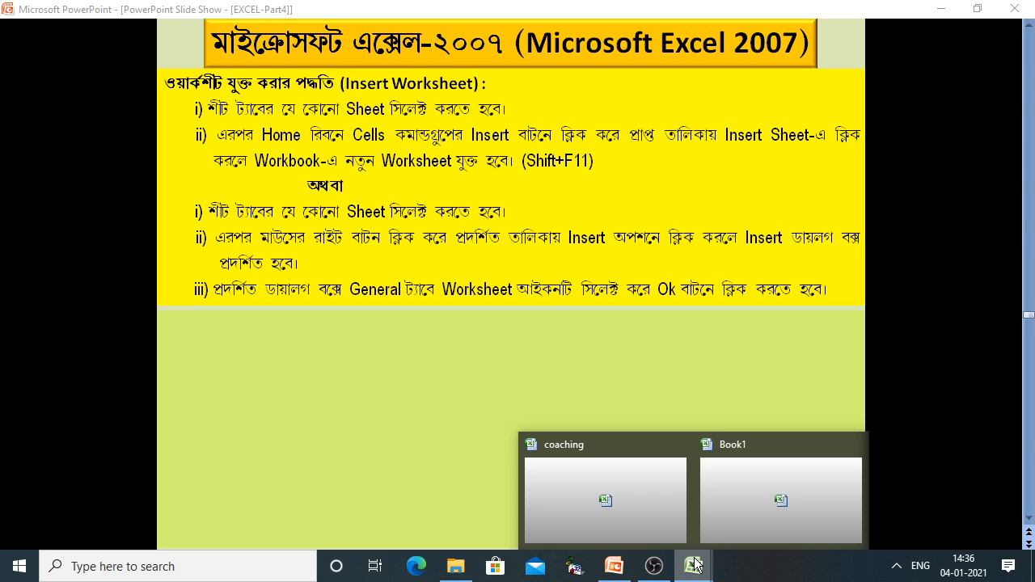
click(768, 498)
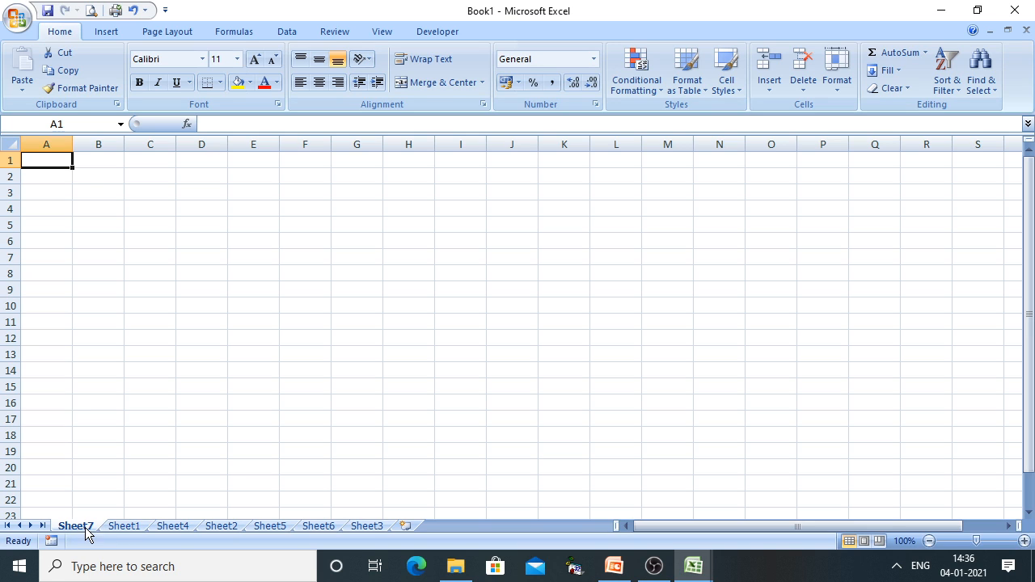
View the workbook's sheets in order from Sheet1 through Sheet3
click(129, 528)
click(171, 529)
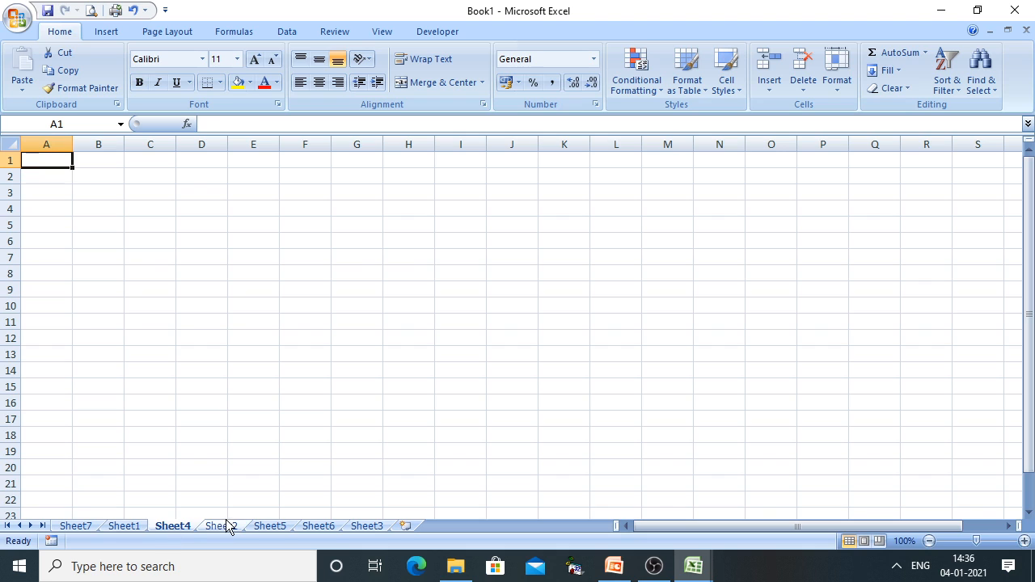
click(221, 529)
click(270, 530)
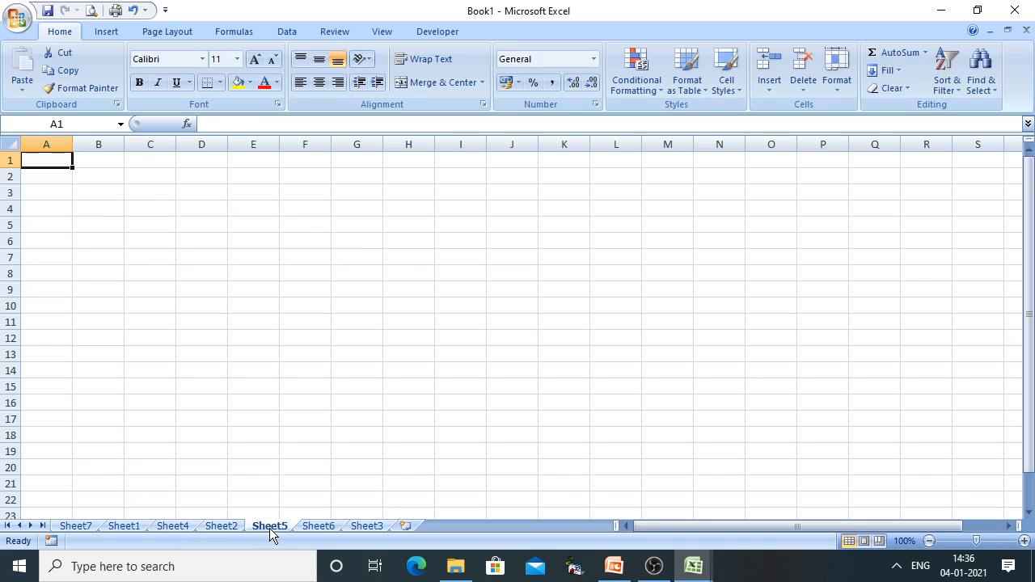
click(308, 532)
click(369, 527)
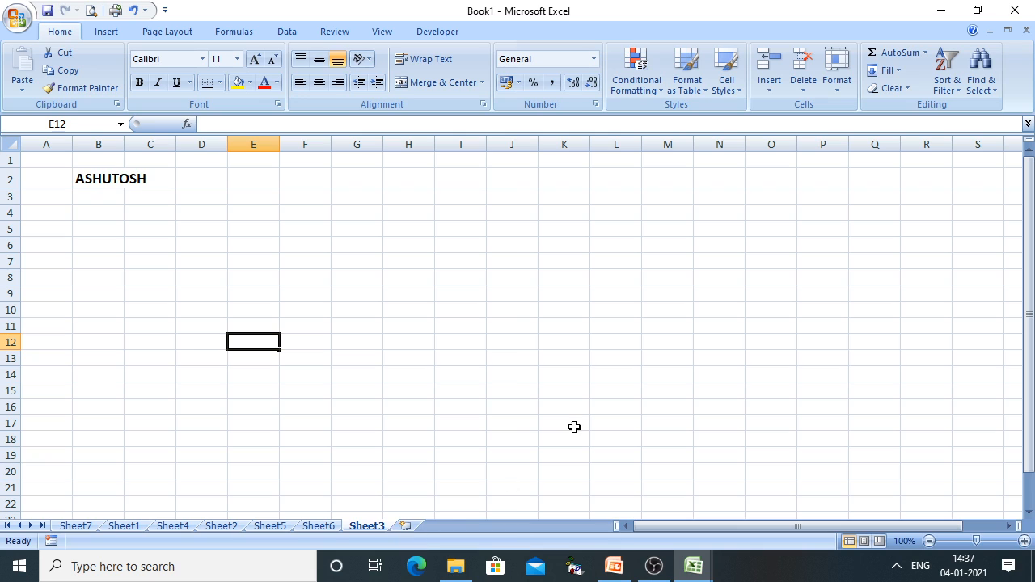
Add three new blank worksheets at the end of the workbook, after Sheet3
click(406, 526)
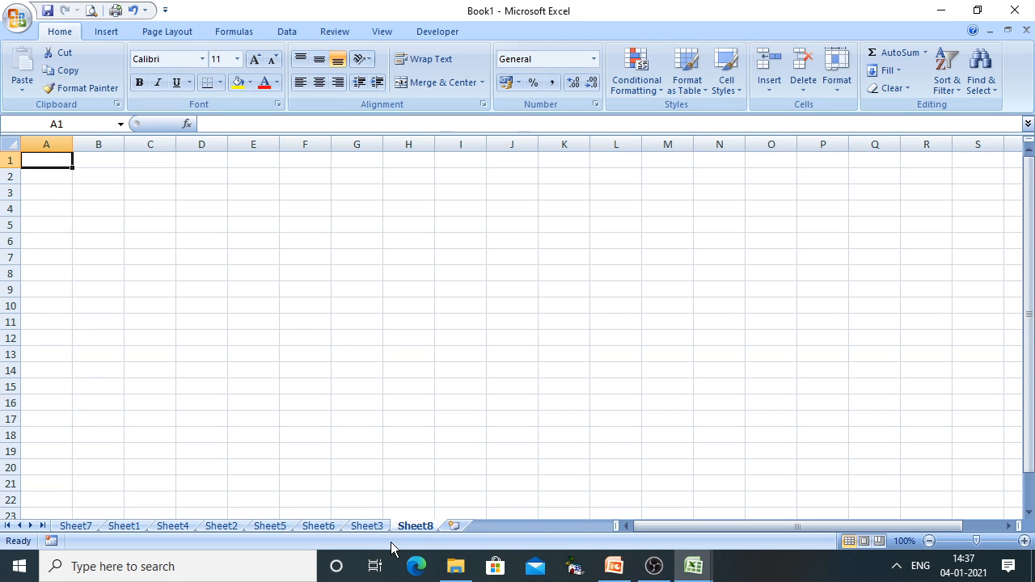
click(454, 526)
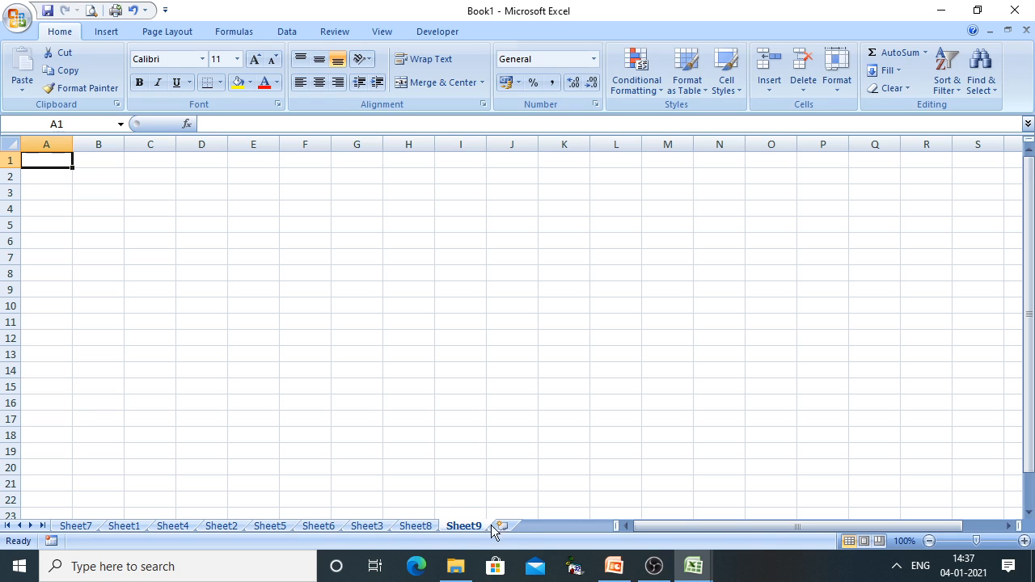
click(496, 528)
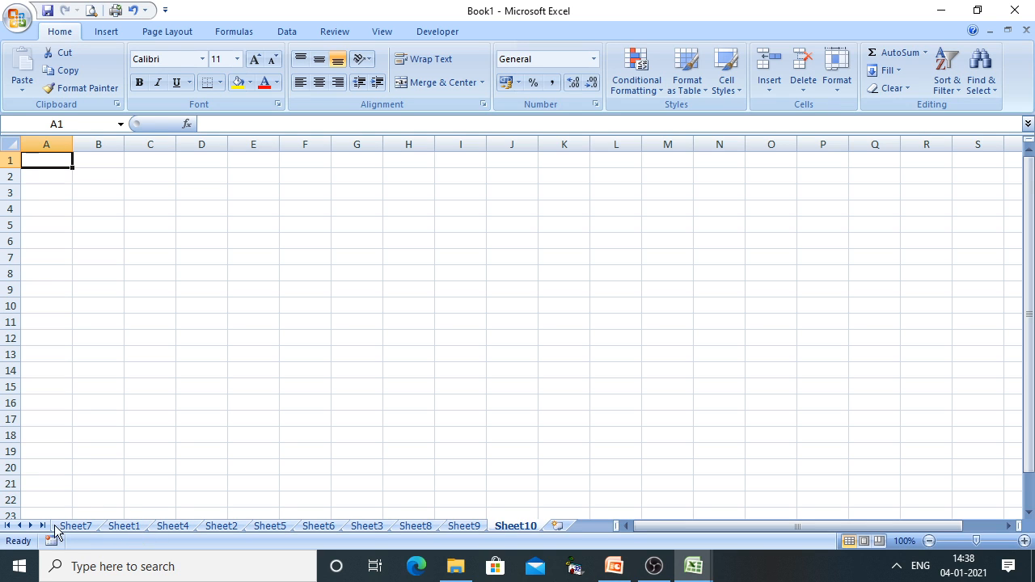
Move Sheet1 to the first position in the workbook, ahead of Sheet7
click(129, 528)
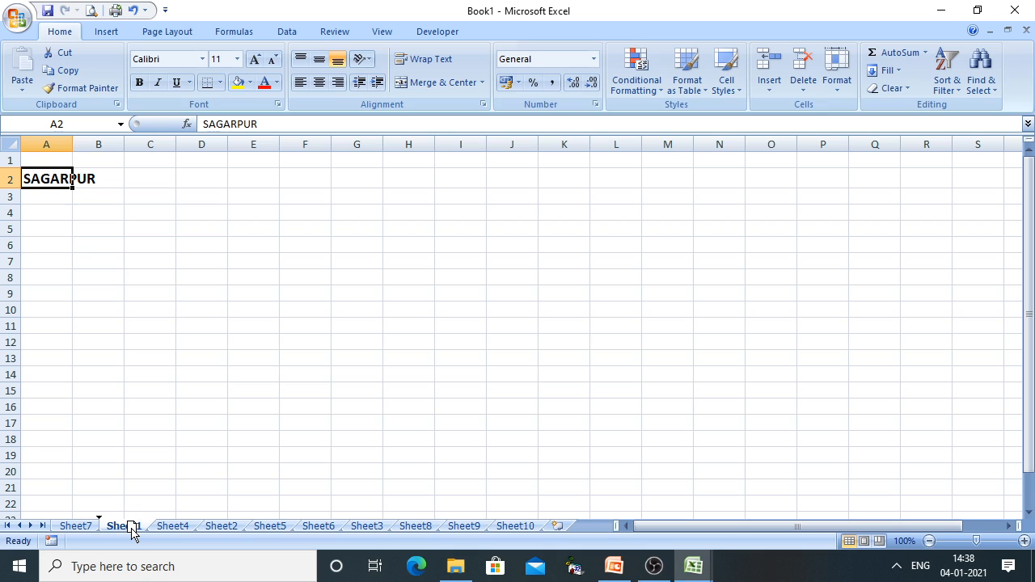
mouse_move(132, 531)
mouse_down()
mouse_move(121, 510)
mouse_move(79, 506)
mouse_up()
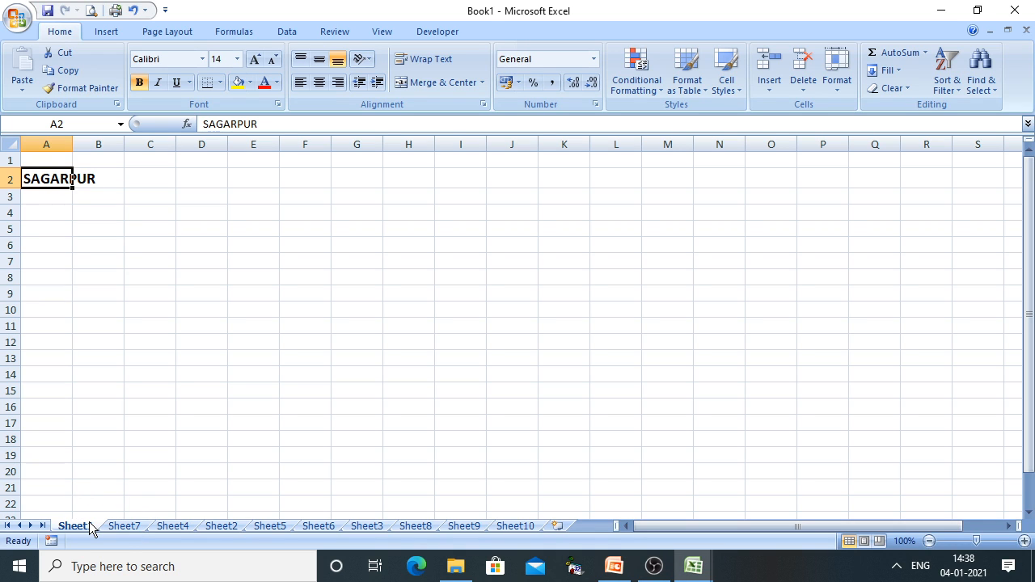
Rearrange Sheet2 through Sheet6 so that the worksheets run in numerical order from Sheet1 to Sheet10
click(221, 526)
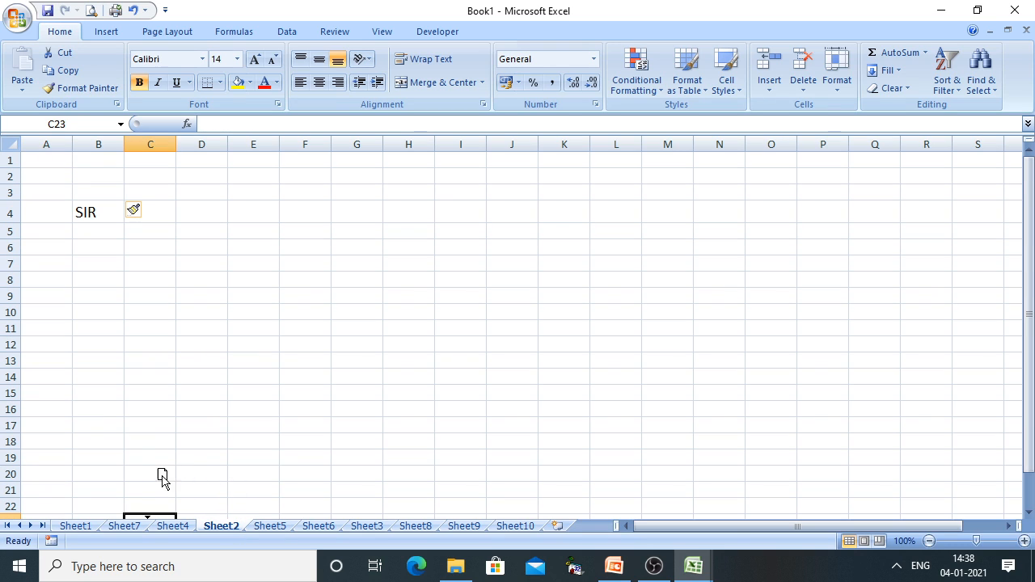
drag(136, 483, 137, 481)
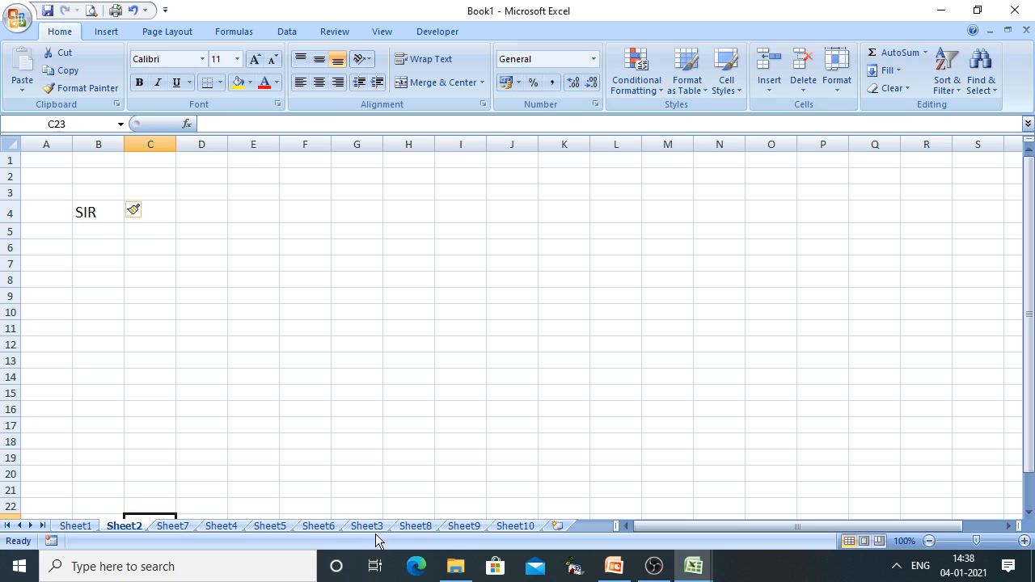
mouse_move(380, 528)
mouse_down()
mouse_move(273, 486)
mouse_move(187, 493)
mouse_up()
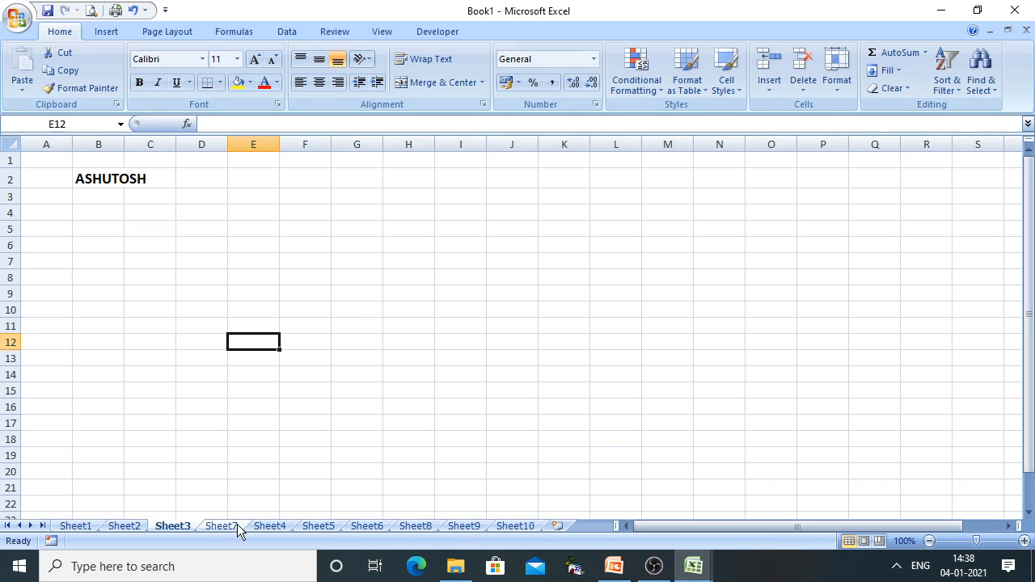
drag(274, 527, 225, 504)
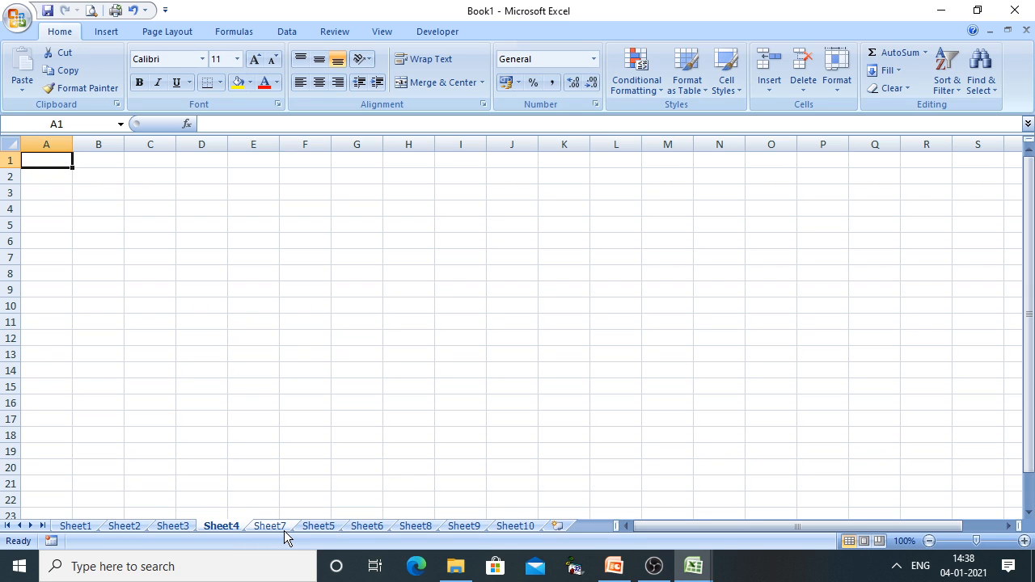
drag(315, 527, 272, 502)
mouse_move(379, 528)
mouse_down()
mouse_move(337, 506)
mouse_move(332, 530)
mouse_up()
click(364, 530)
click(417, 530)
click(474, 529)
click(514, 528)
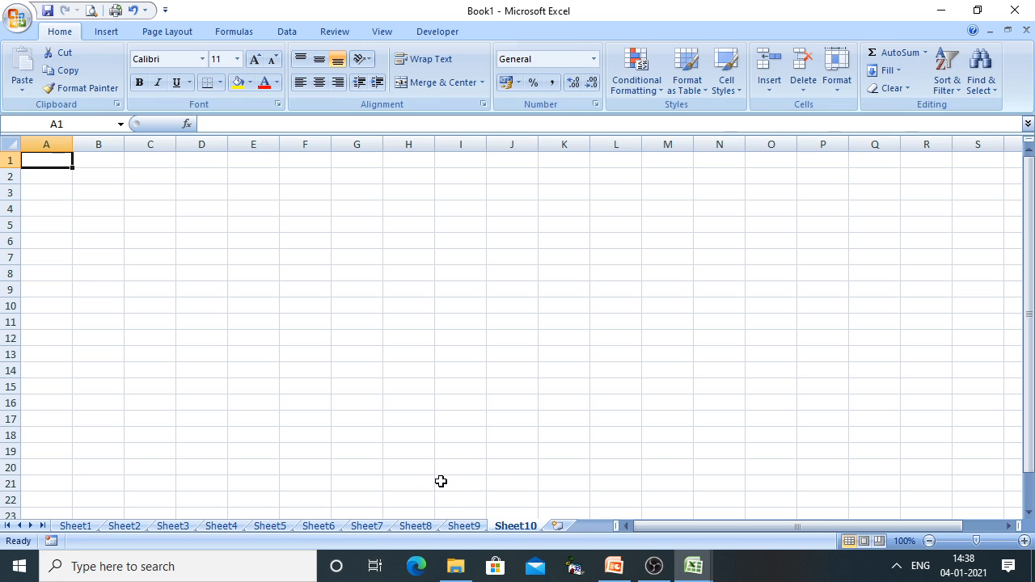
Switch to the PowerPoint slide show and reveal the Delete Worksheet heading
click(614, 566)
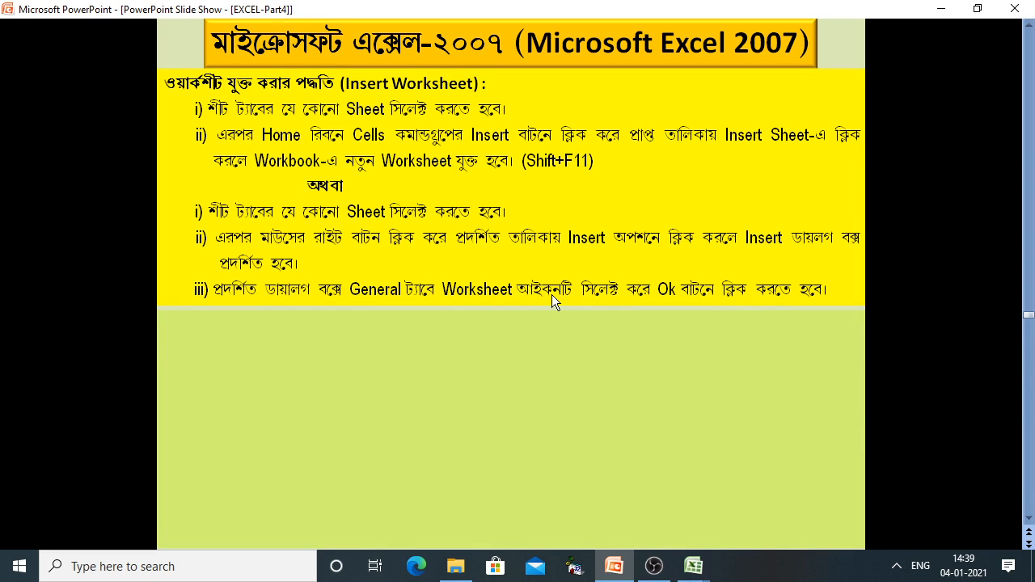
click(551, 294)
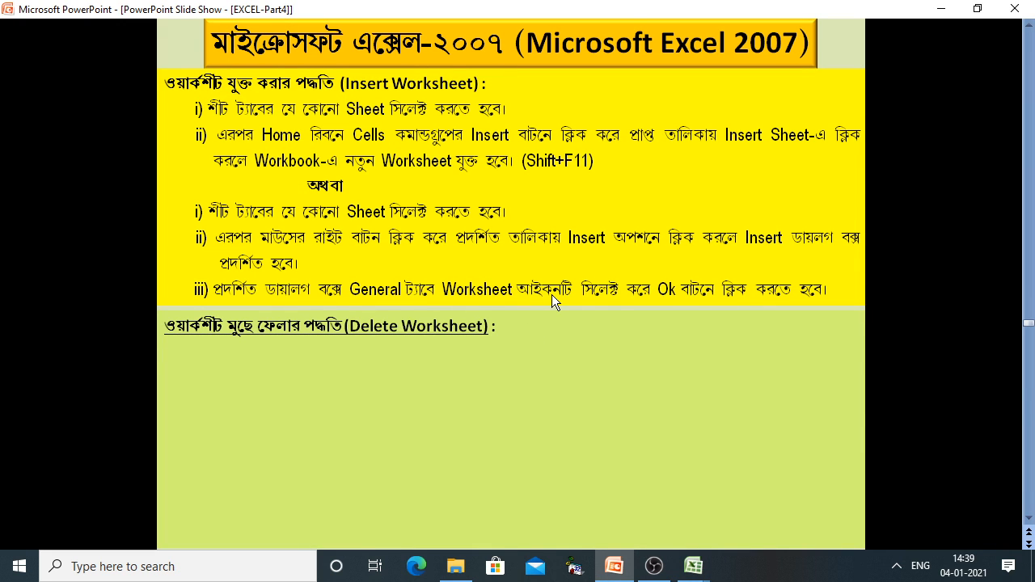
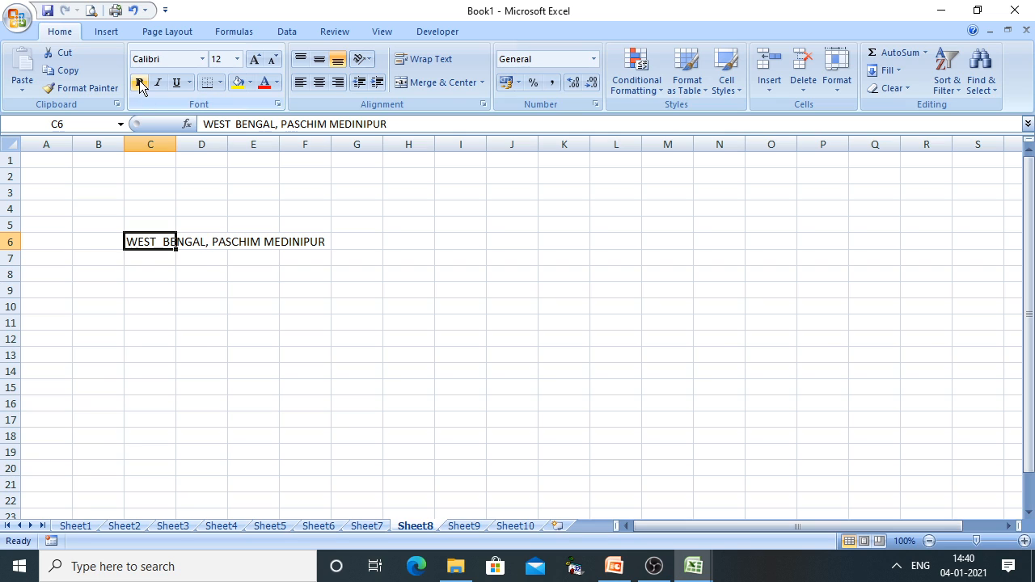
Make the text in cell C6 of Sheet8 bold and enlarge its font size to 16
double_click(138, 84)
click(138, 83)
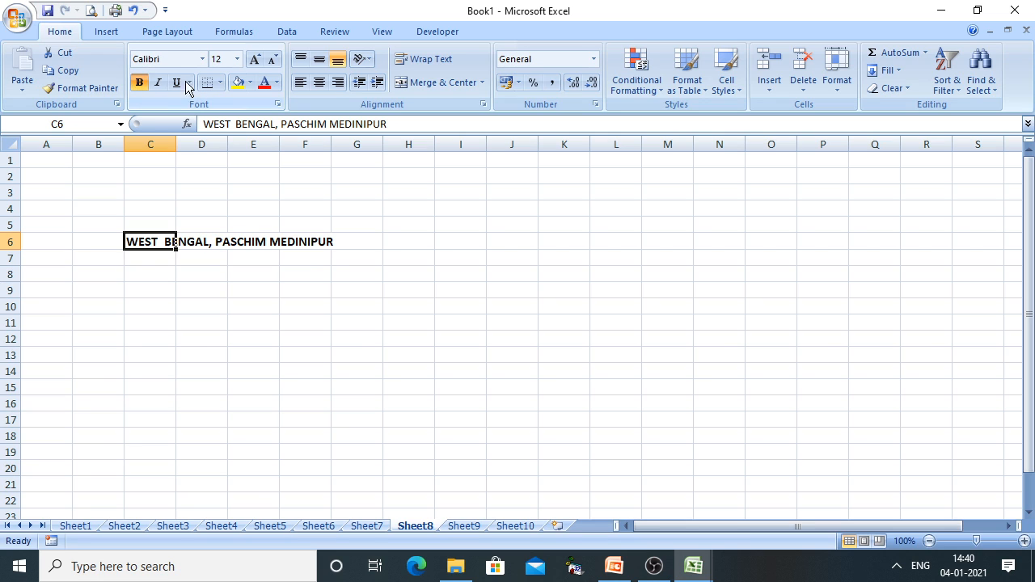
click(254, 60)
click(253, 60)
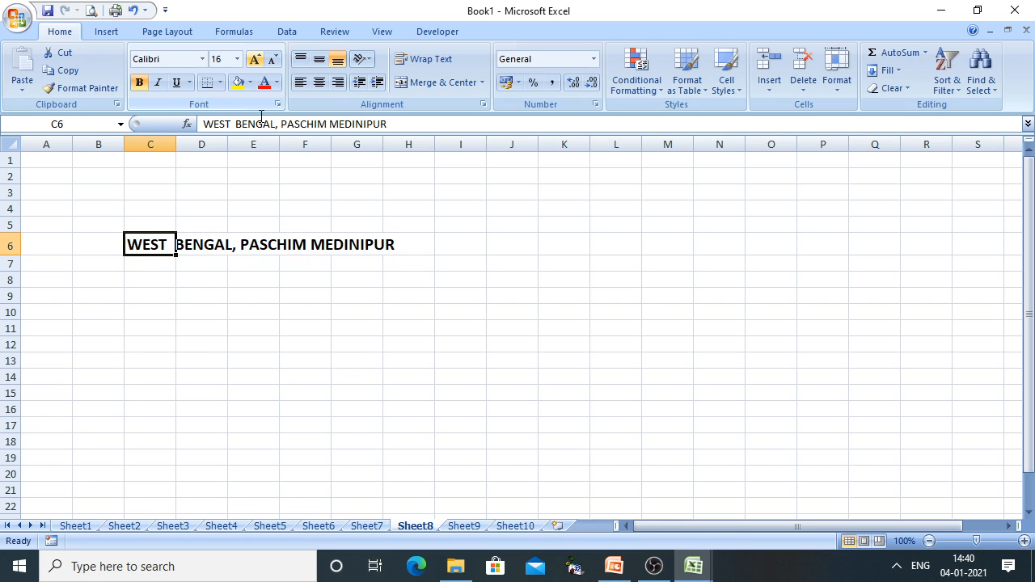
click(507, 396)
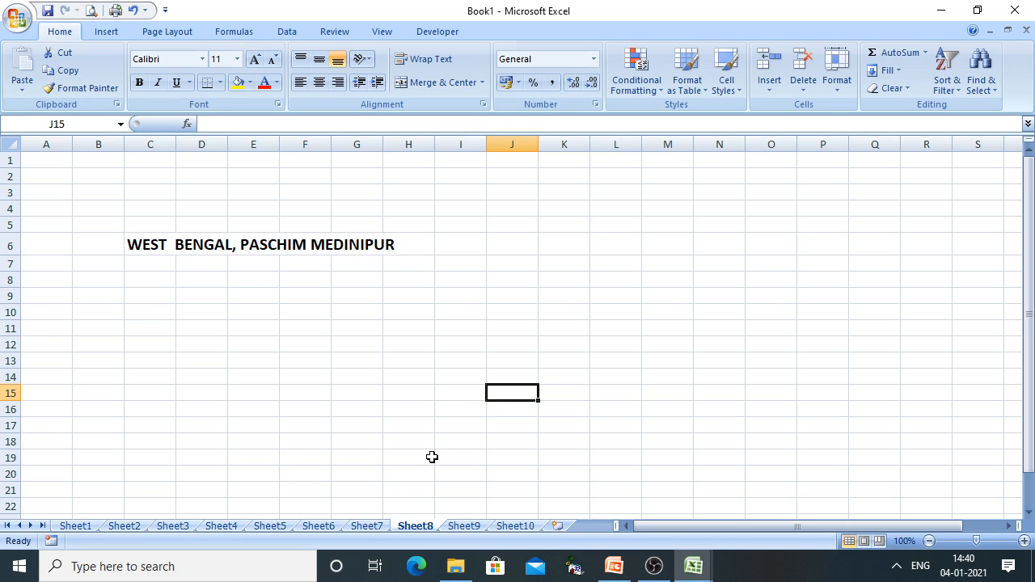
Delete Sheet8 from the workbook together with its data
click(76, 526)
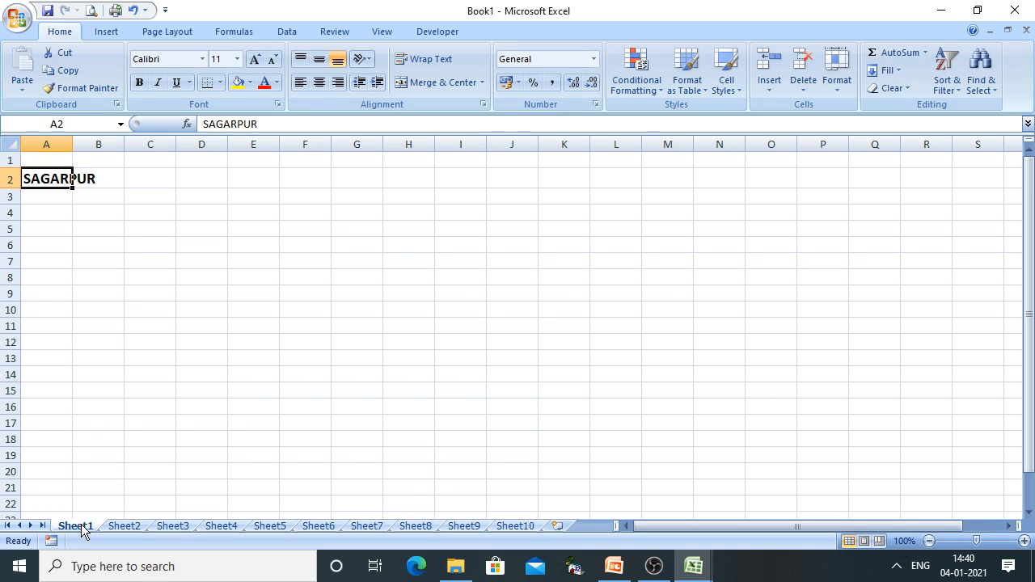
click(429, 527)
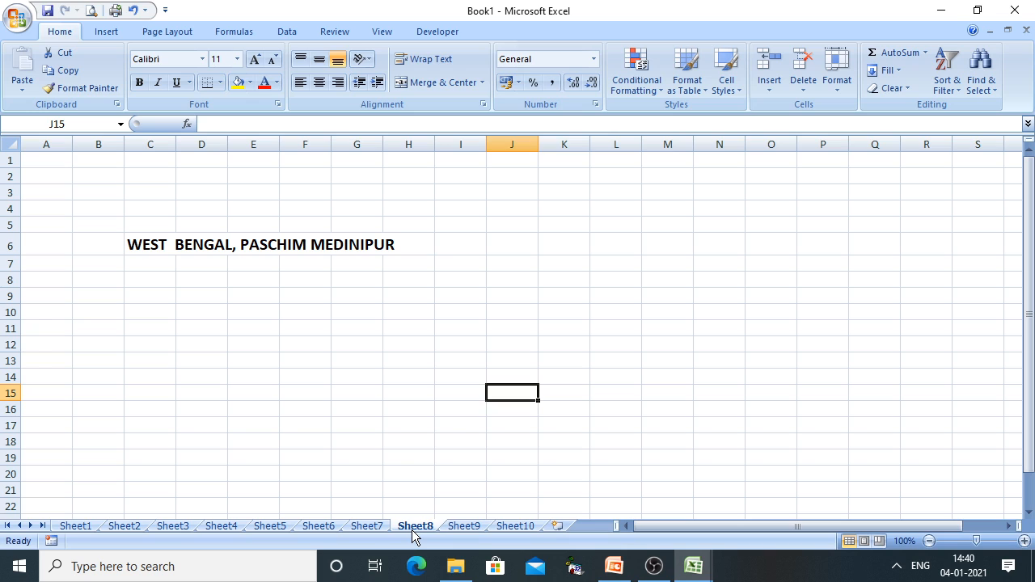
right_click(414, 533)
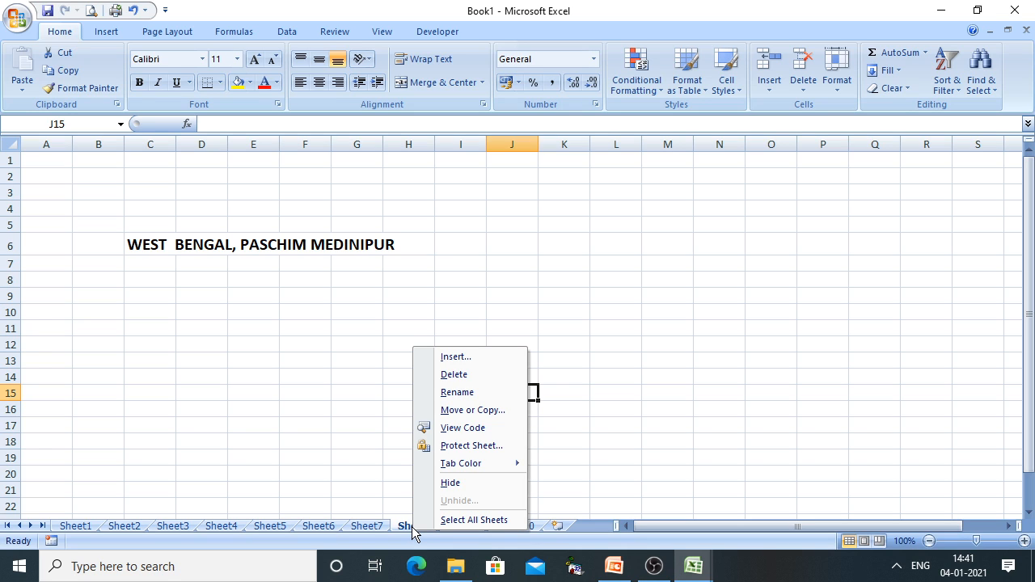
click(474, 379)
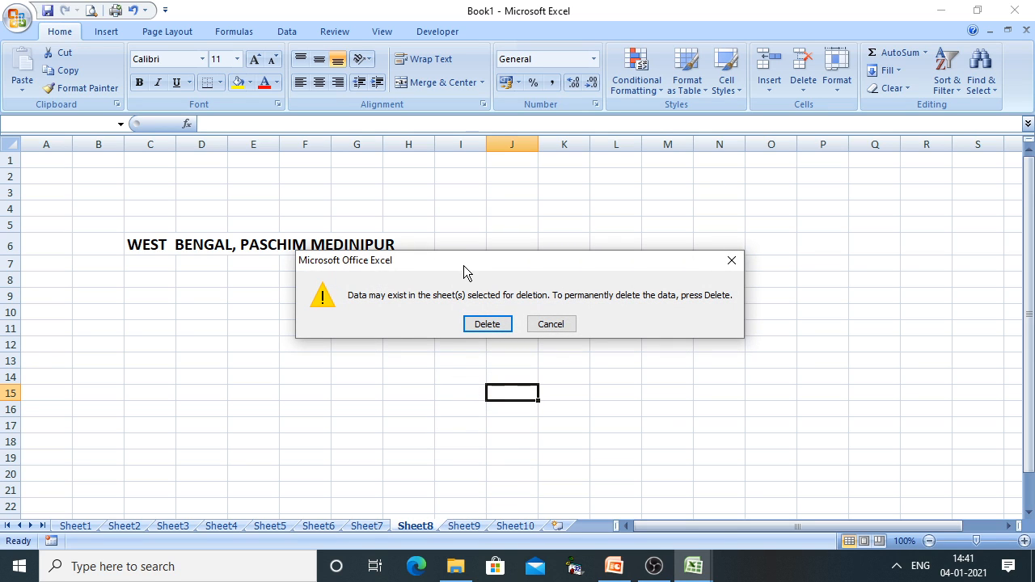
click(482, 324)
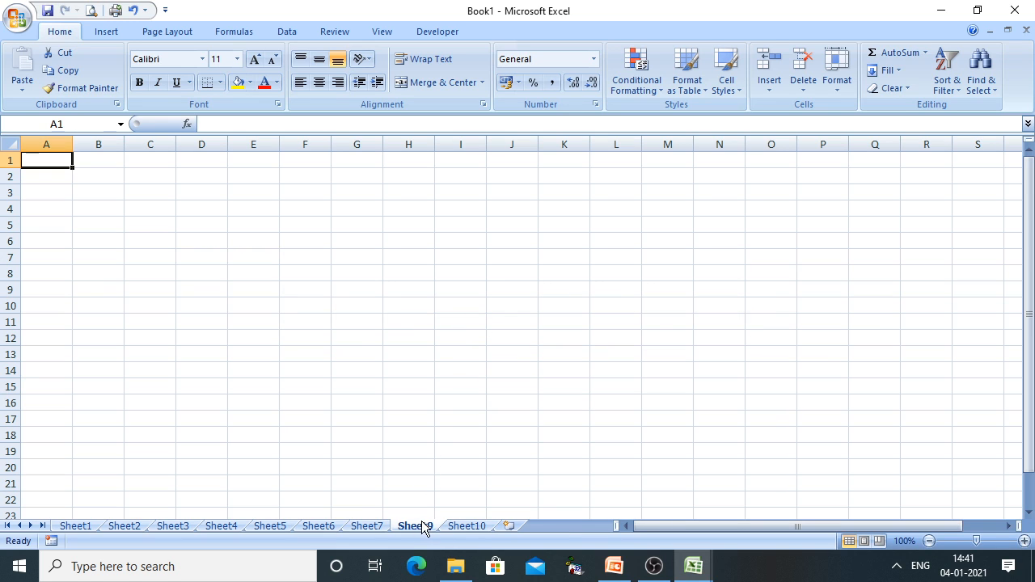
Switch to the PowerPoint slide show and reveal the alternative Delete Worksheet method that uses the Cells group
click(614, 567)
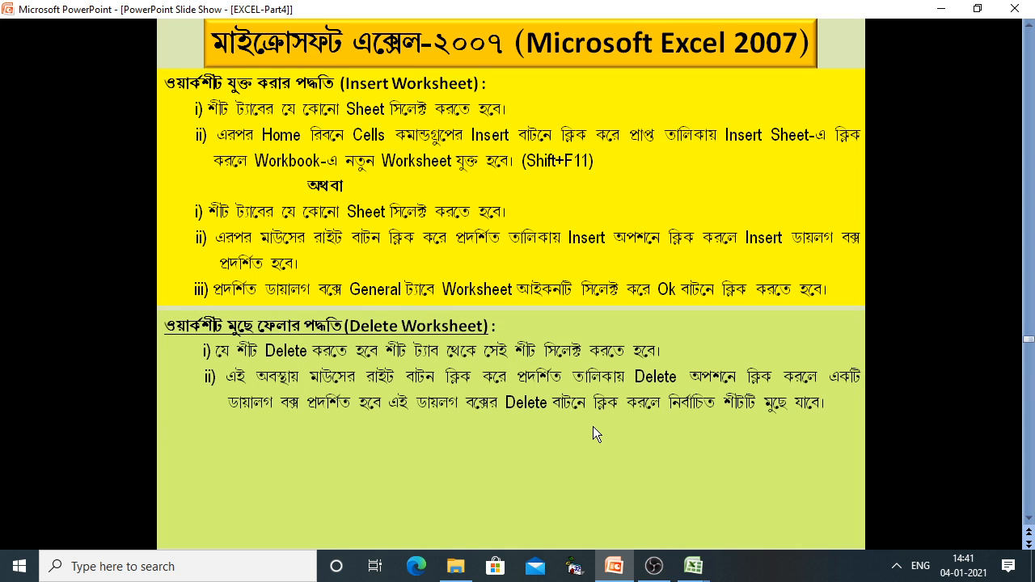
key(Down)
key(Down)
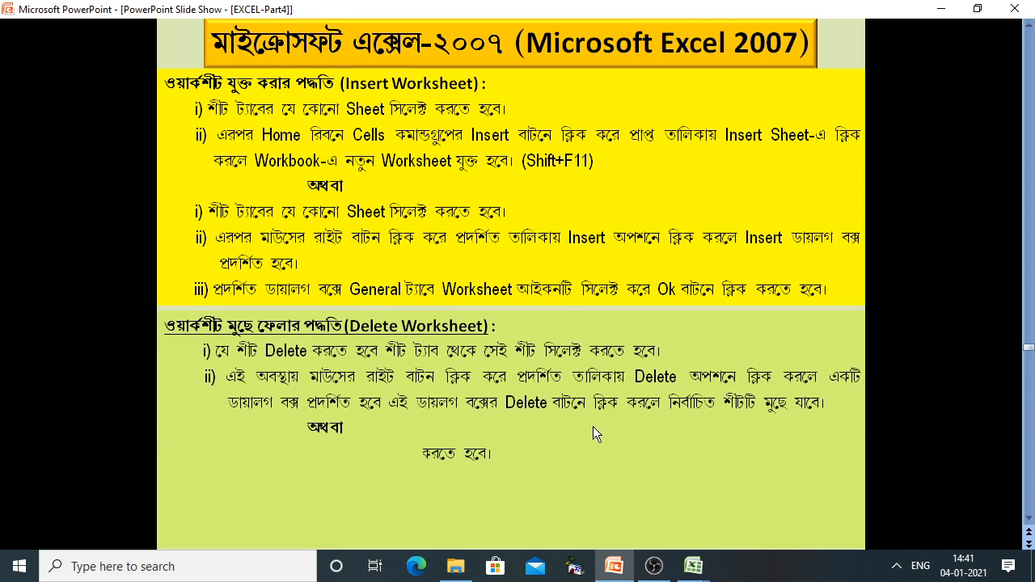
key(Down)
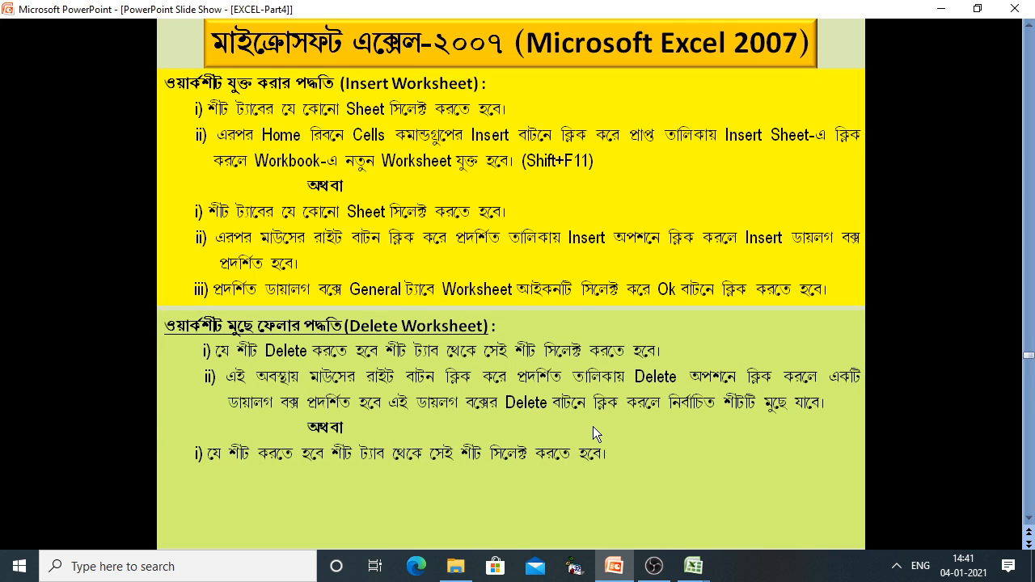
key(Down)
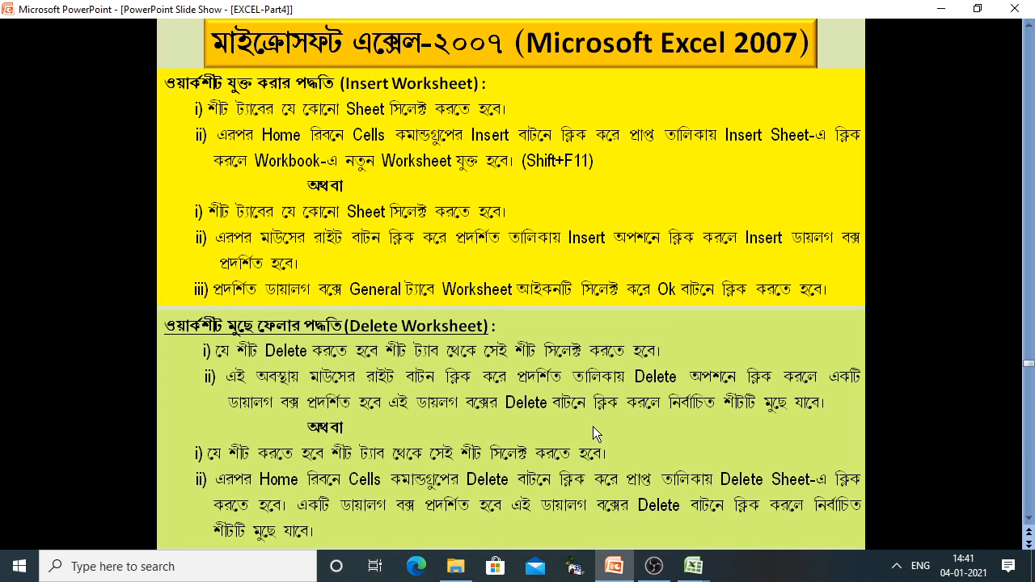
Return to the Book1 workbook in Excel and enter "INDIA , WEST BENGAL , KOLKATA" in cell D8 of Sheet5
click(693, 566)
click(754, 506)
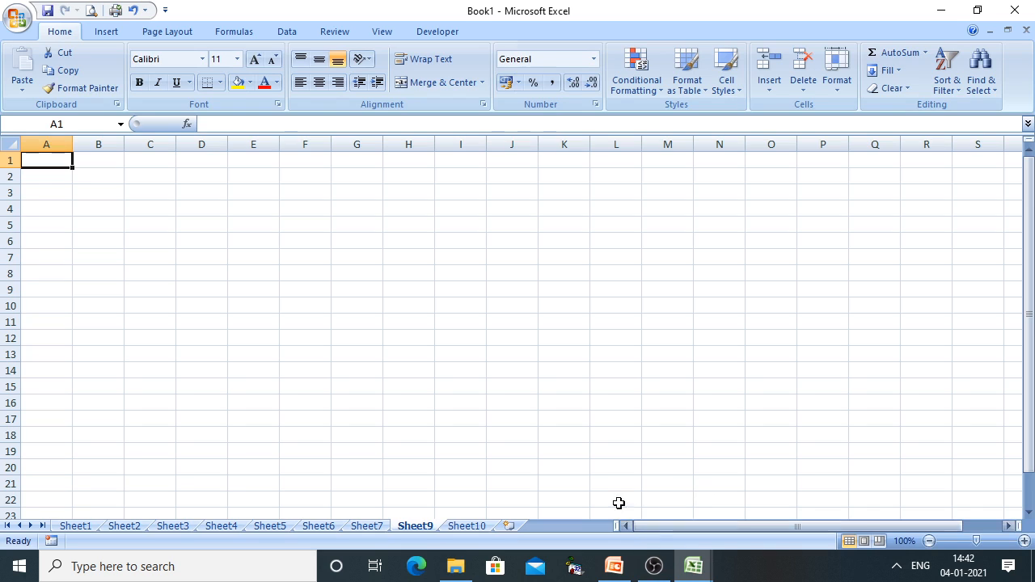
click(285, 529)
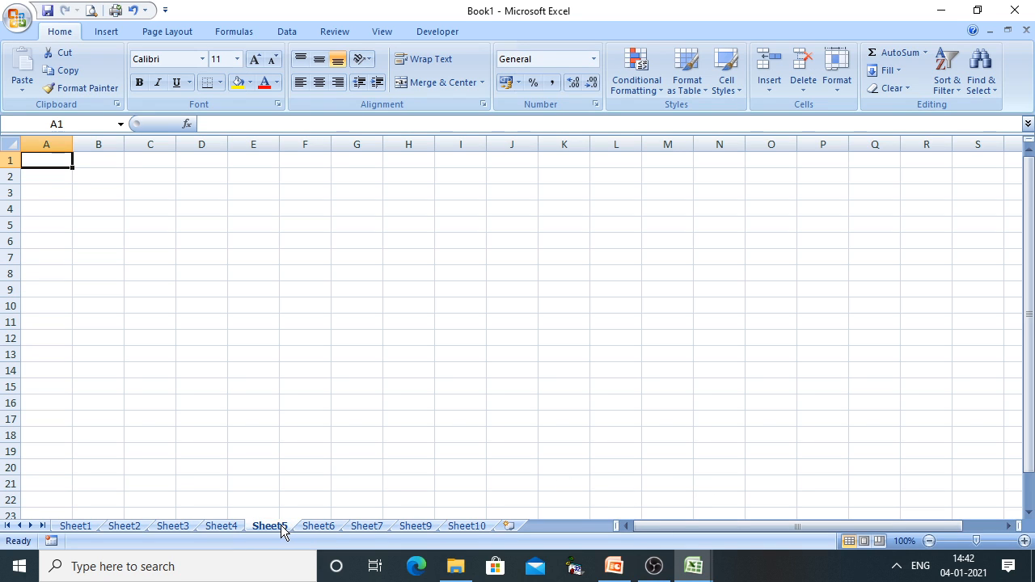
click(178, 273)
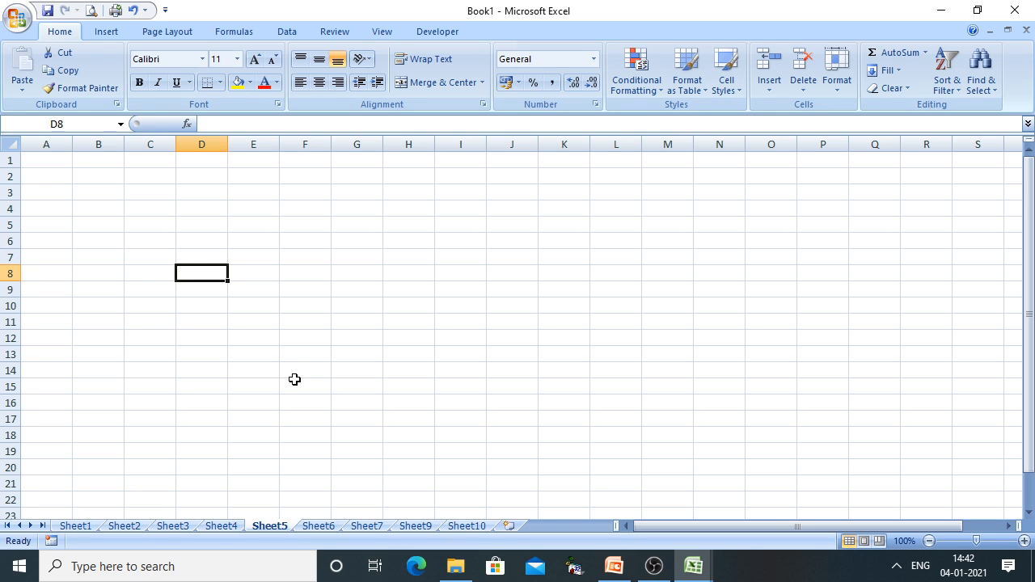
text(INDIA)
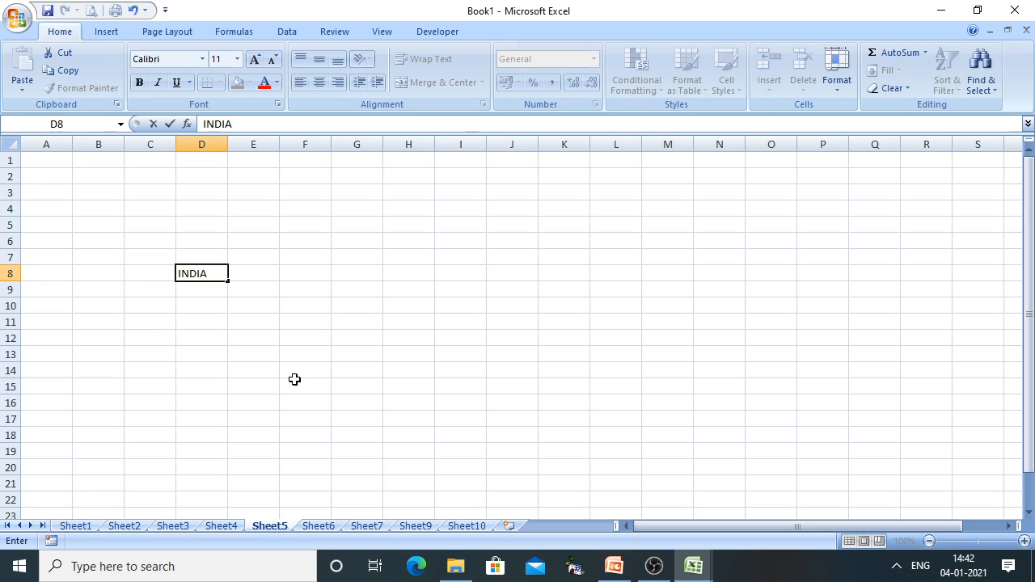
text( , WEST BENGAL)
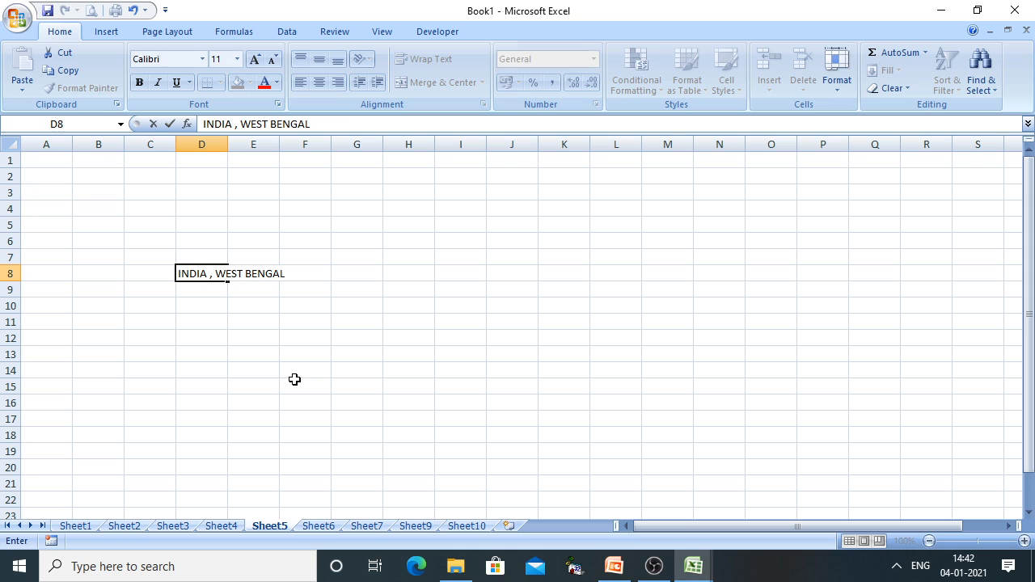
text( , KOLKATA)
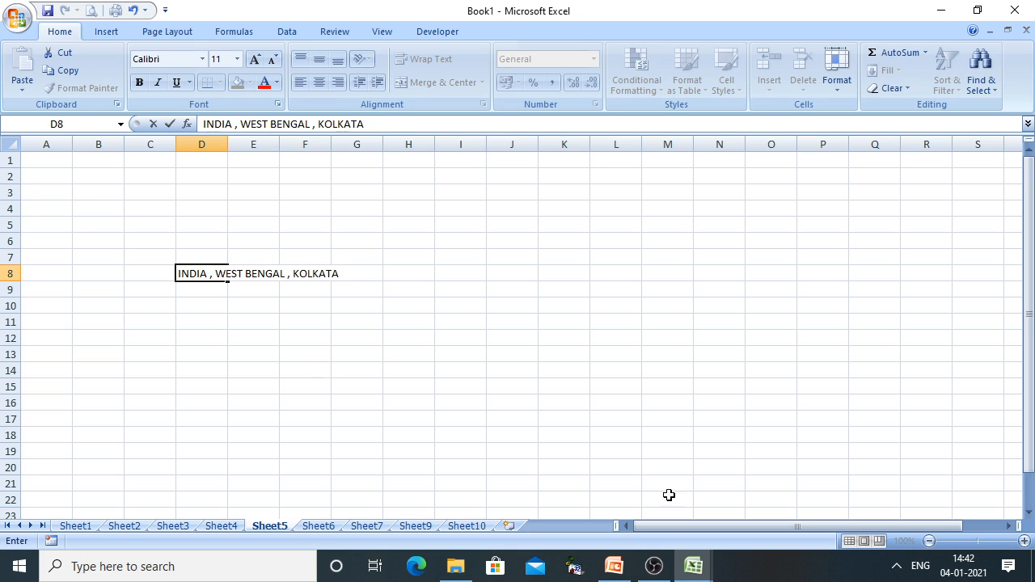
click(234, 527)
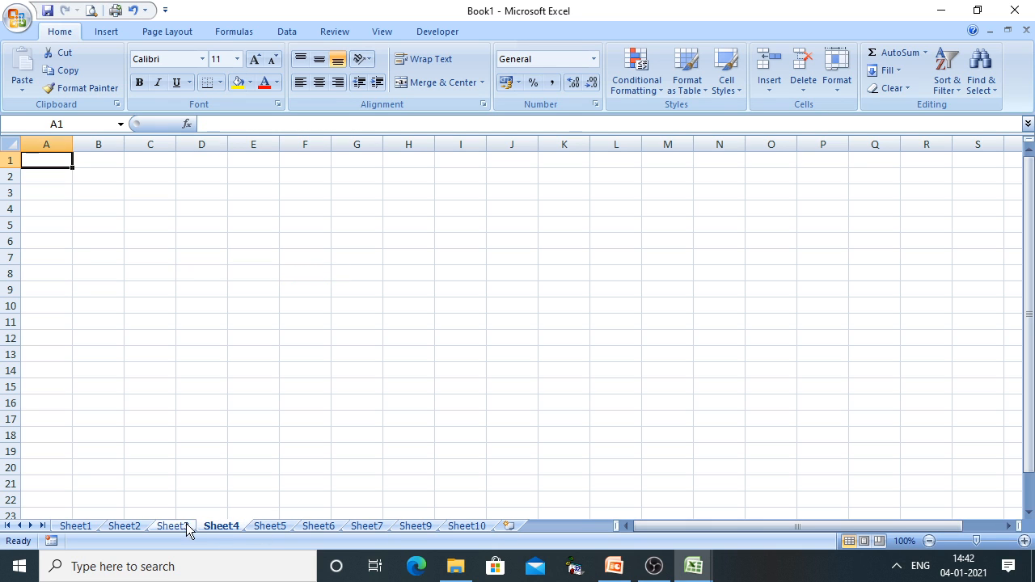
View the contents of the worksheets in order from Sheet1 through Sheet5
click(63, 529)
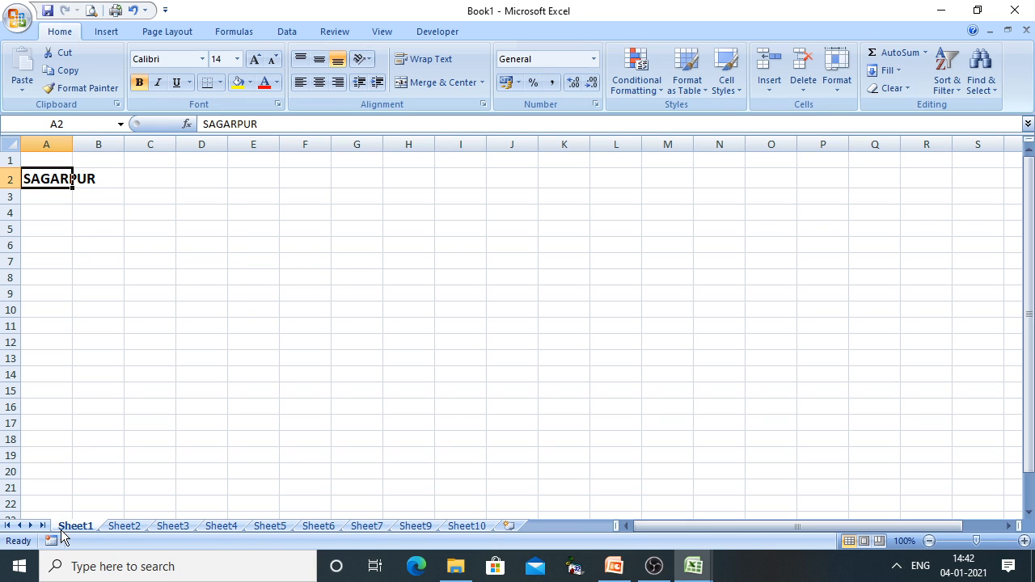
click(124, 528)
click(192, 529)
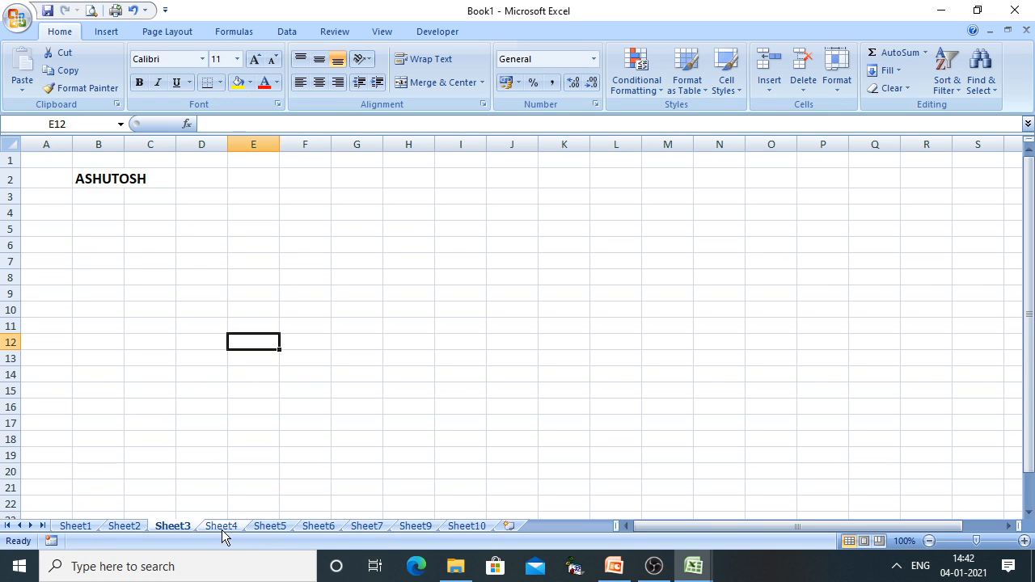
click(225, 529)
click(271, 528)
click(261, 335)
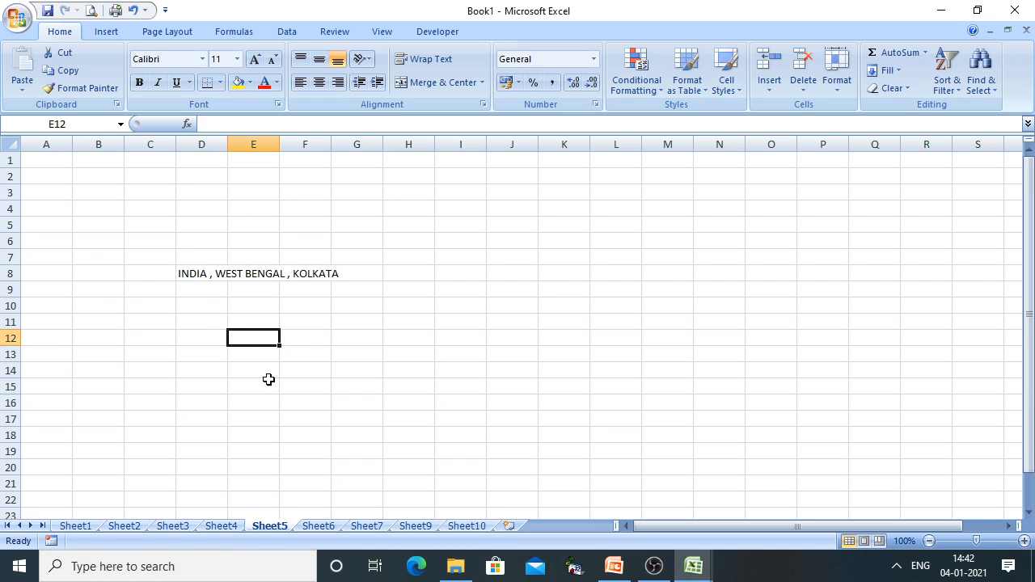
Make the text in cell D8 of Sheet5 bold and enlarge its font size to 16
click(207, 272)
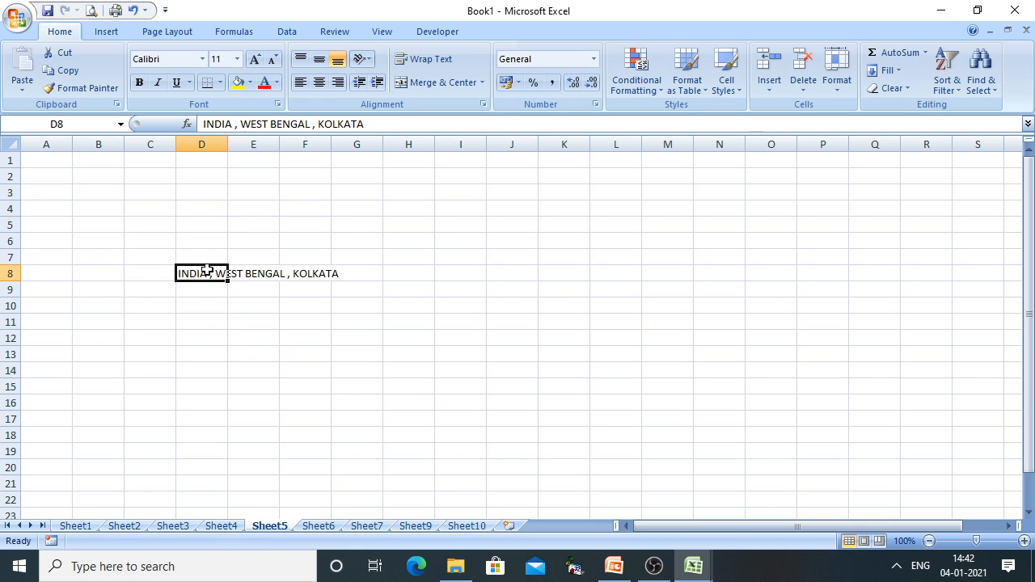
click(139, 82)
click(253, 59)
click(253, 59)
click(253, 59)
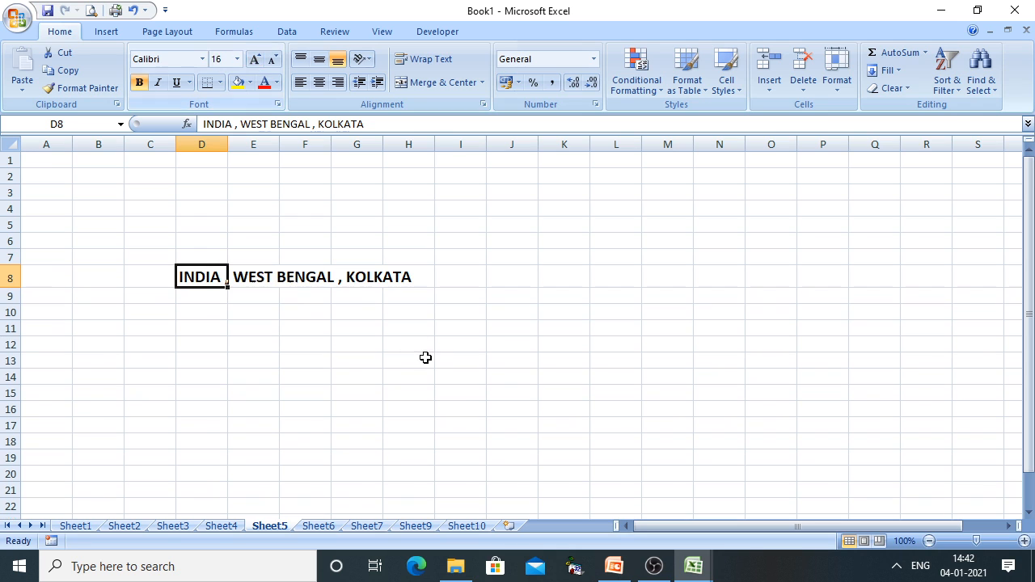
click(425, 356)
click(48, 12)
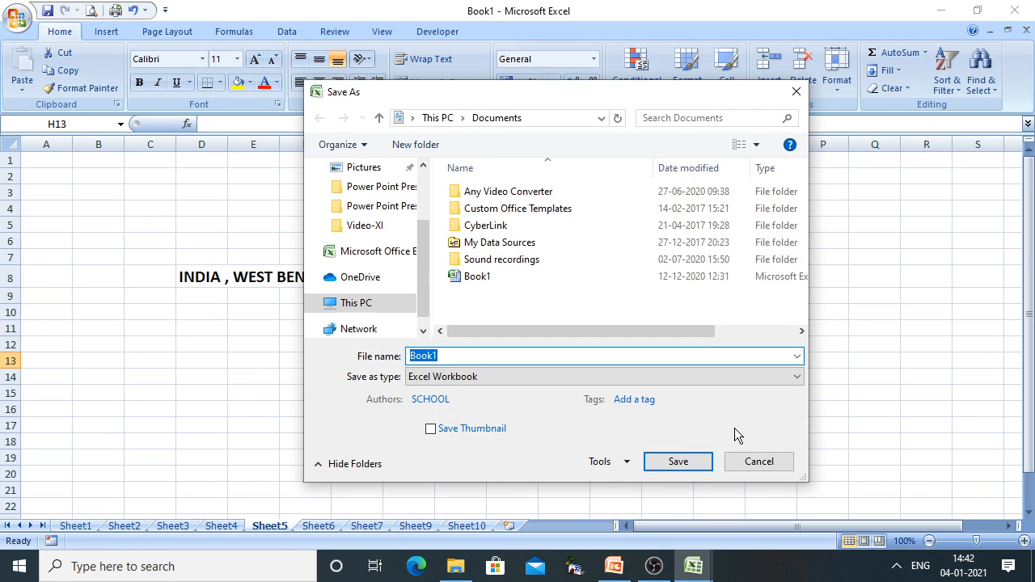
click(765, 469)
Delete Sheet5 from the workbook with the Delete Sheet command of the Cells group, confirming permanent removal of its data
click(85, 527)
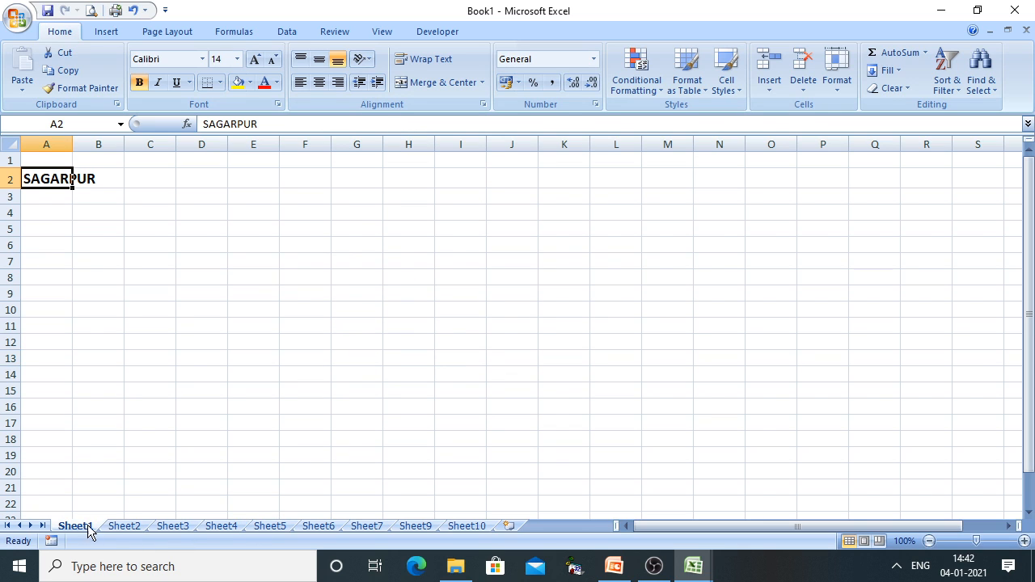
click(267, 526)
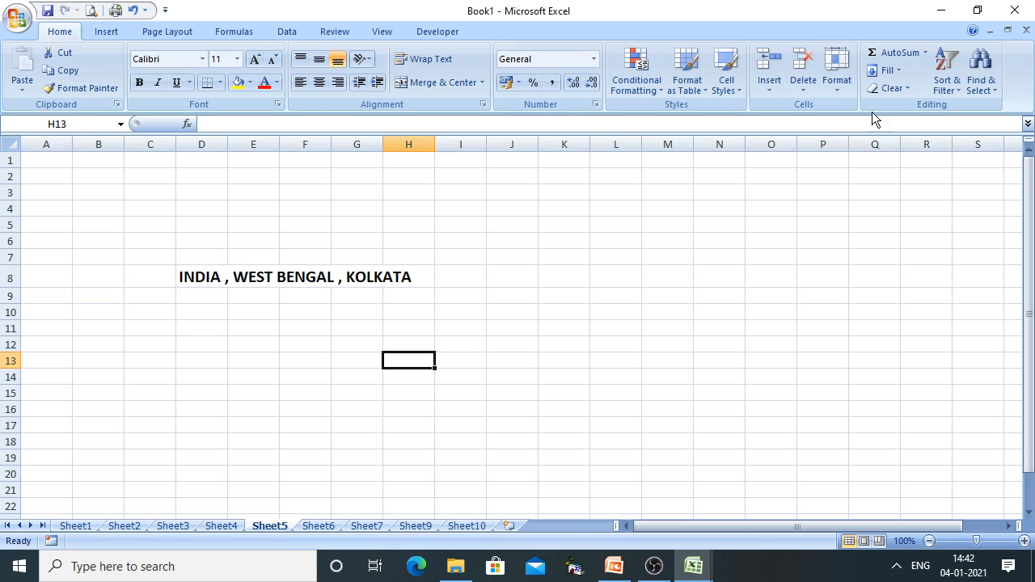
click(805, 91)
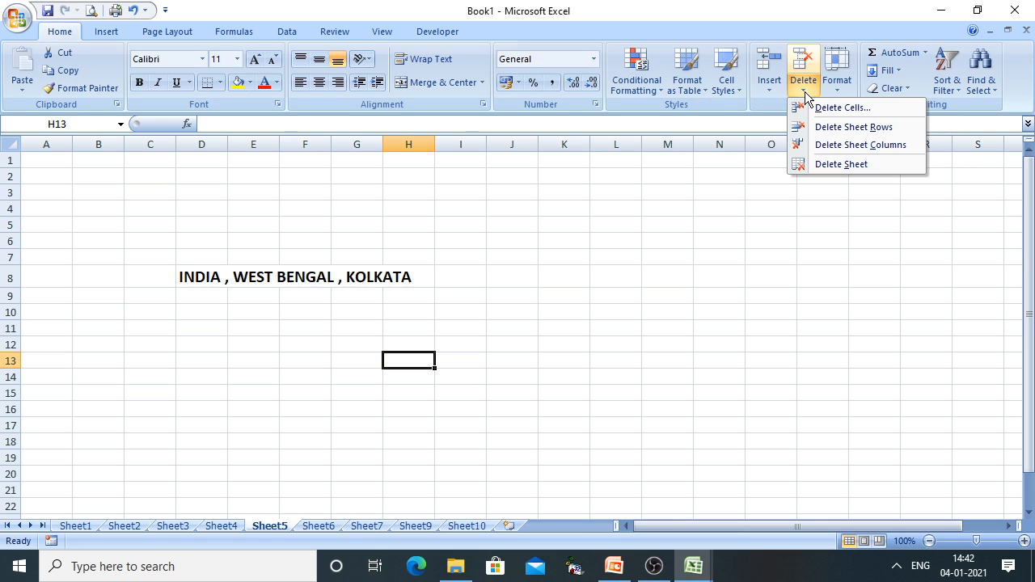
click(833, 166)
drag(562, 257, 590, 206)
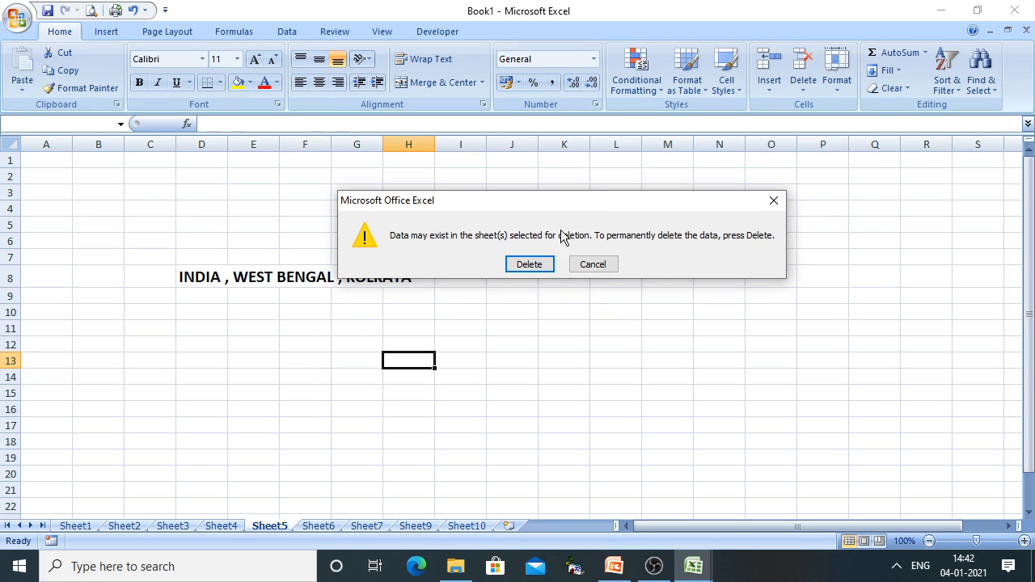
click(530, 264)
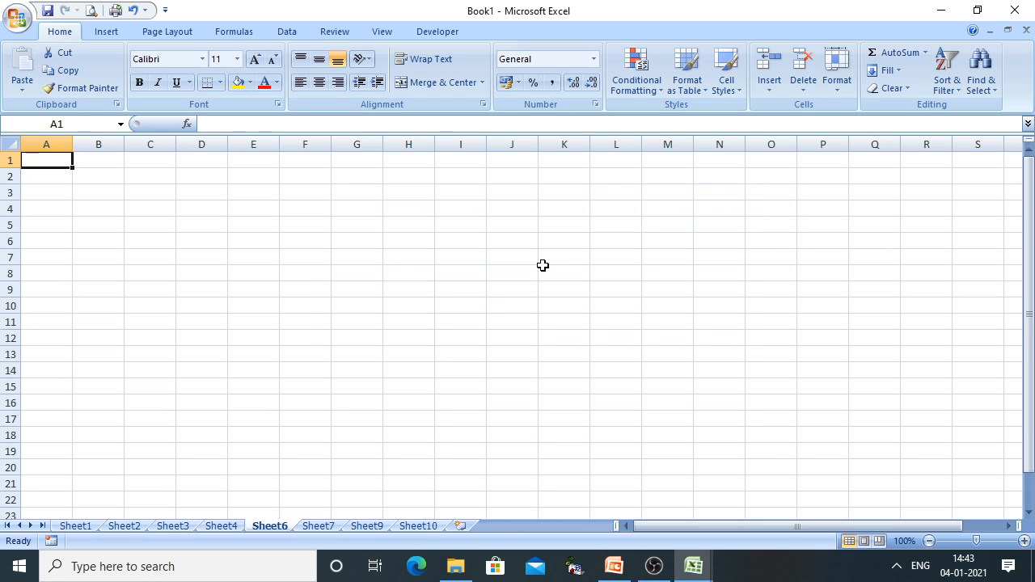
Delete the worksheets Sheet4, Sheet6, Sheet7 and Sheet9 one after another
right_click(236, 526)
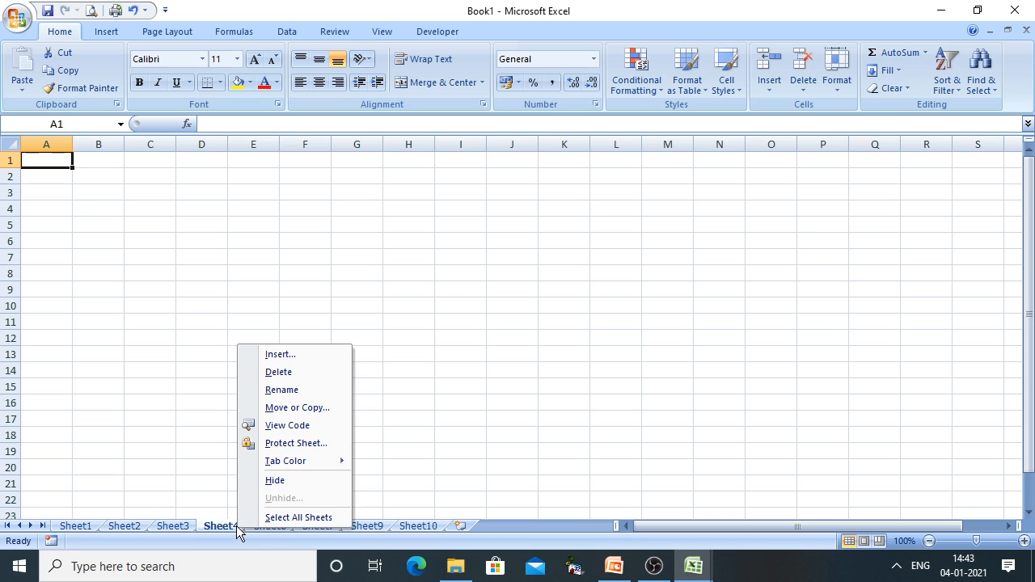
click(283, 377)
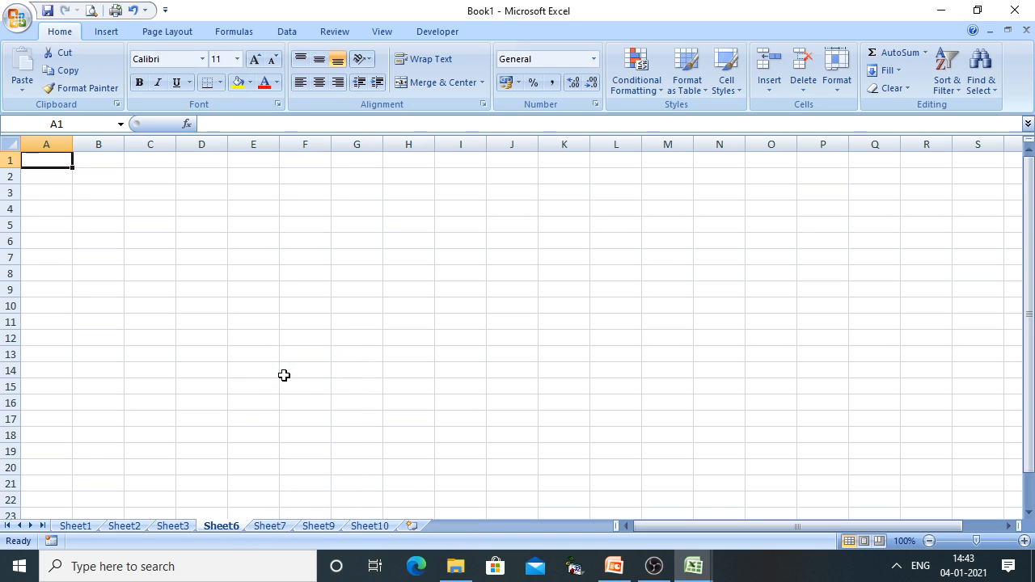
right_click(236, 525)
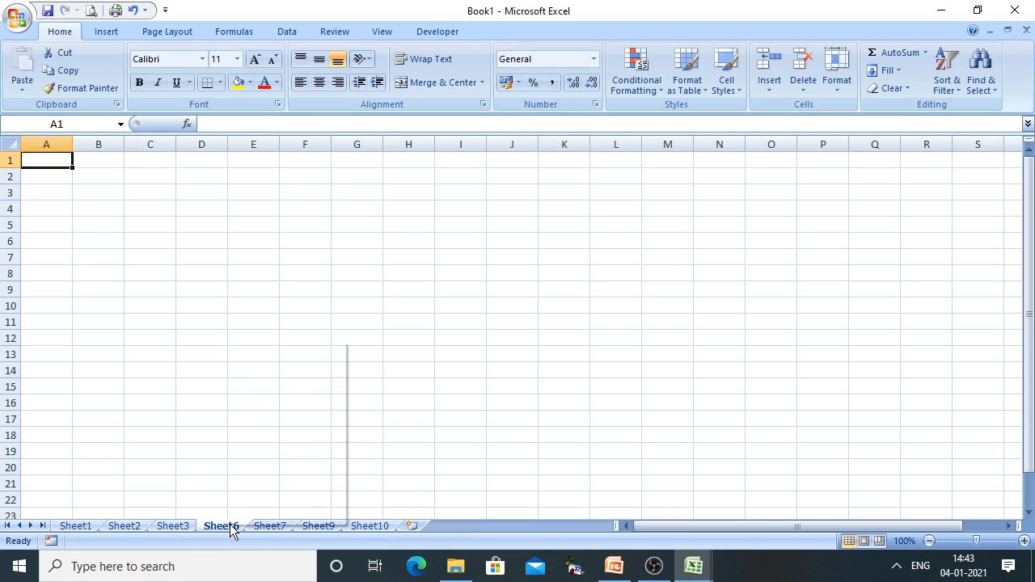
click(275, 369)
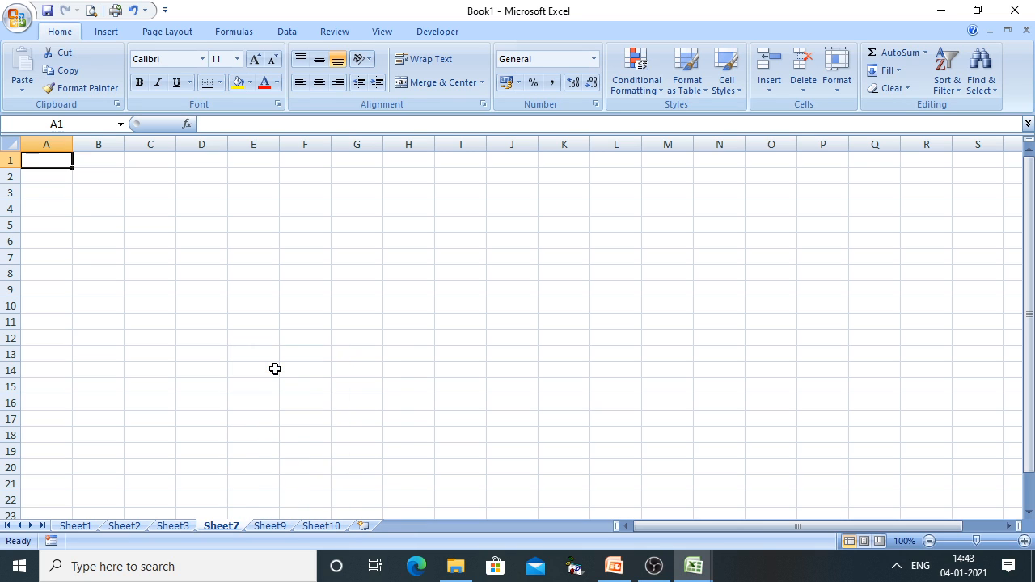
right_click(224, 526)
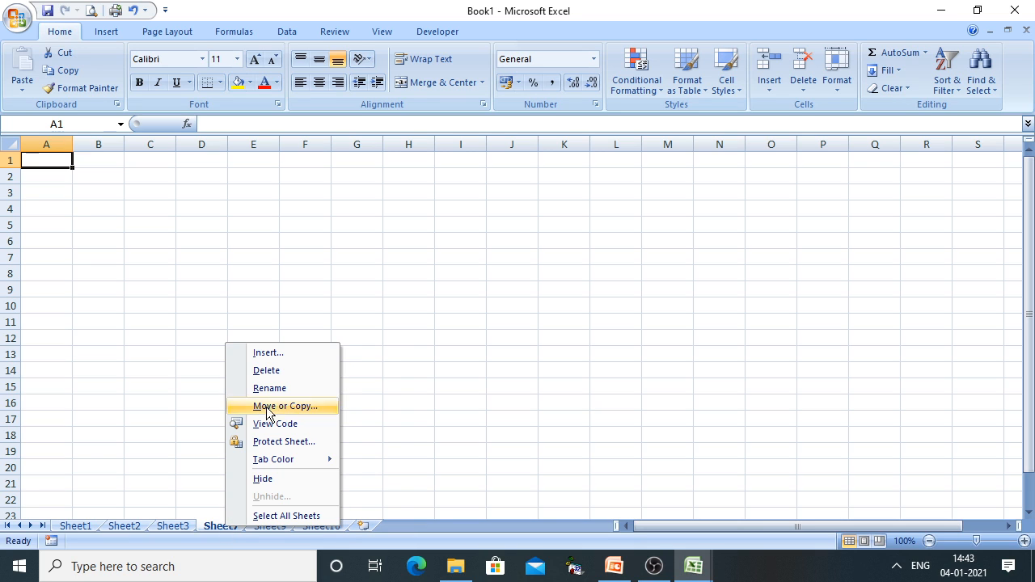
click(274, 374)
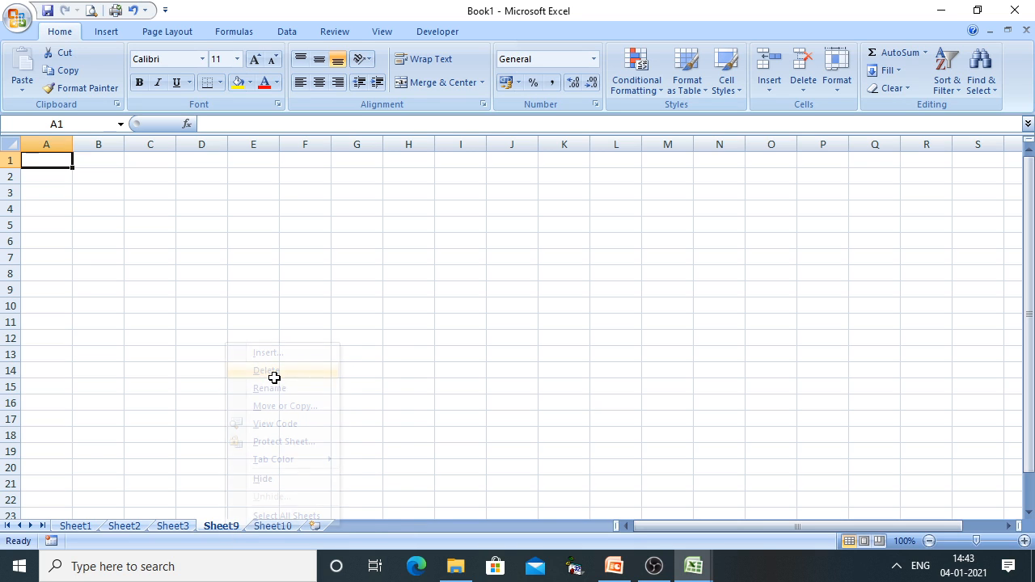
right_click(236, 524)
click(293, 368)
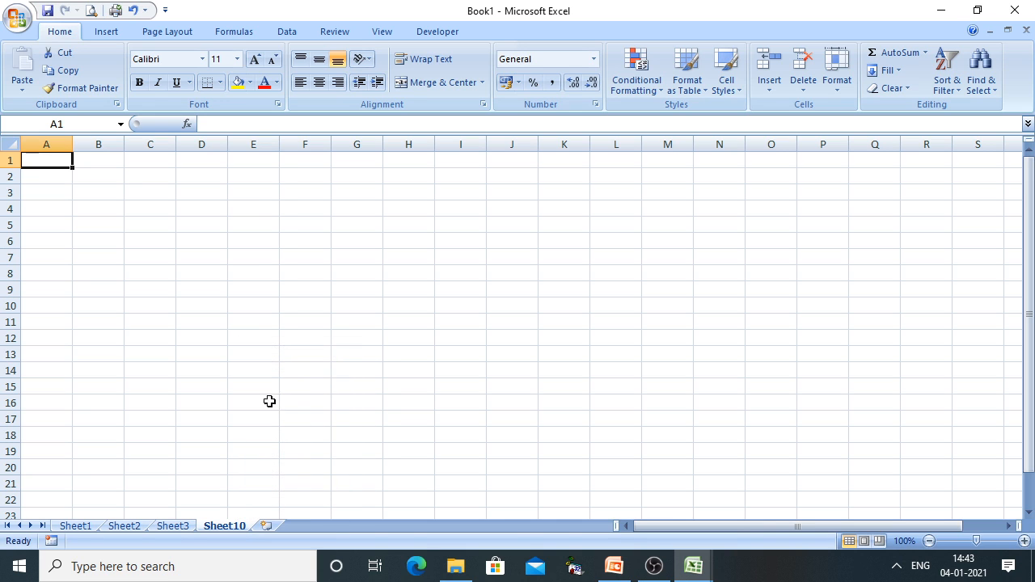
click(81, 530)
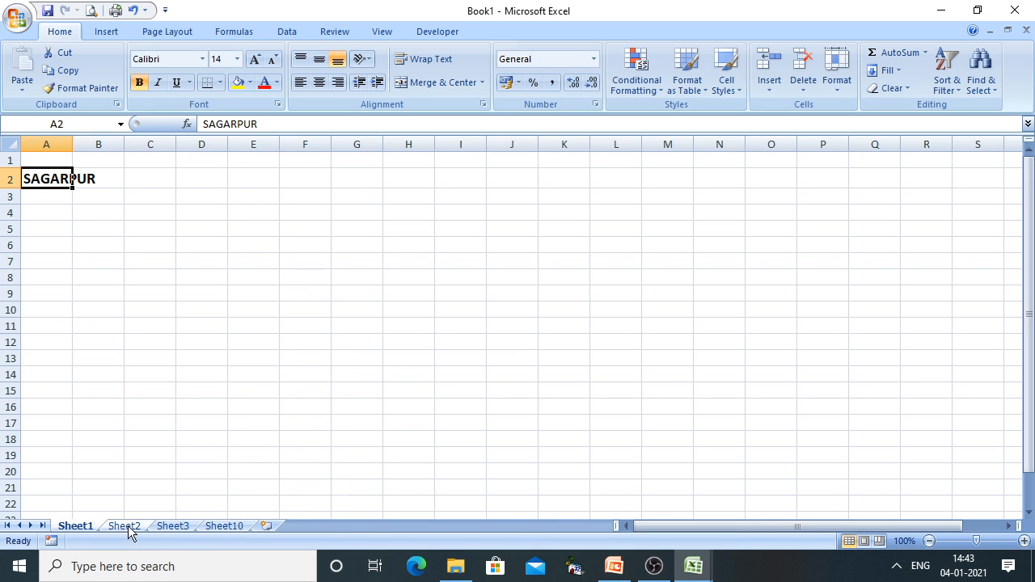
right_click(170, 527)
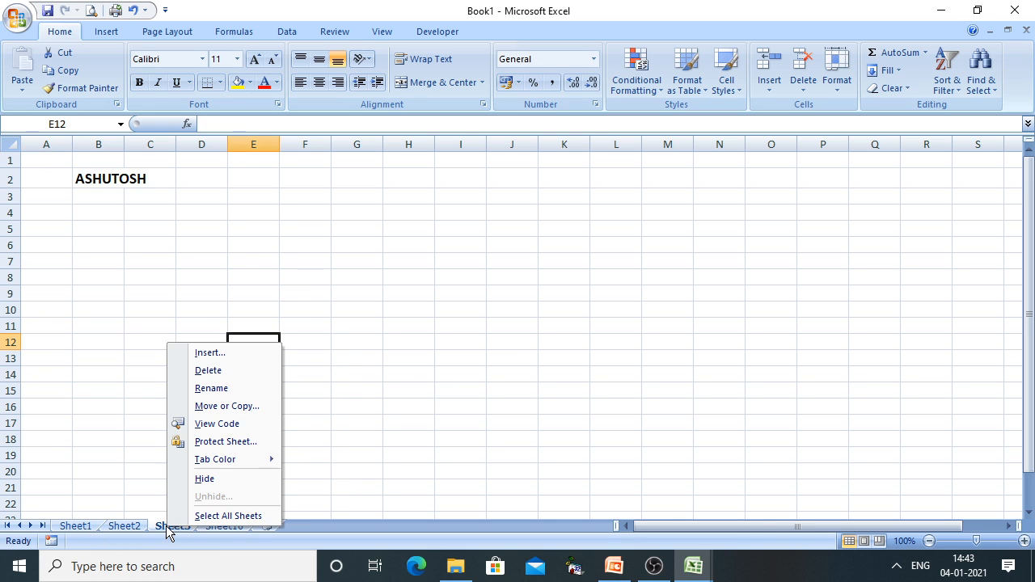
click(211, 371)
click(549, 325)
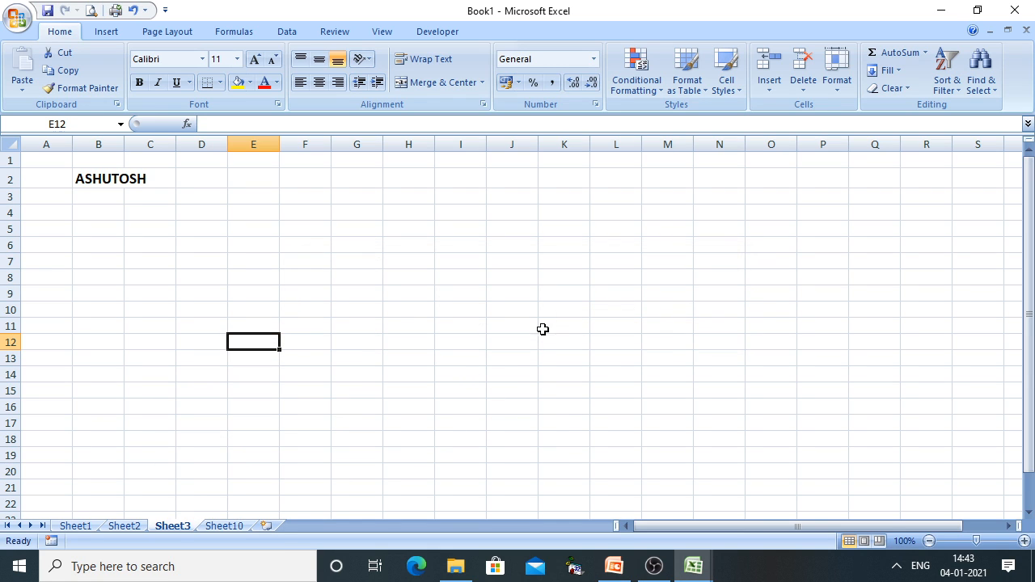
Delete the worksheet Sheet10 from the workbook
click(242, 531)
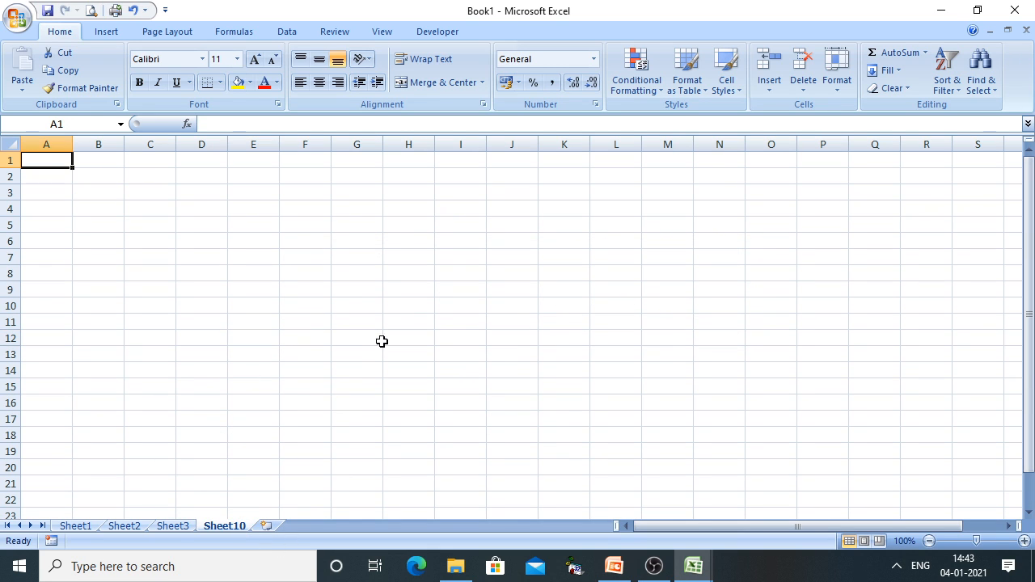
right_click(229, 528)
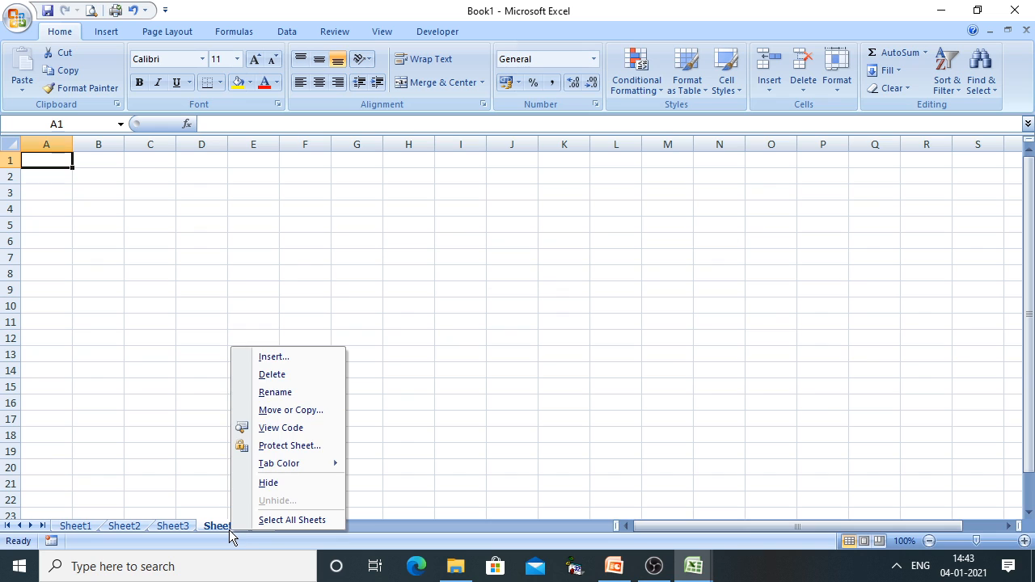
click(296, 376)
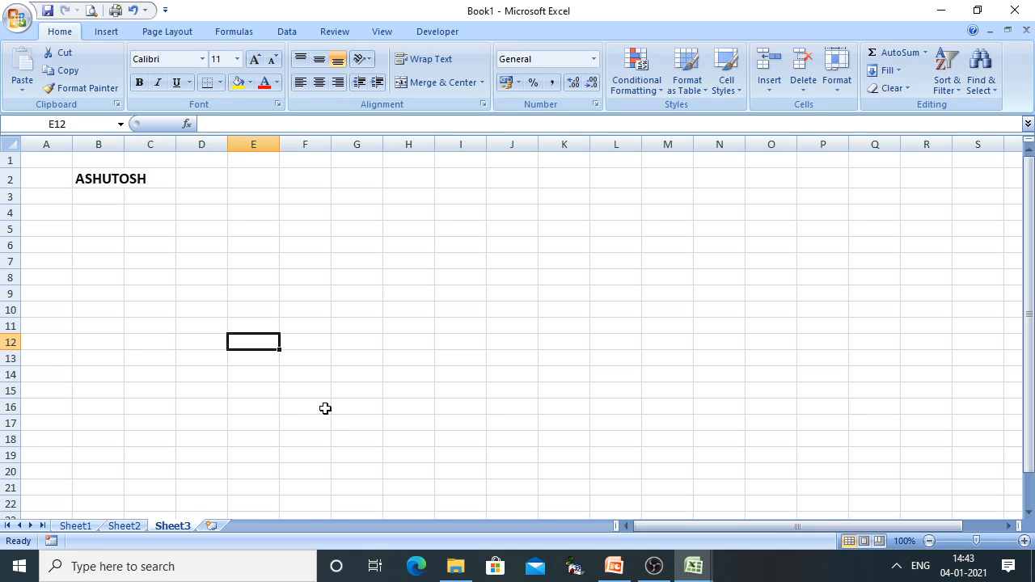
Switch to the PowerPoint slide show, advance to the Rename Worksheet slide and reveal its three instructions
click(614, 566)
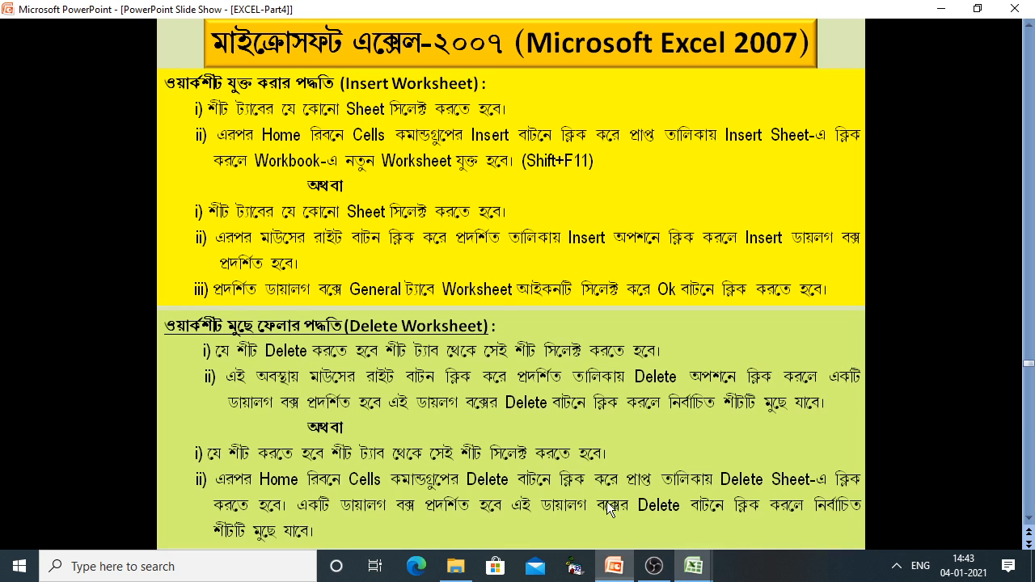
click(607, 370)
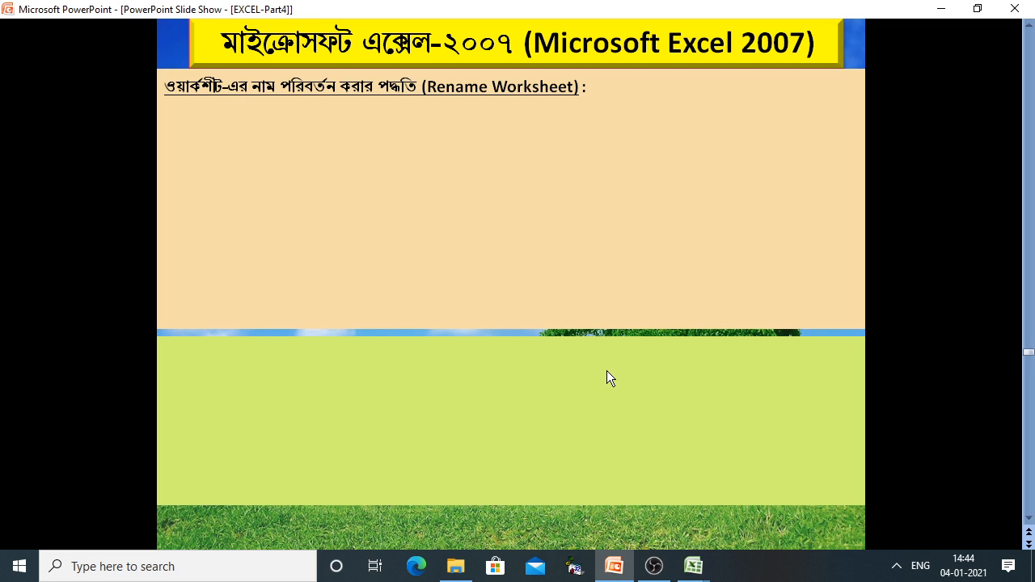
key(Right)
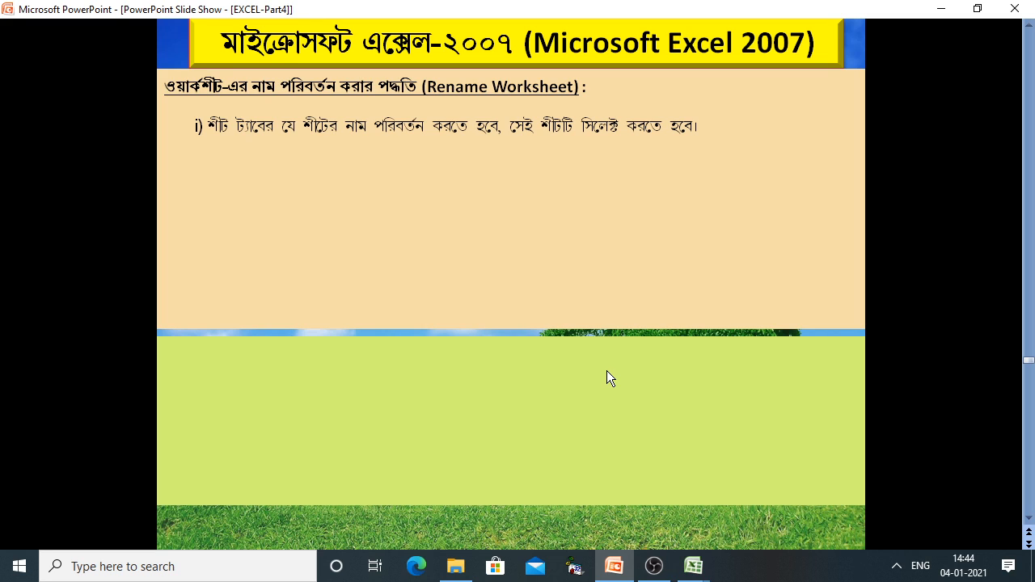
key(Right)
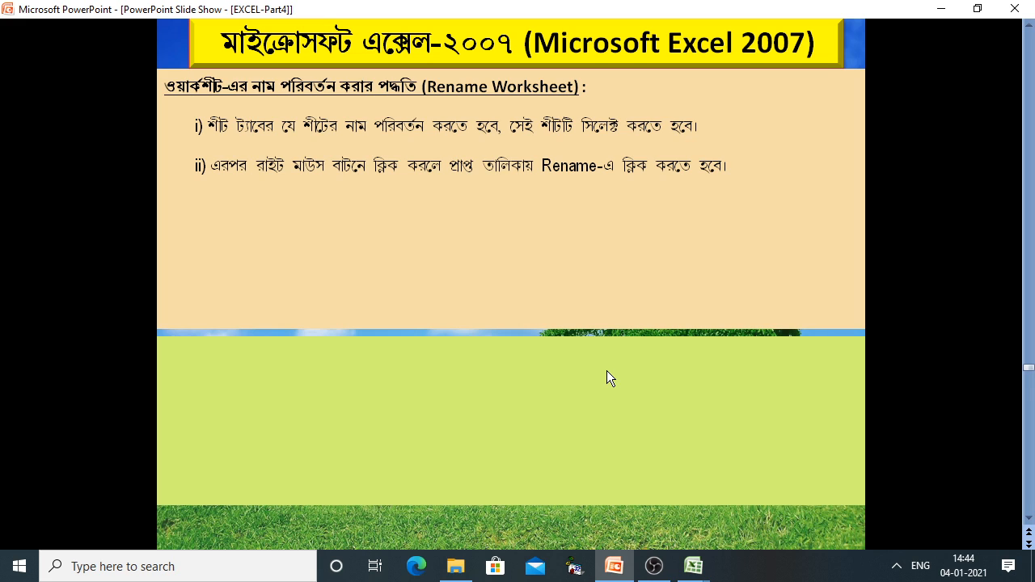
key(Right)
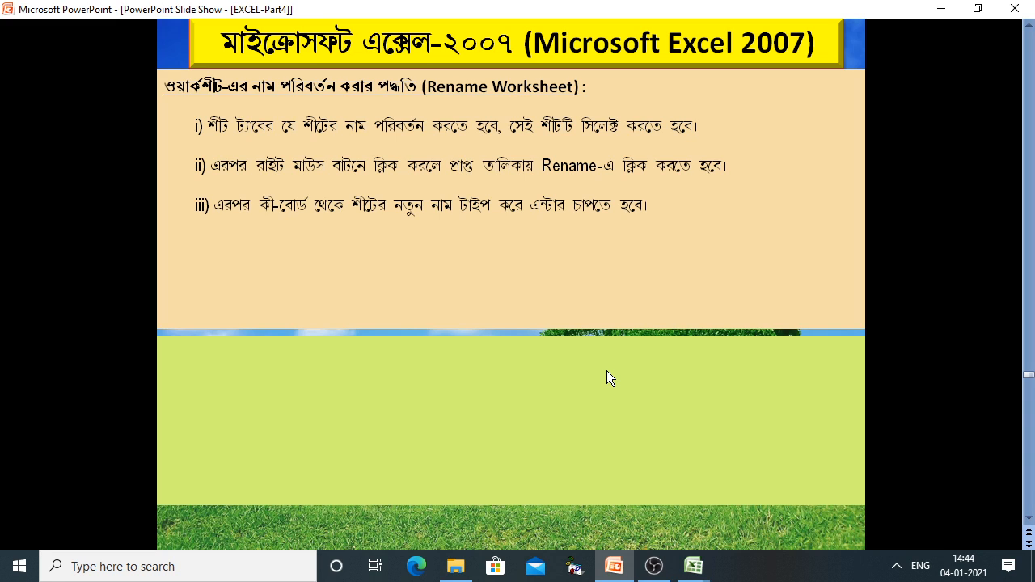
Return to the Book1 workbook in Excel and rename Sheet1 as "STUDENT DETIALS"
mouse_move(693, 565)
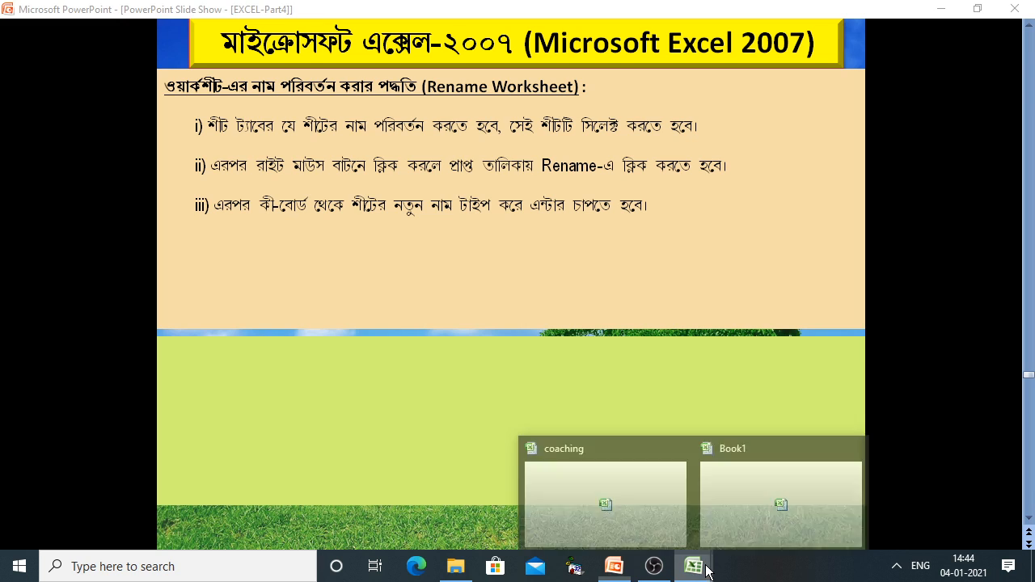
click(716, 473)
click(75, 526)
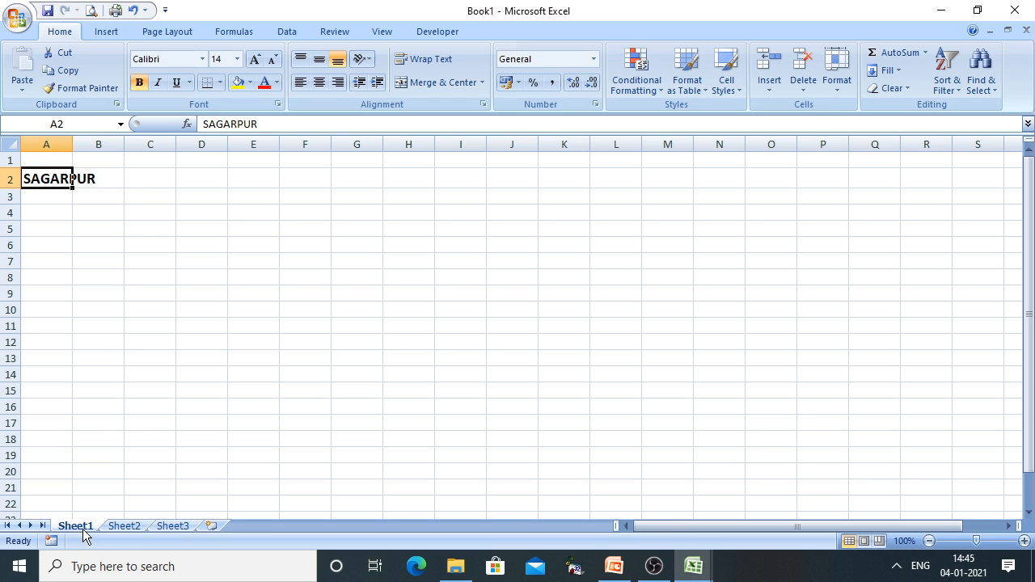
right_click(84, 533)
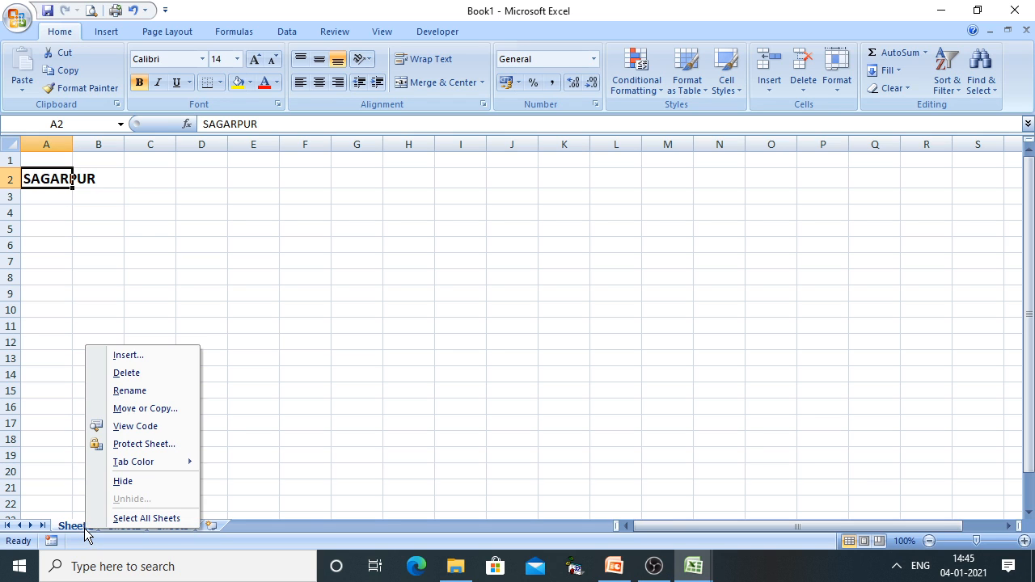
click(128, 390)
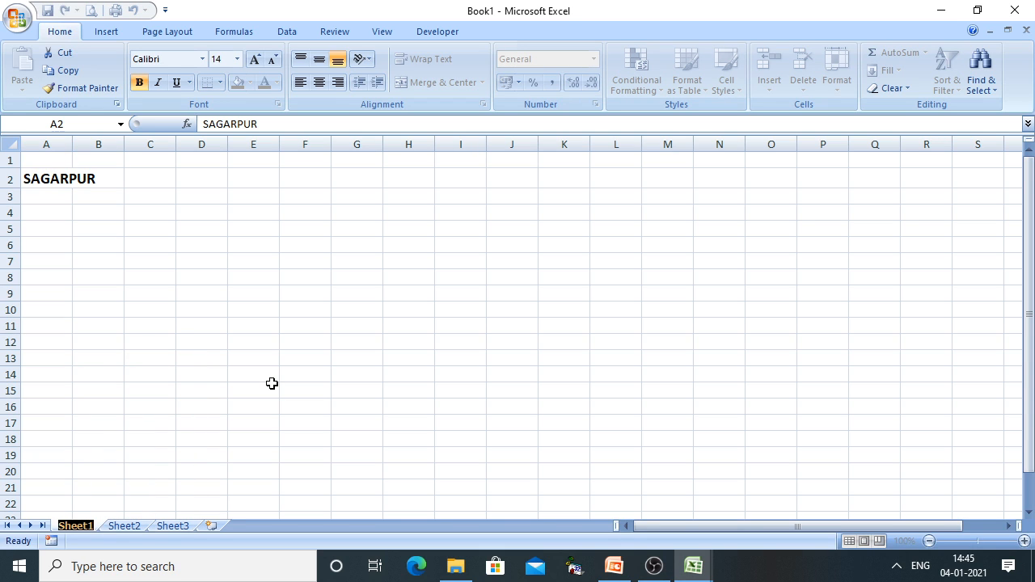
text(STU)
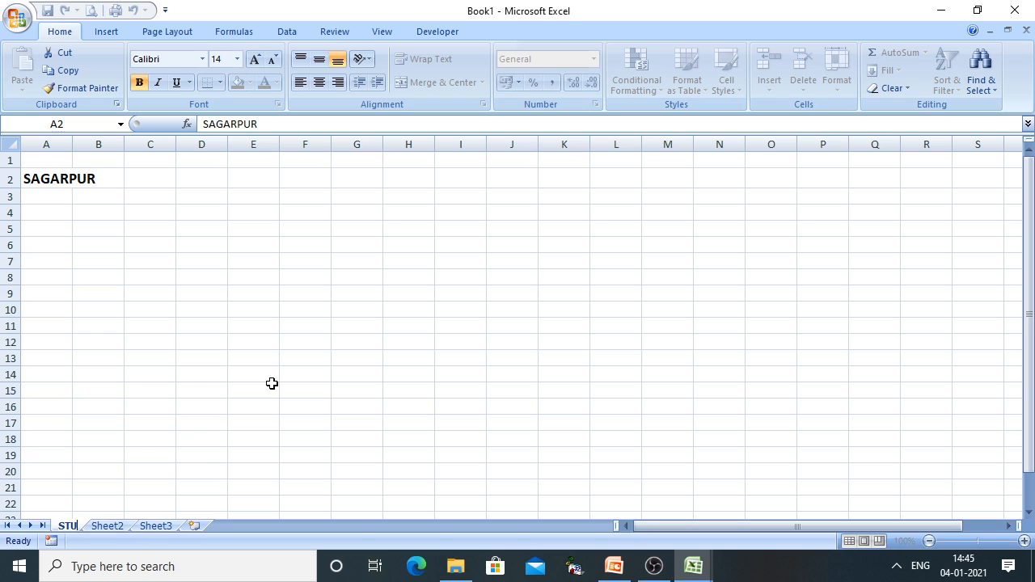
text(DENT)
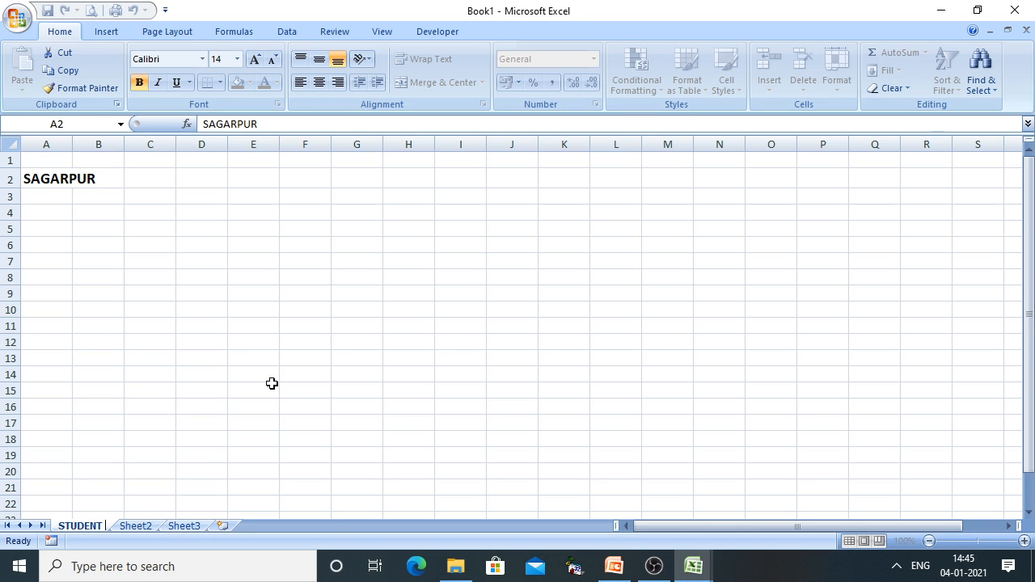
text( DETIAL)
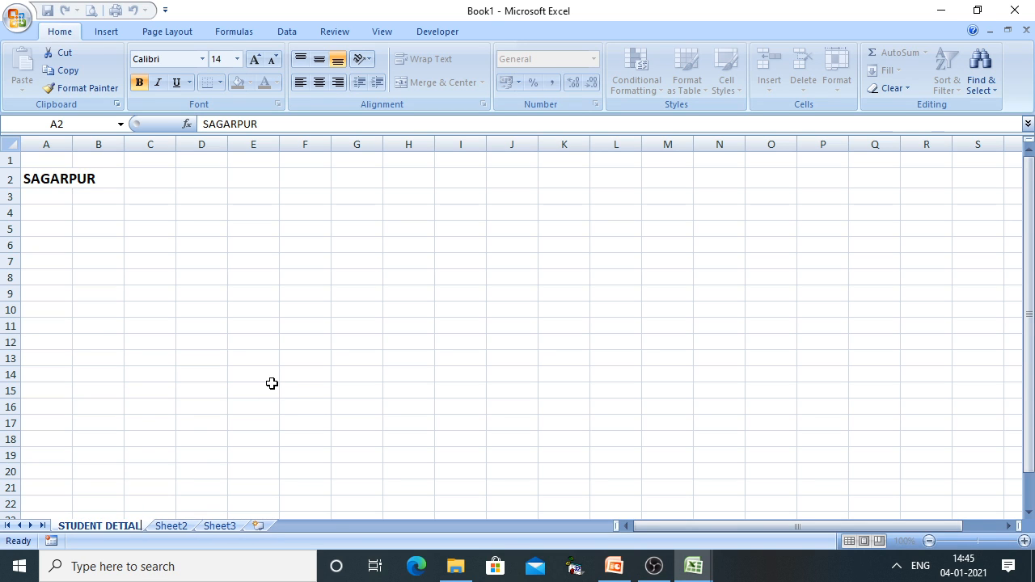
text(S)
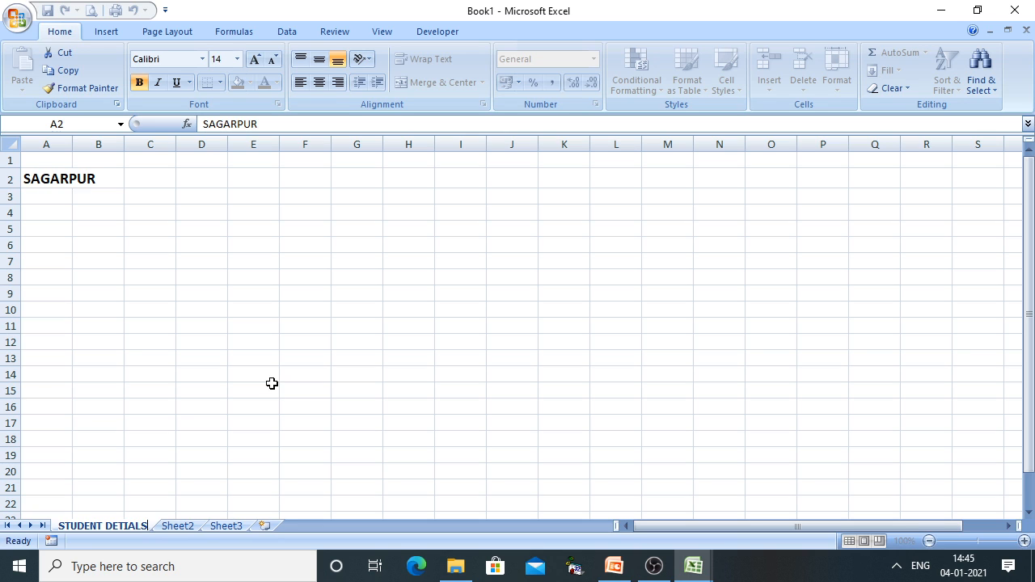
key(Return)
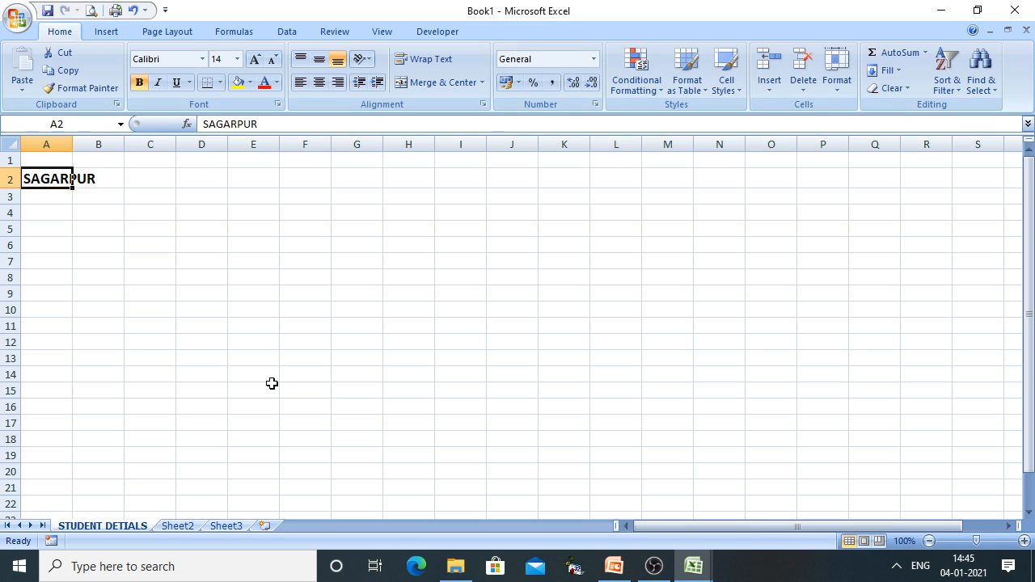
View the Sheet2 and Sheet3 worksheets, returning to the STUDENT DETIALS sheet
click(179, 472)
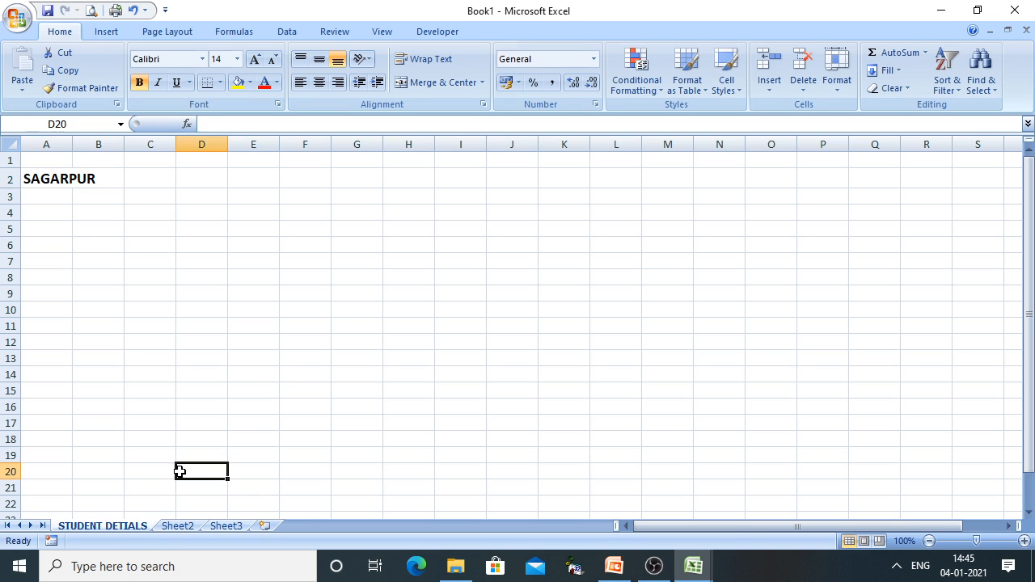
click(175, 528)
click(226, 531)
click(186, 532)
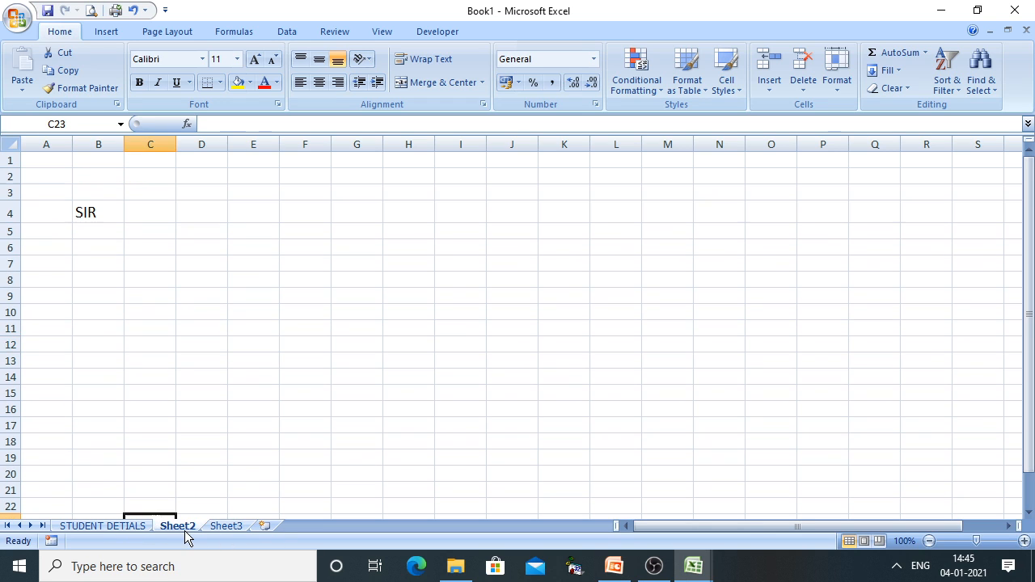
click(127, 528)
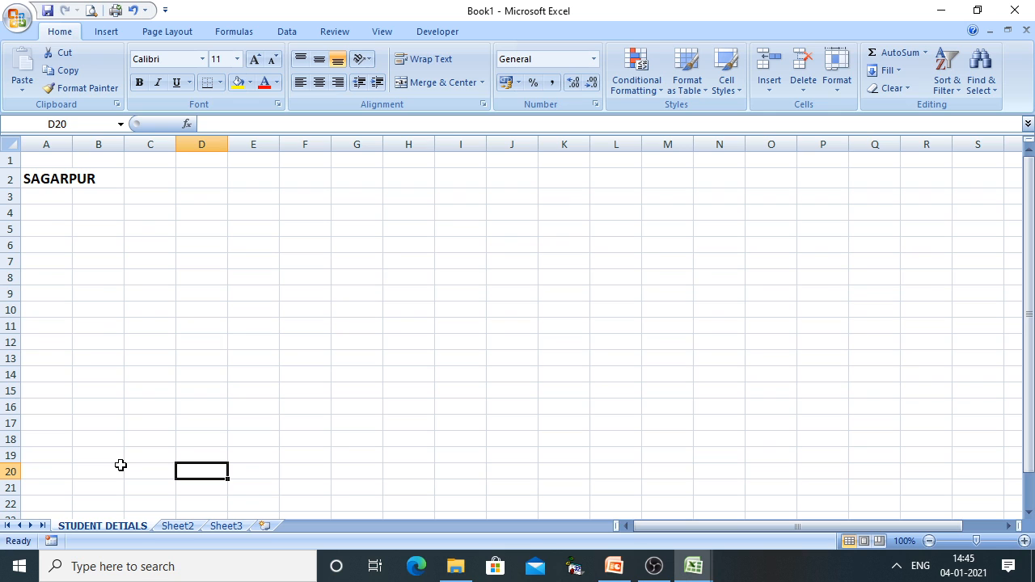
Switch to the PowerPoint slide show and reveal the alternative renaming method on the Rename Worksheet slide
click(614, 567)
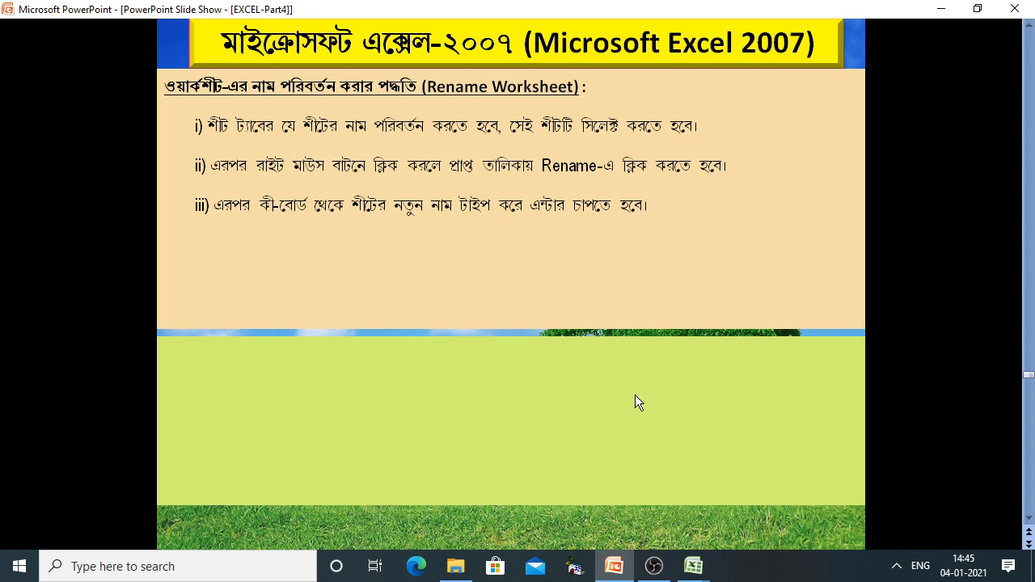
scroll(635, 394, down, 2)
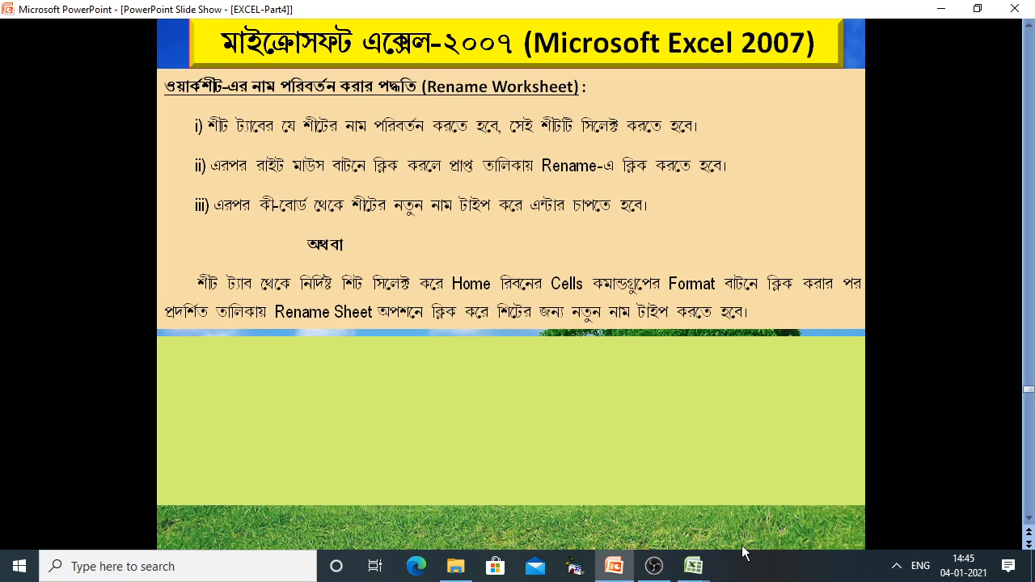
Return to the Book1 workbook in Excel and rename Sheet2 as "MARKS" using the Rename Sheet command for the active sheet
mouse_move(693, 566)
click(739, 518)
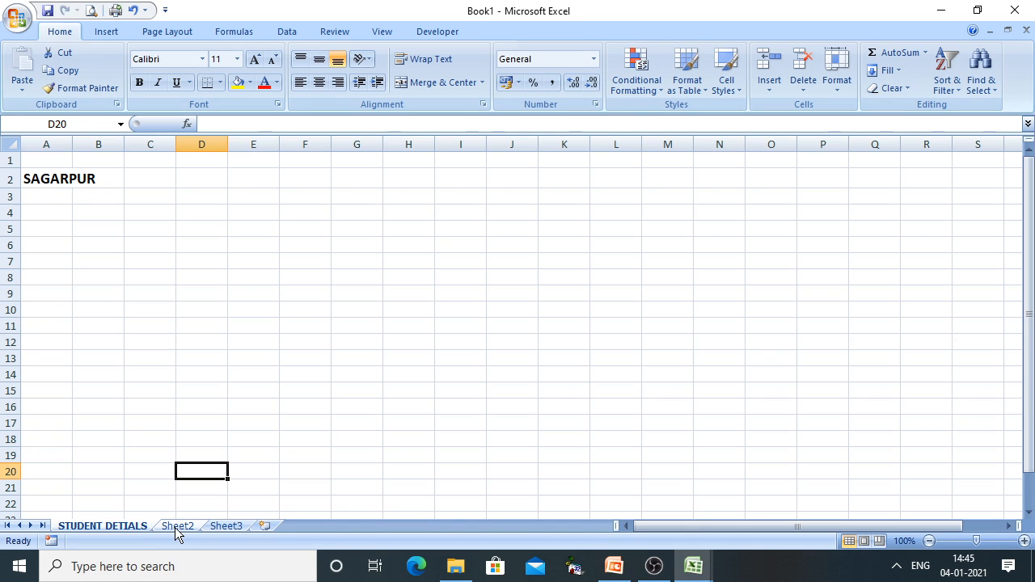
click(176, 527)
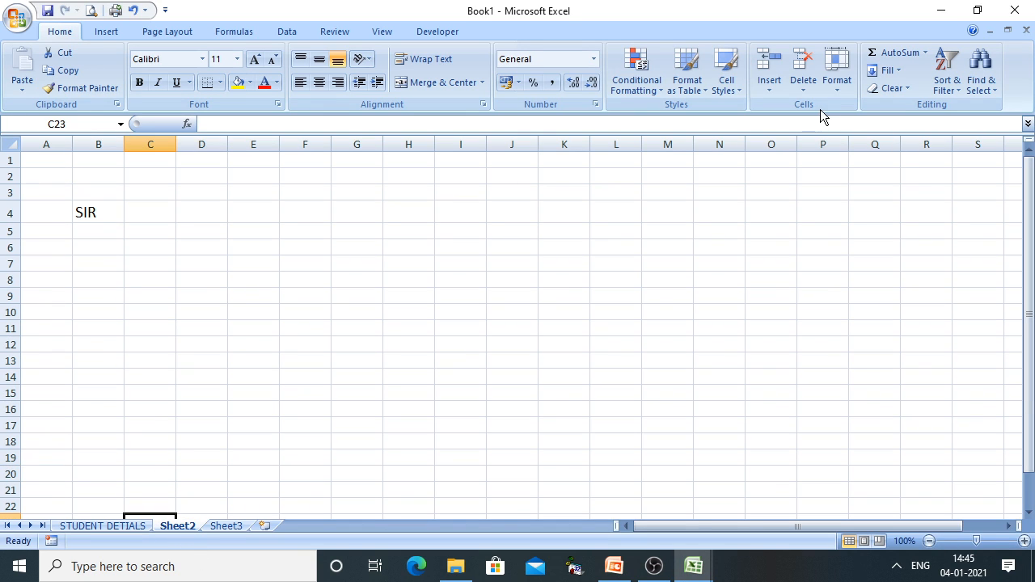
click(837, 90)
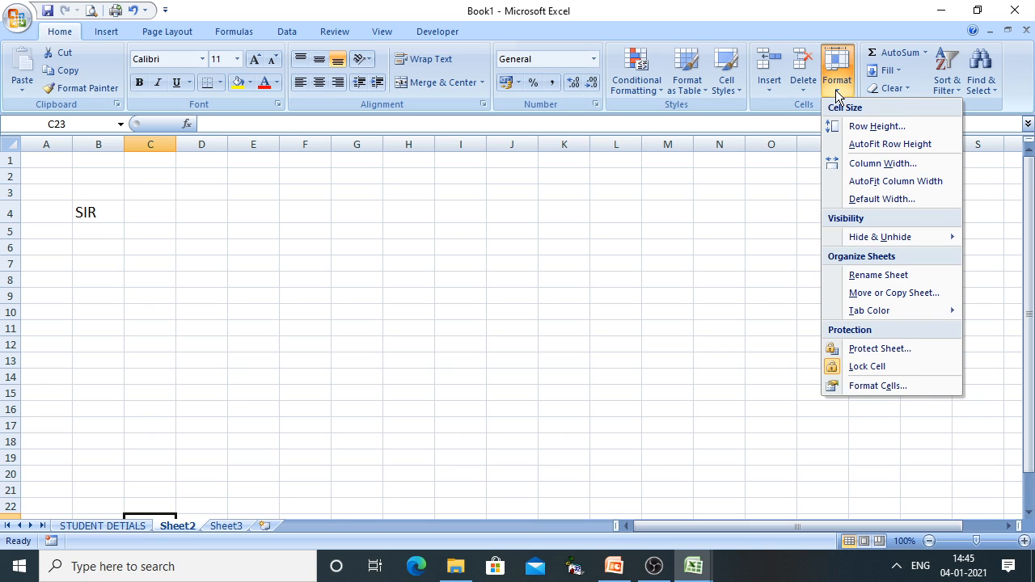
click(880, 275)
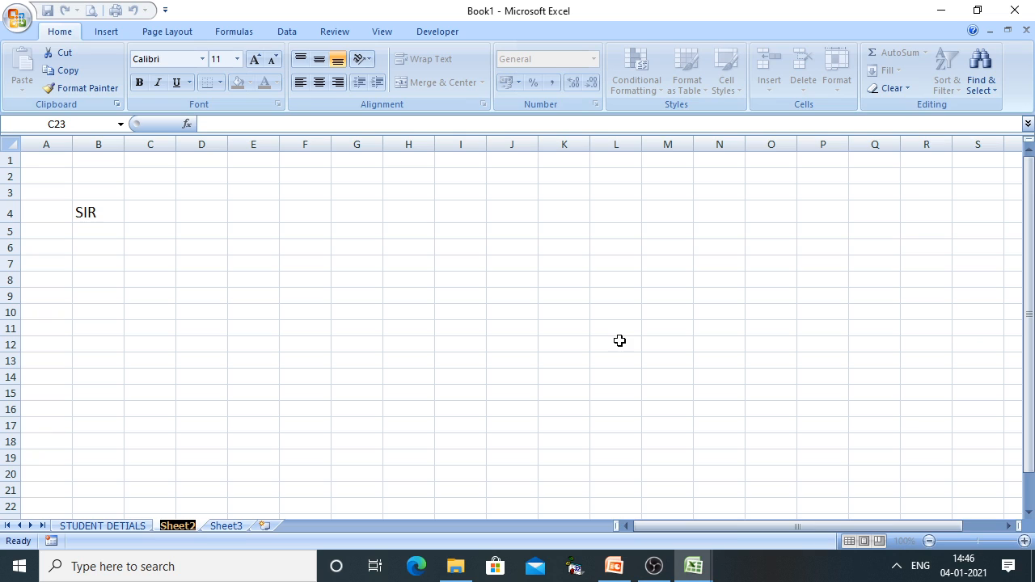
text(MARKS)
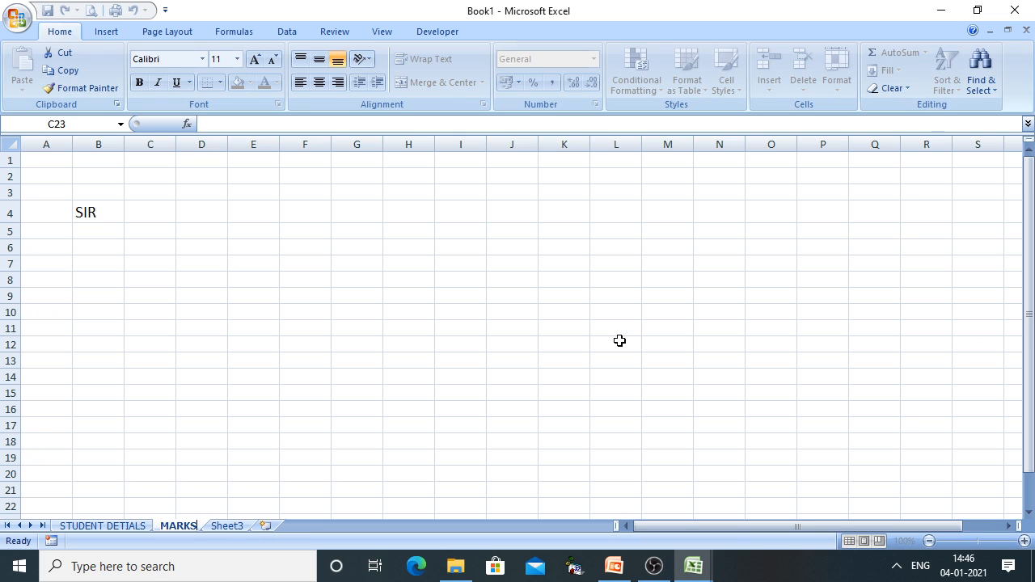
key(Return)
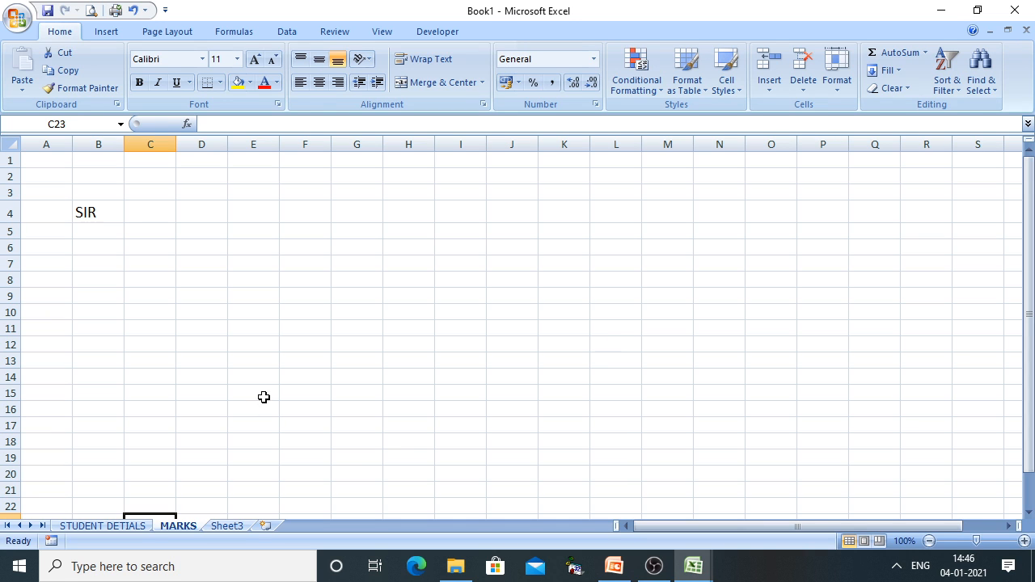
Rename the worksheet Sheet3 as "LIST"
right_click(230, 526)
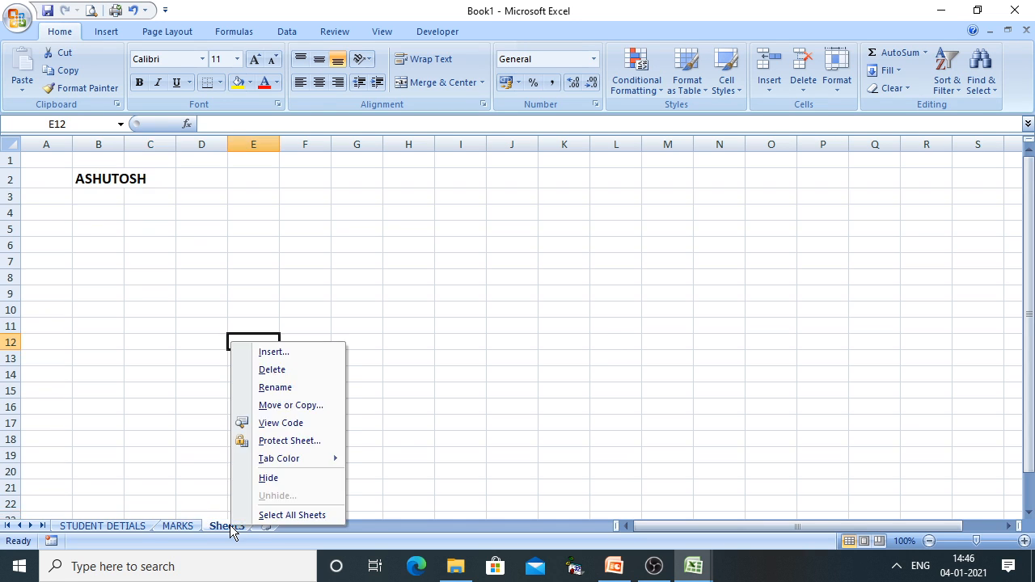
click(277, 388)
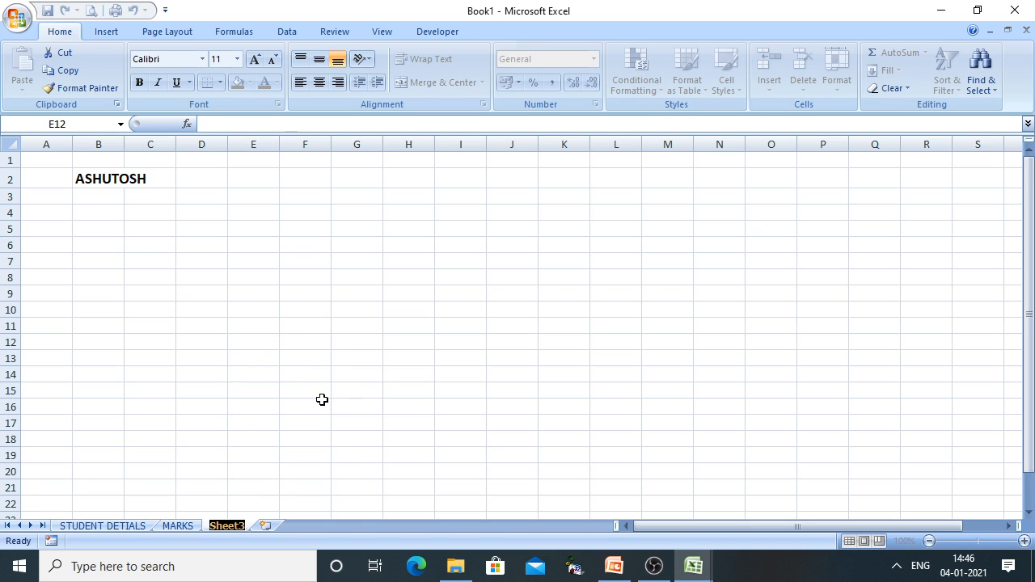
text(LIST)
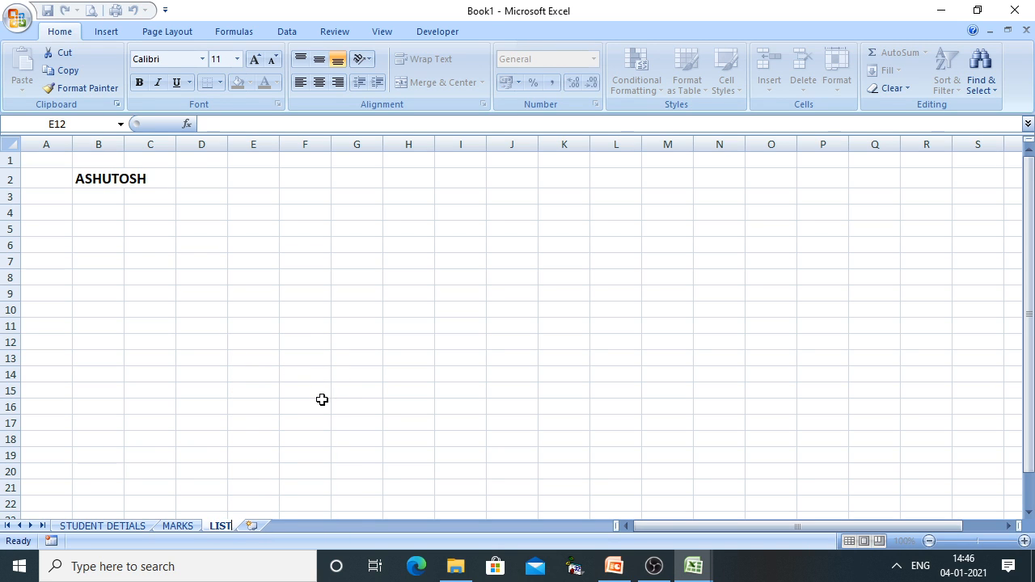
key(Return)
click(265, 407)
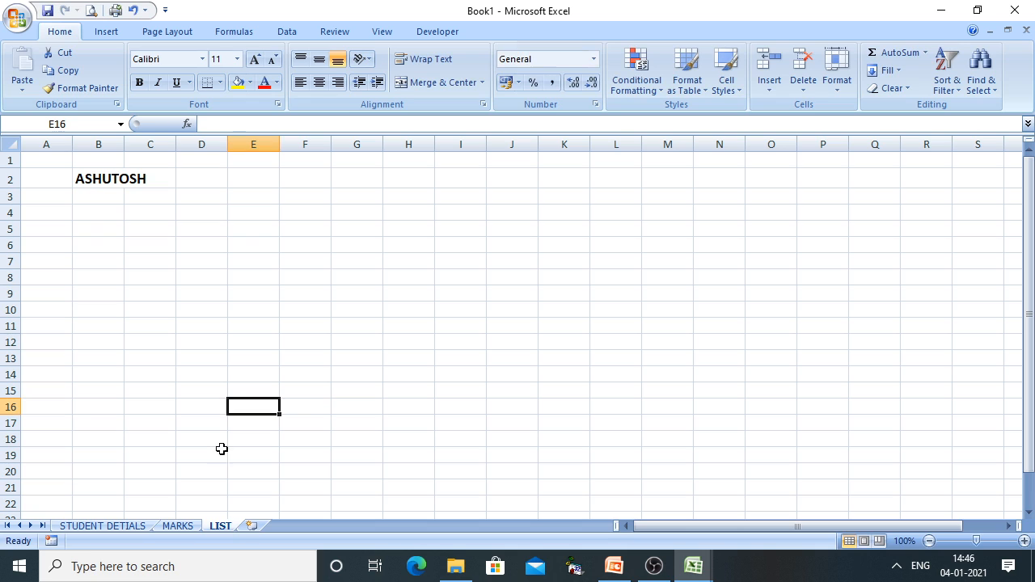
View the STUDENT DETIALS, MARKS and LIST worksheets in turn, and switch back to the PowerPoint slide show
click(77, 526)
click(172, 527)
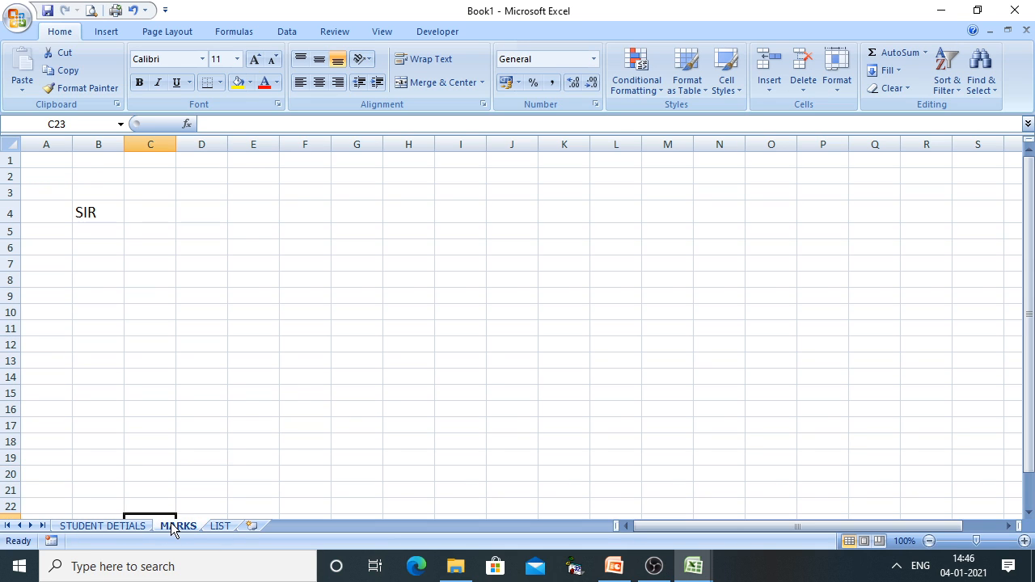
click(219, 527)
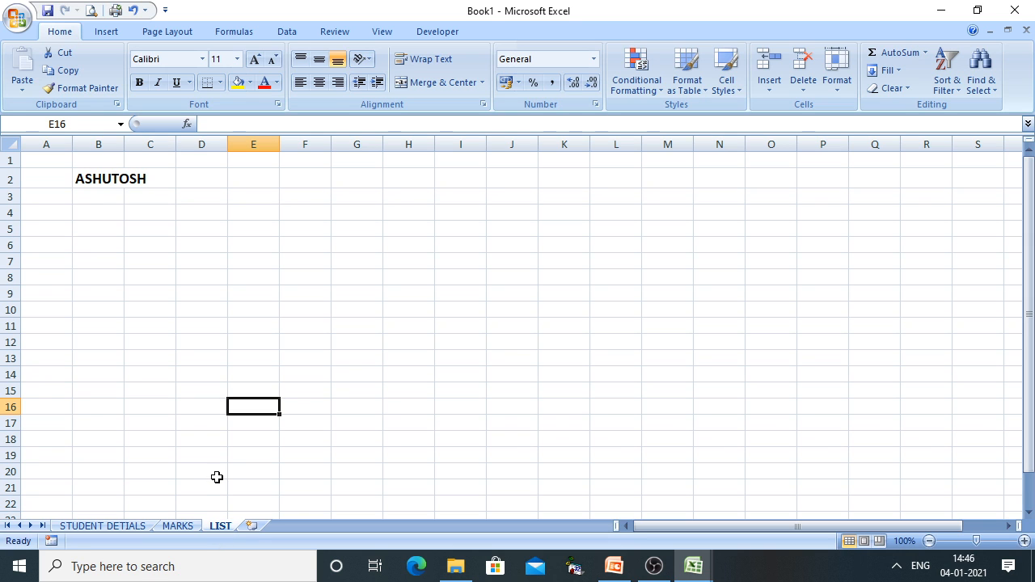
click(615, 565)
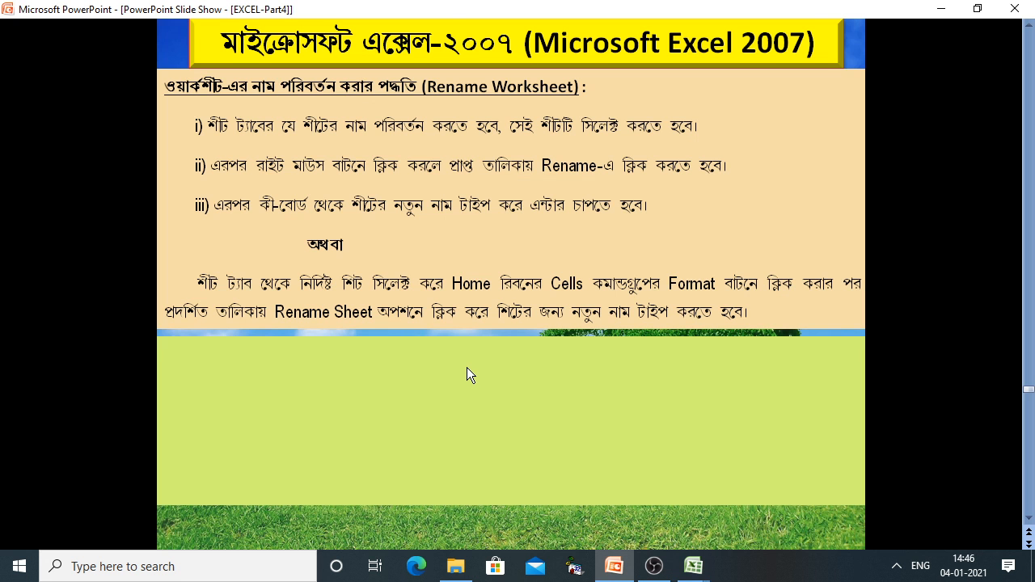
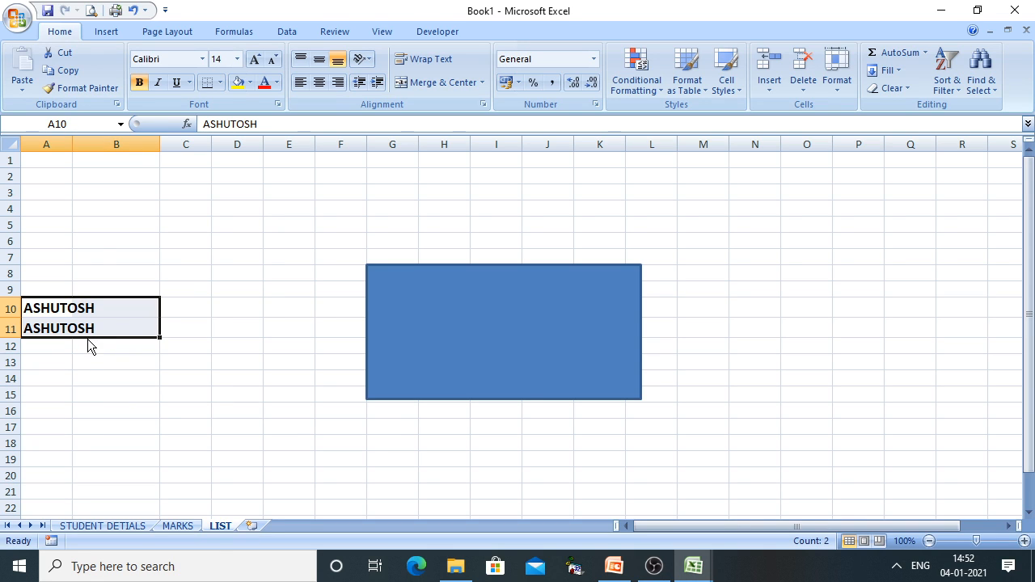
Cut the range A10:B11 from the LIST sheet and paste it at cell A4 of the STUDENT DETIALS sheet, checking both sheets
click(65, 55)
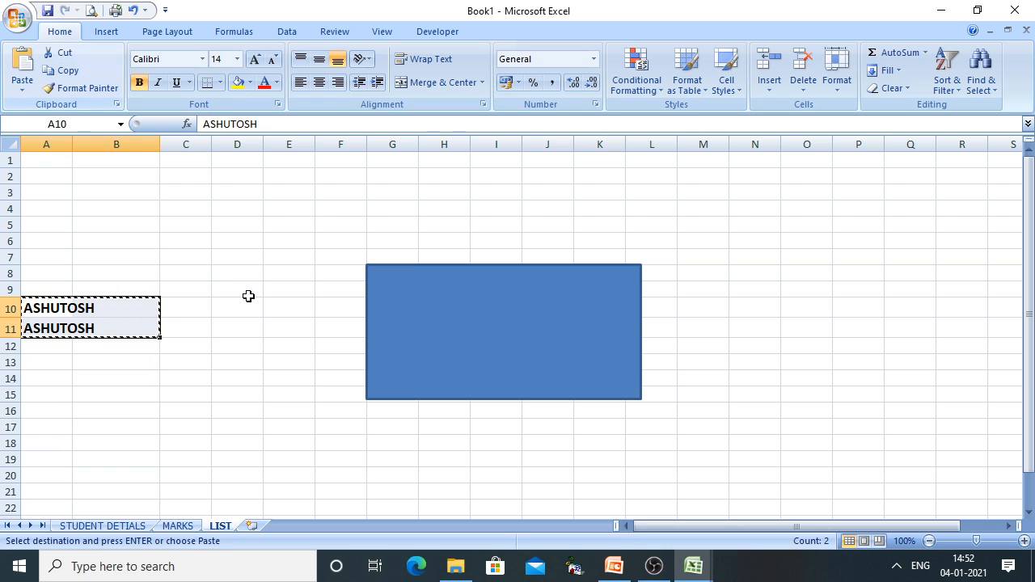
click(84, 526)
click(65, 216)
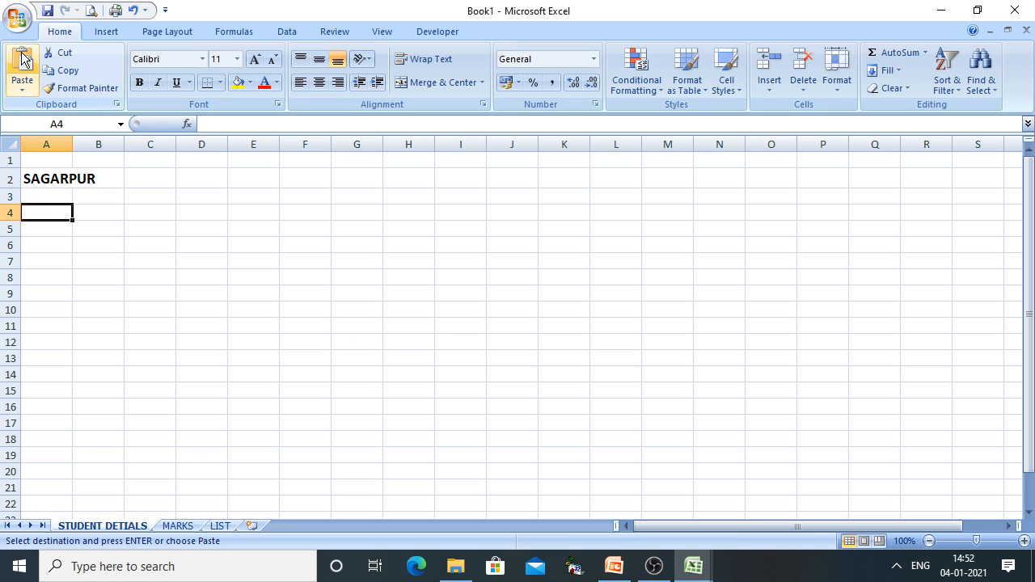
click(22, 58)
click(220, 526)
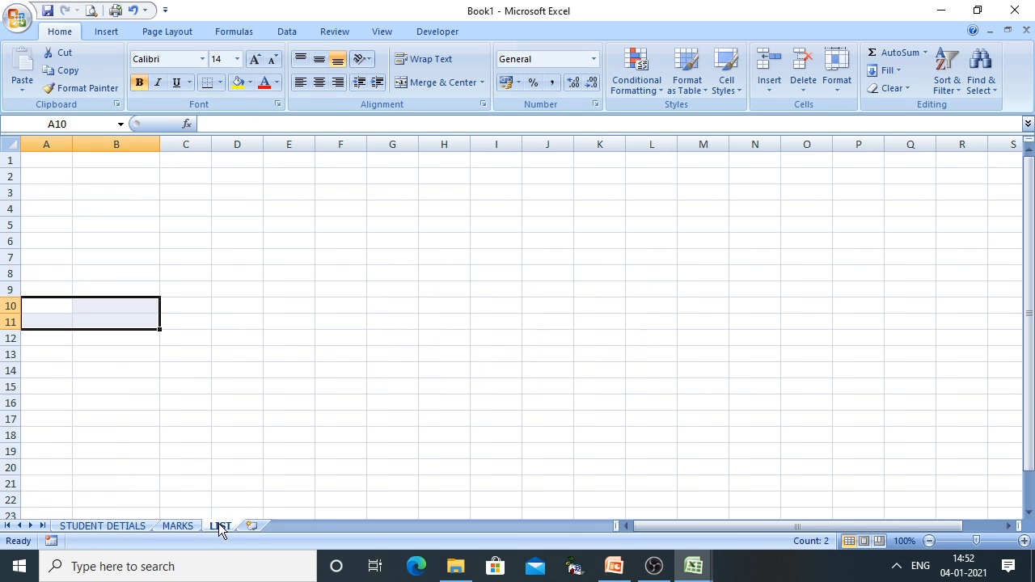
click(100, 527)
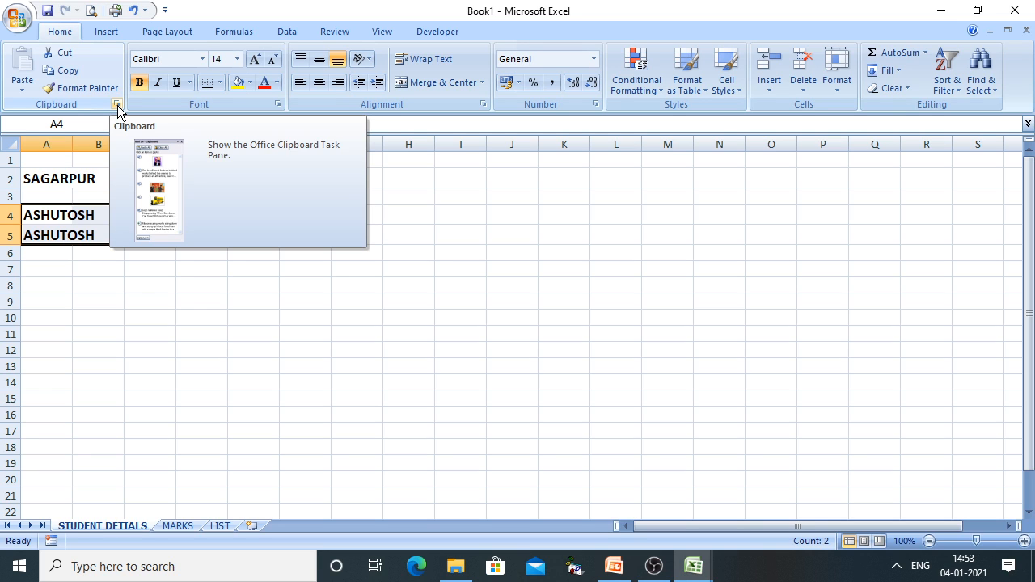
Show the Office Clipboard and collect copies of cells A2 and A4 from the STUDENT DETIALS sheet in it
click(118, 105)
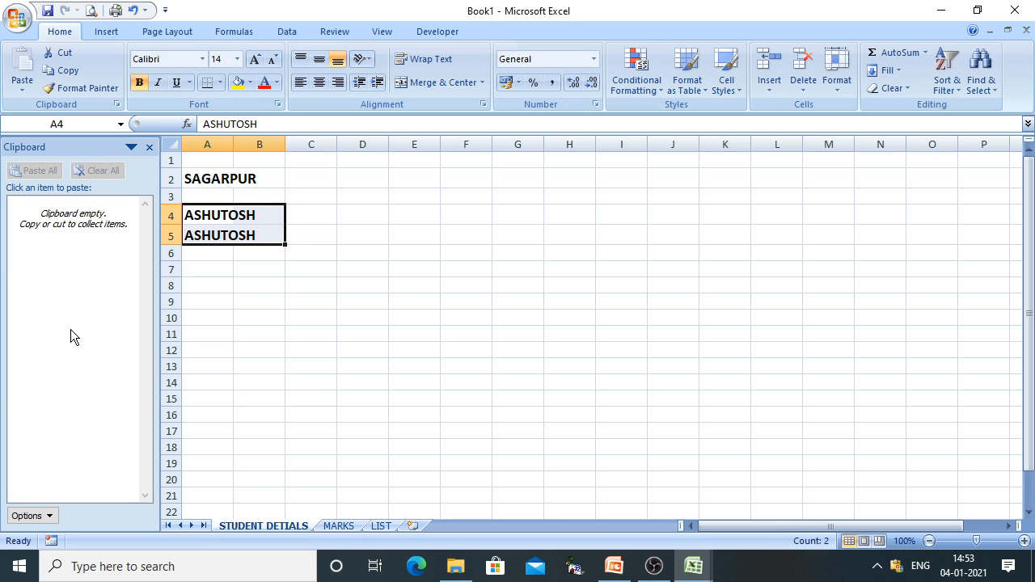
click(197, 185)
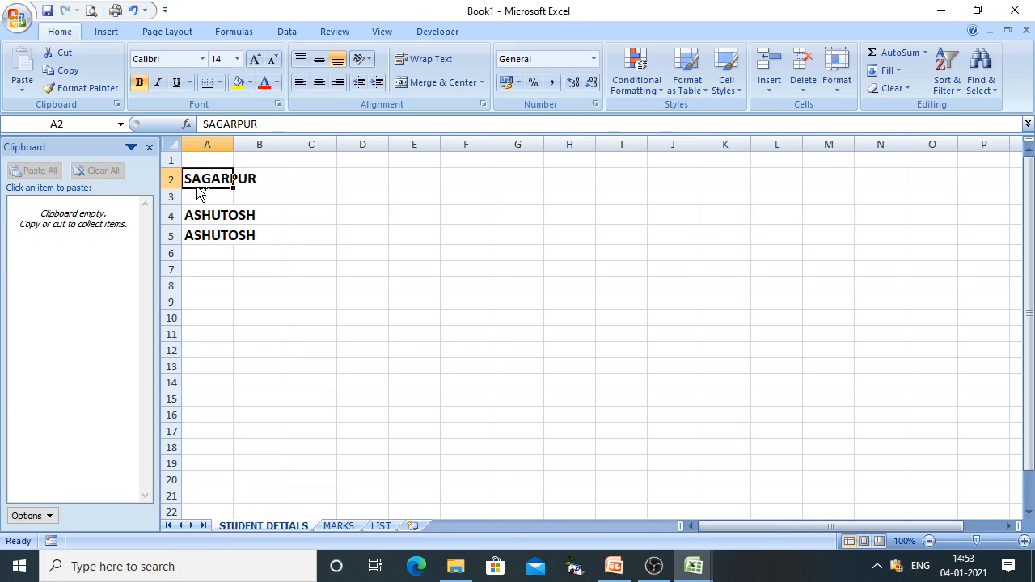
key(ctrl+c)
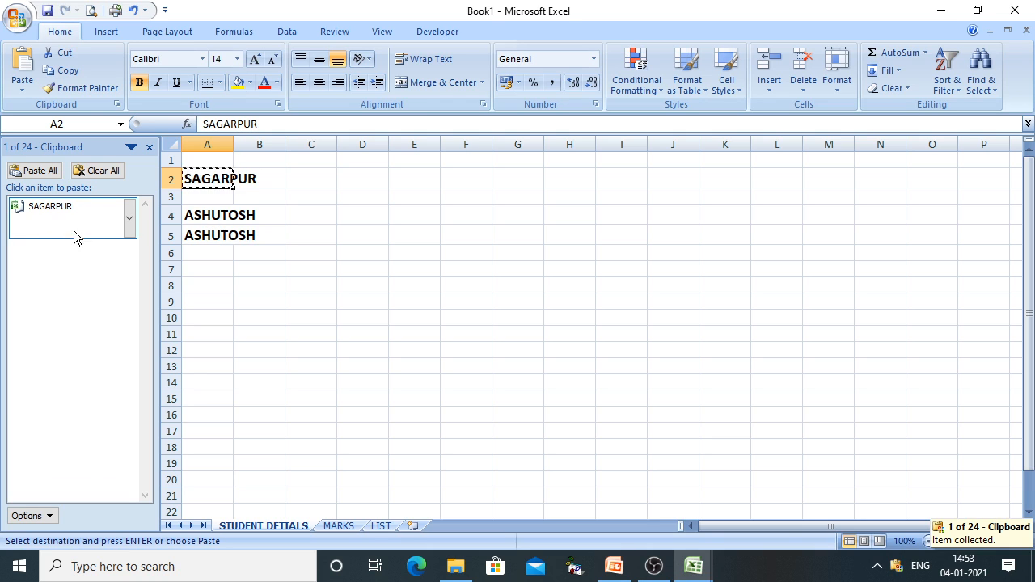
click(217, 215)
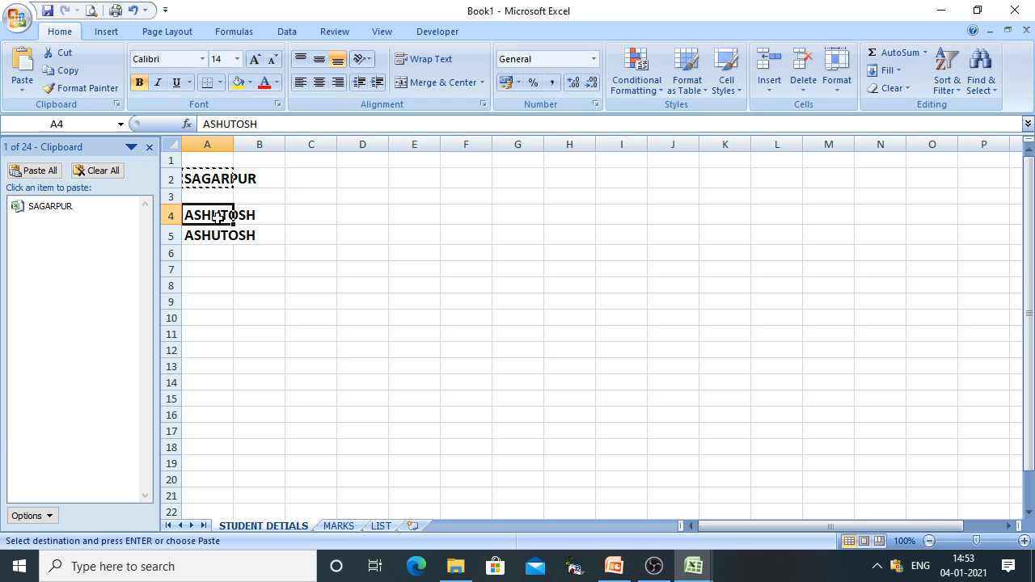
key(ctrl+c)
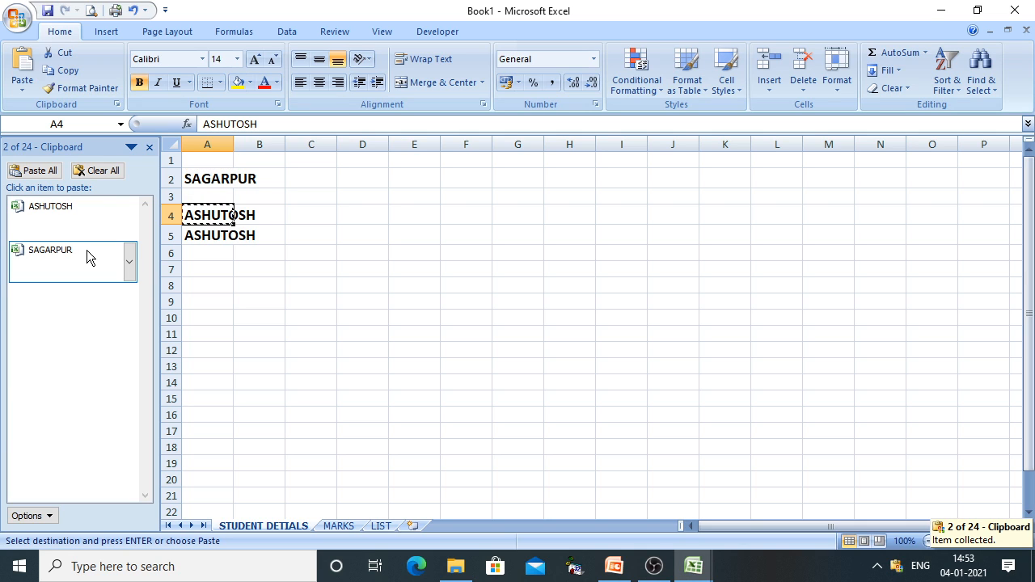
Look at the options for the SAGARPUR clipboard item, and paste the item copied from A4 into cell C7
click(130, 262)
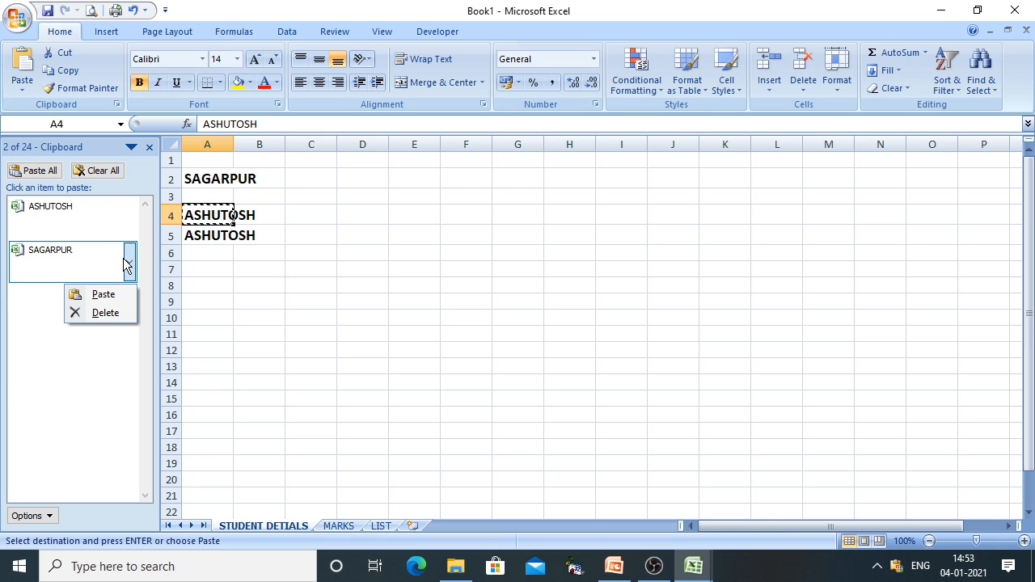
click(293, 268)
click(61, 225)
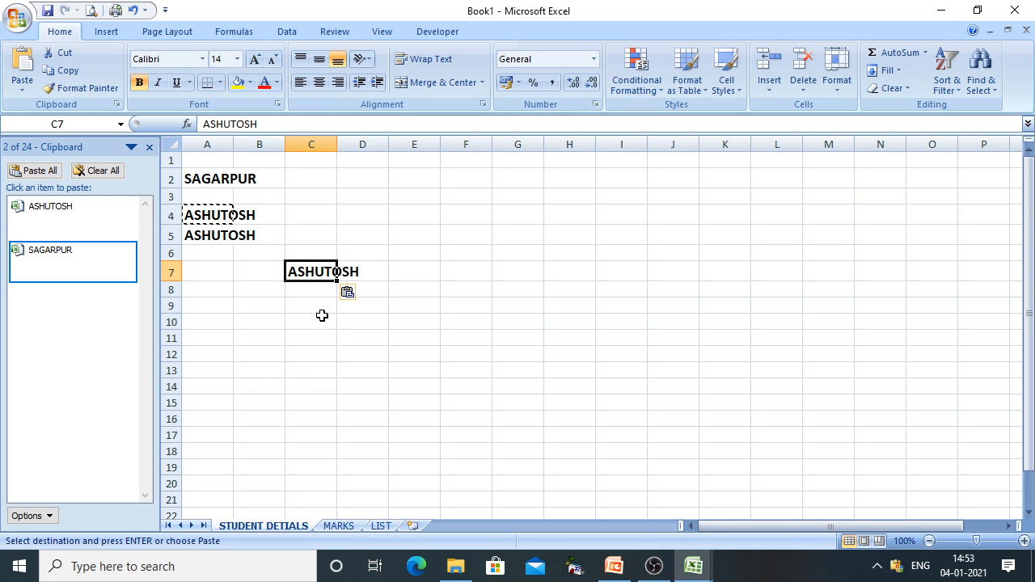
Copy the SIR cell B4 on the MARKS sheet to the Office Clipboard and paste it back into the same cell
click(344, 526)
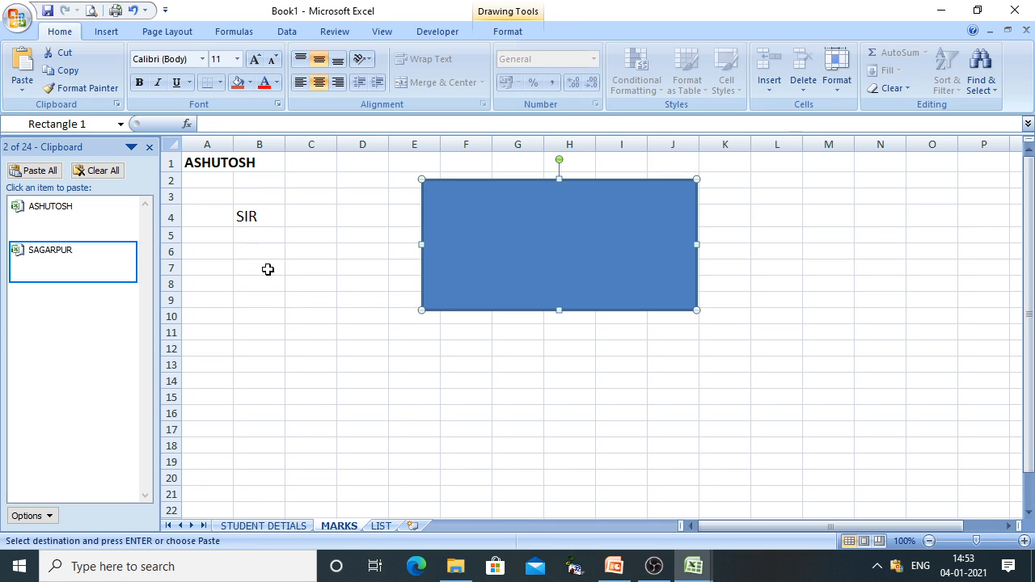
click(238, 217)
key(ctrl+c)
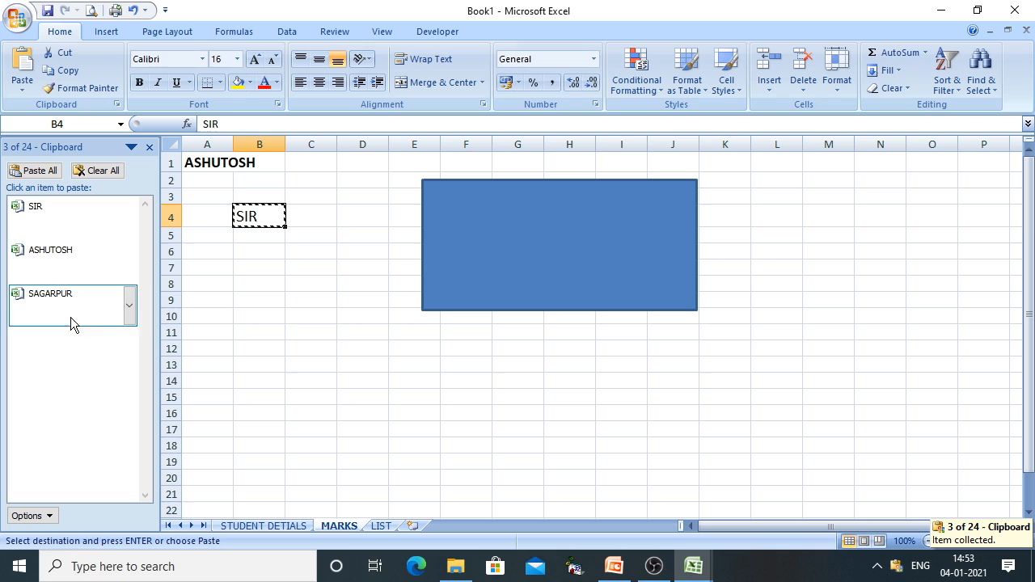
click(47, 210)
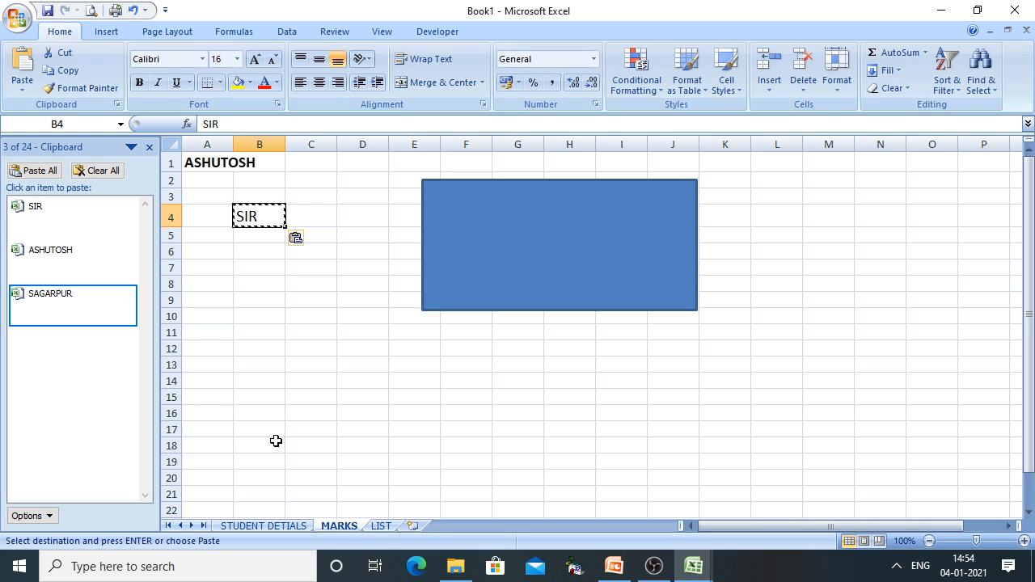
key(Escape)
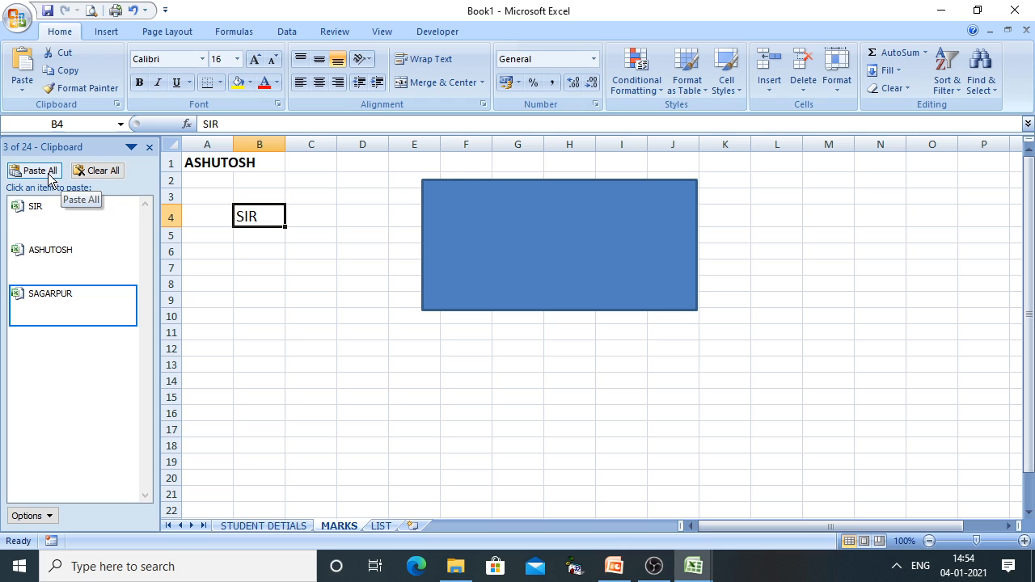
Paste all the collected clipboard items into the MARKS sheet, starting at cell B15
click(259, 396)
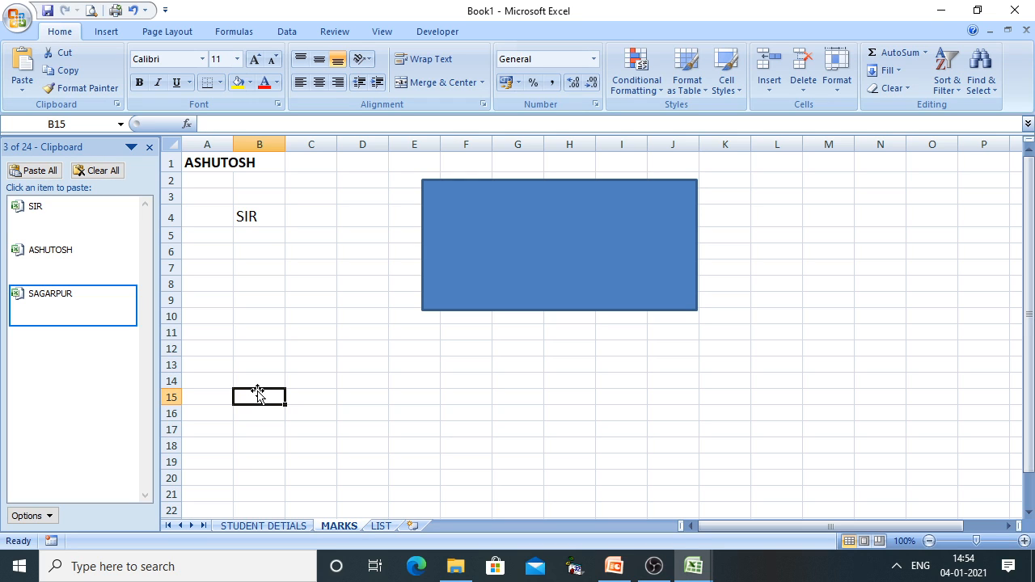
click(46, 176)
click(45, 177)
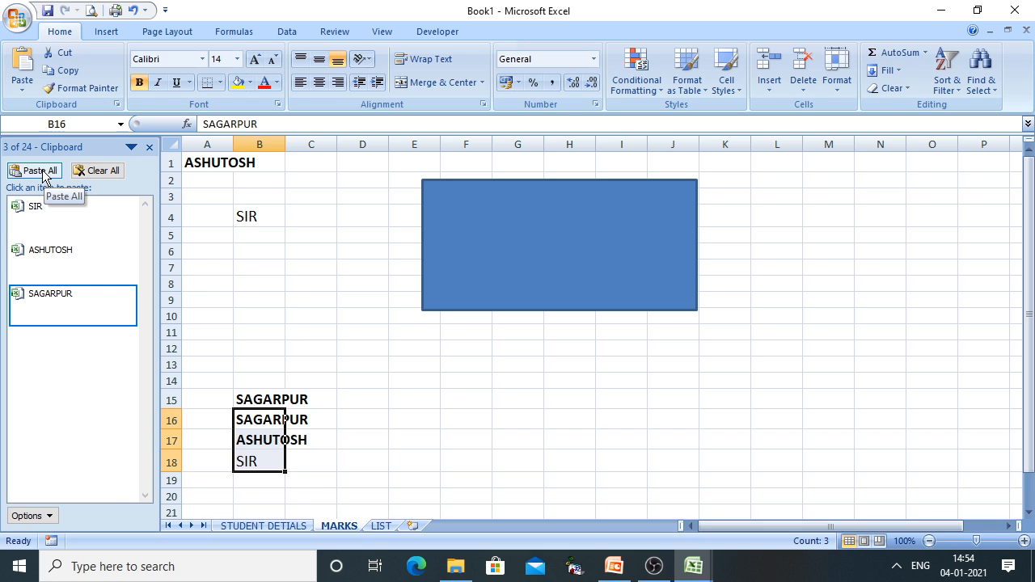
Clear all items from the Office Clipboard and close the clipboard pane
click(96, 171)
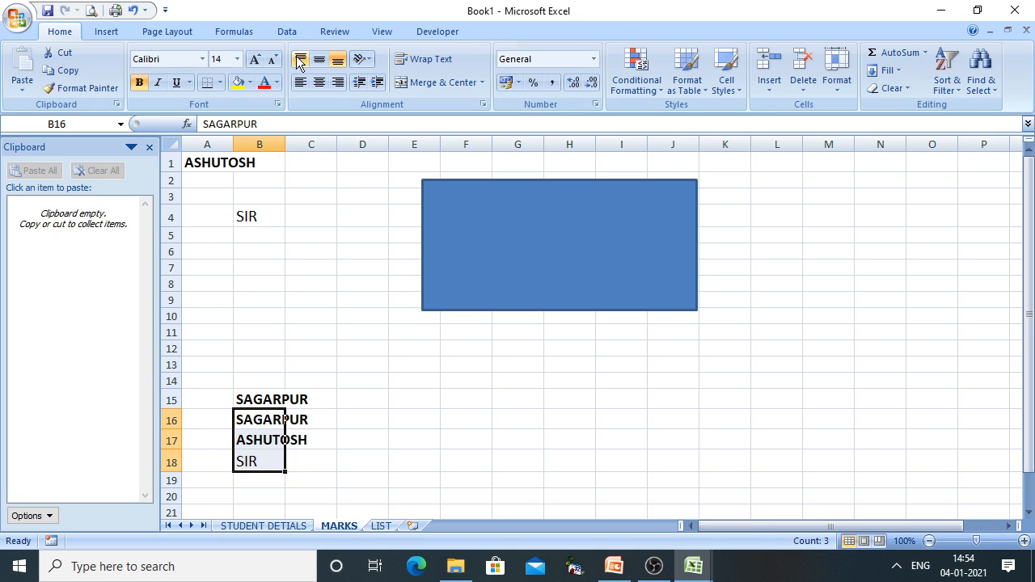
click(153, 146)
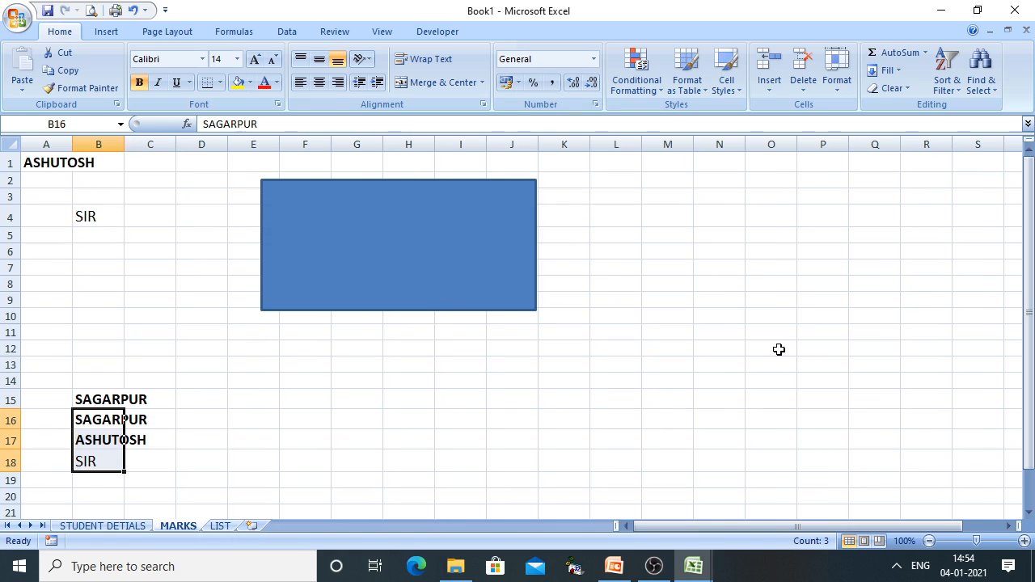
Format the text in cell A1 of the MARKS sheet as 18-point Arial Unicode MS in red
click(773, 349)
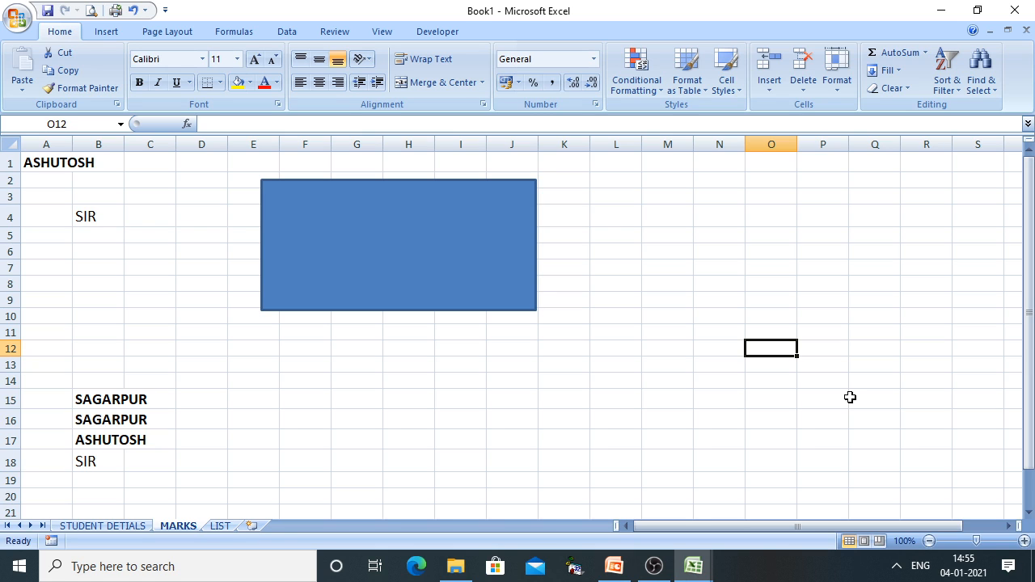
click(62, 164)
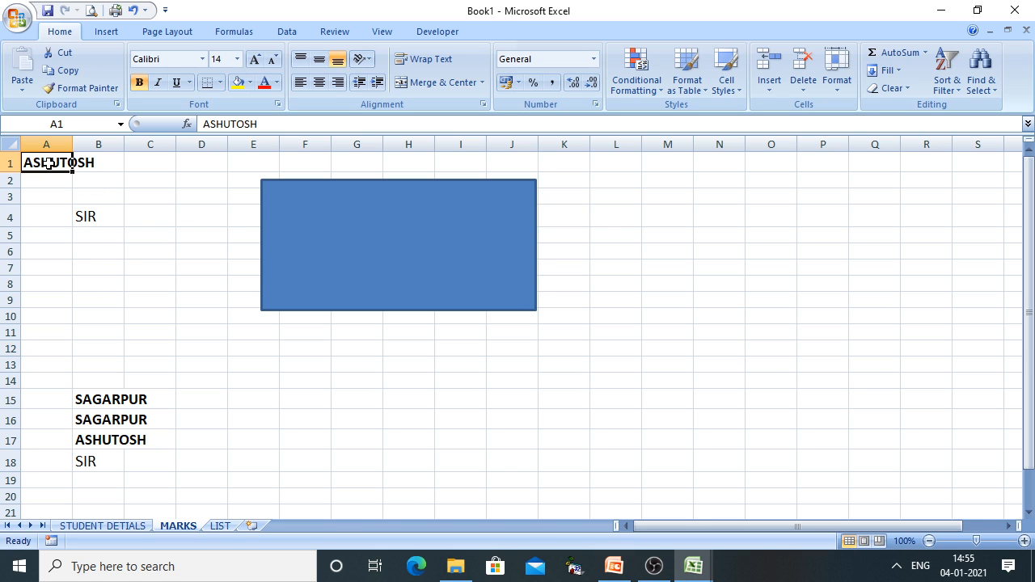
click(254, 61)
click(254, 60)
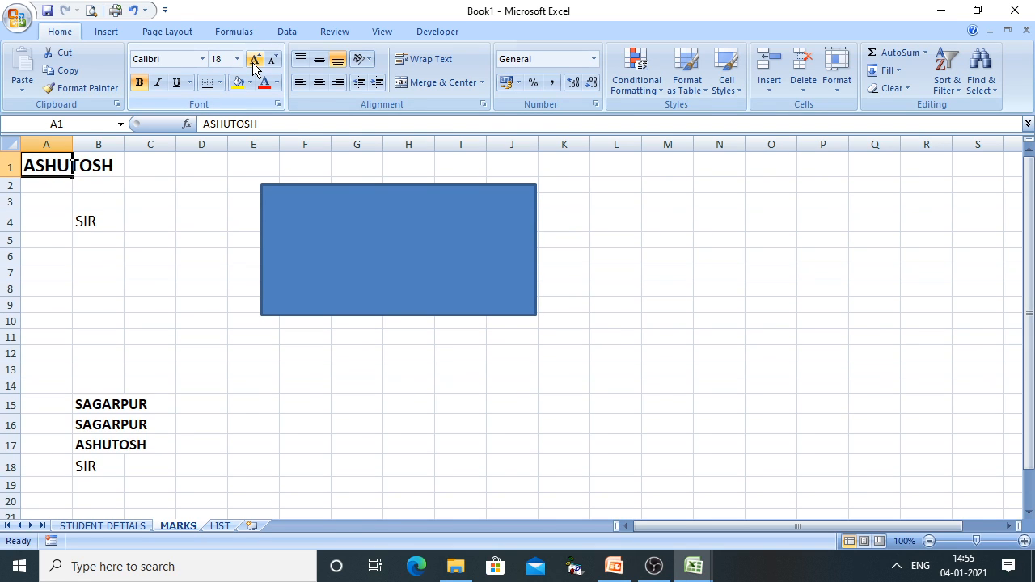
click(202, 59)
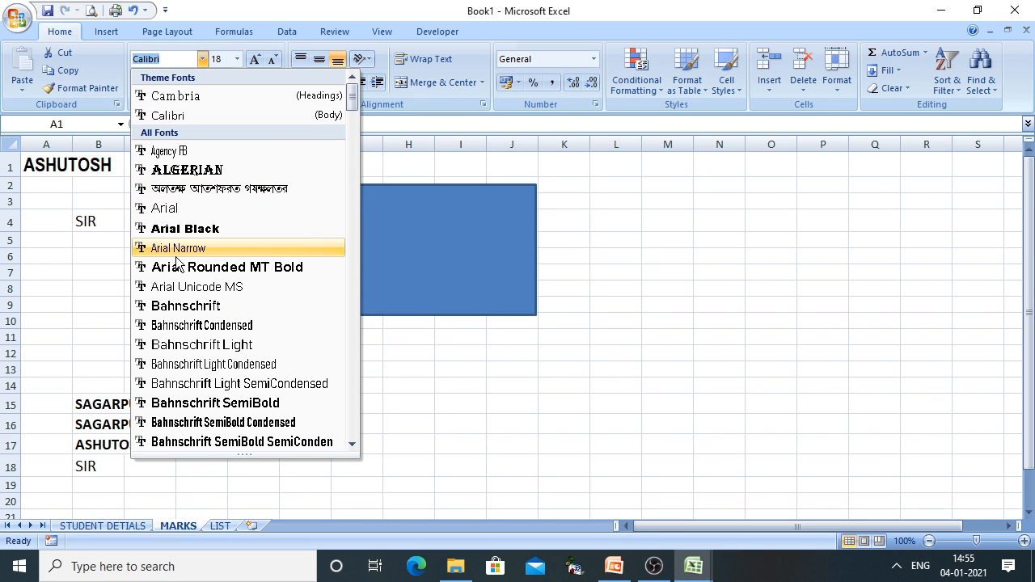
click(188, 288)
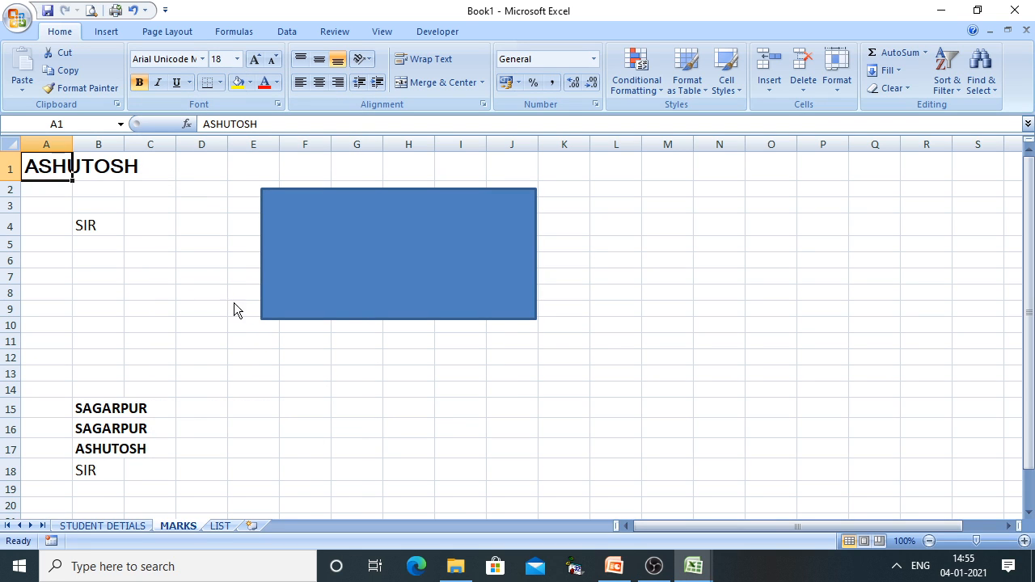
click(270, 85)
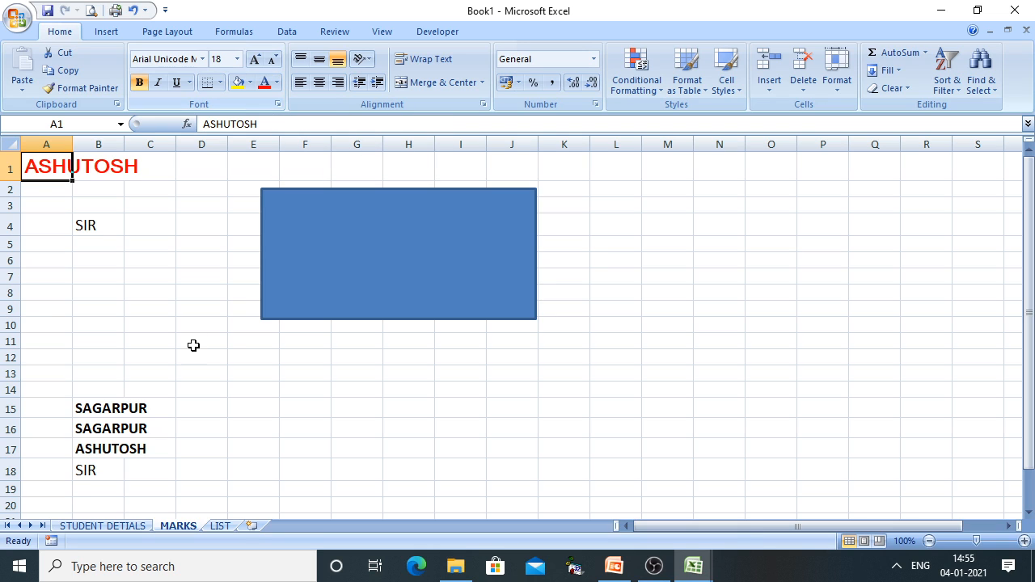
click(194, 344)
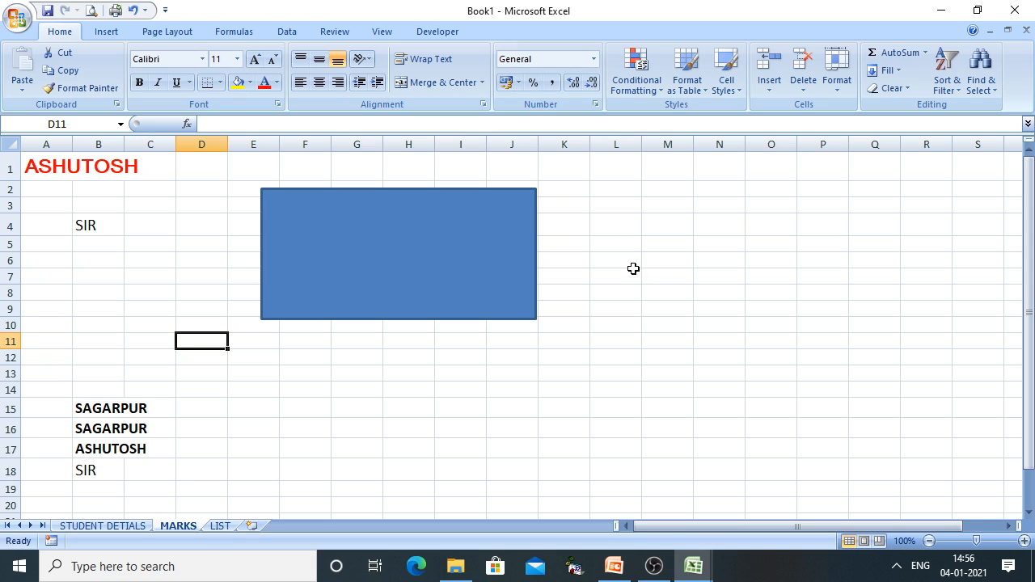
Open the Format Cells settings for cell C15 and look through the Number, Alignment, Font, Border, Fill and Protection options
click(132, 409)
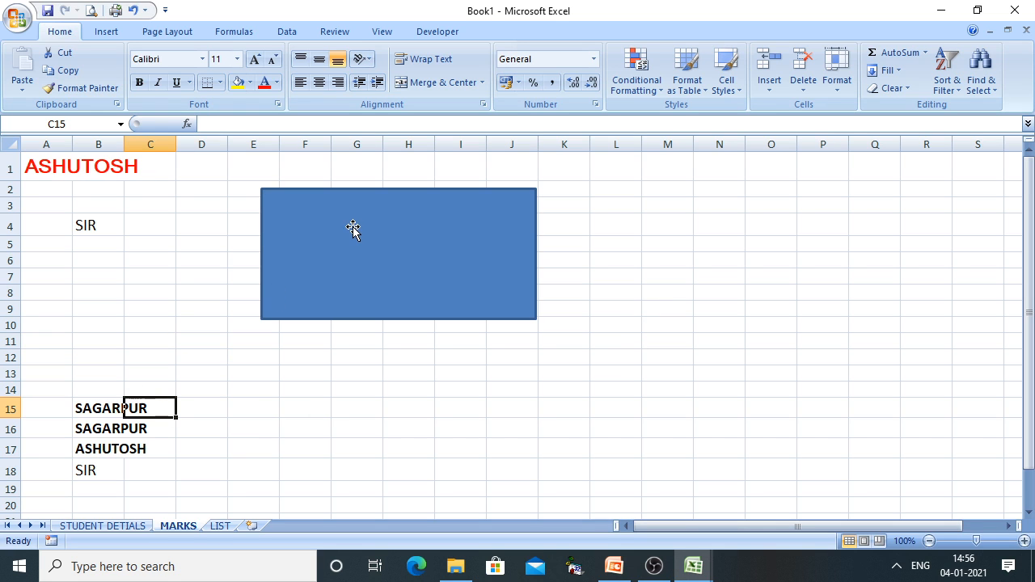
click(278, 104)
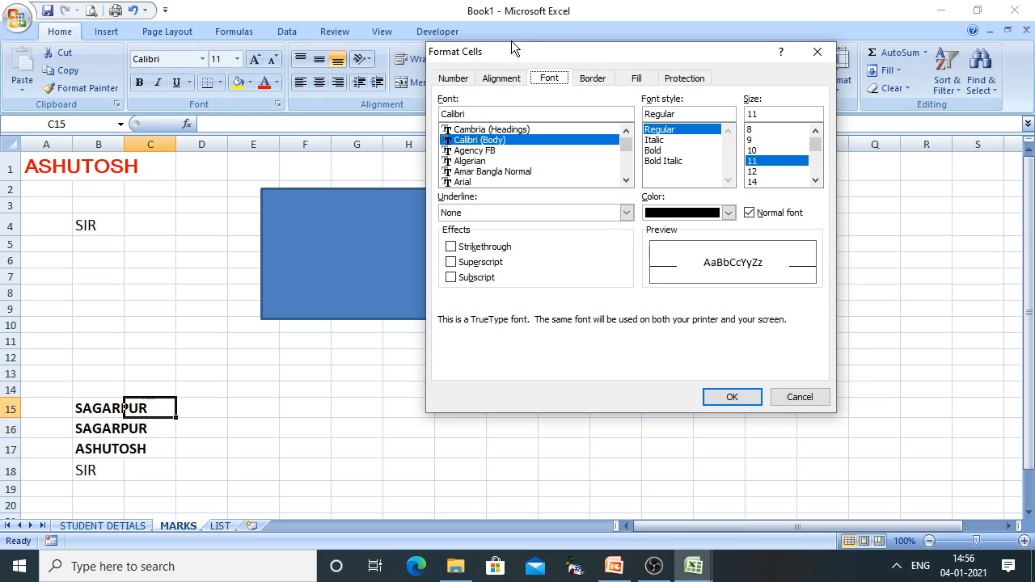
click(454, 81)
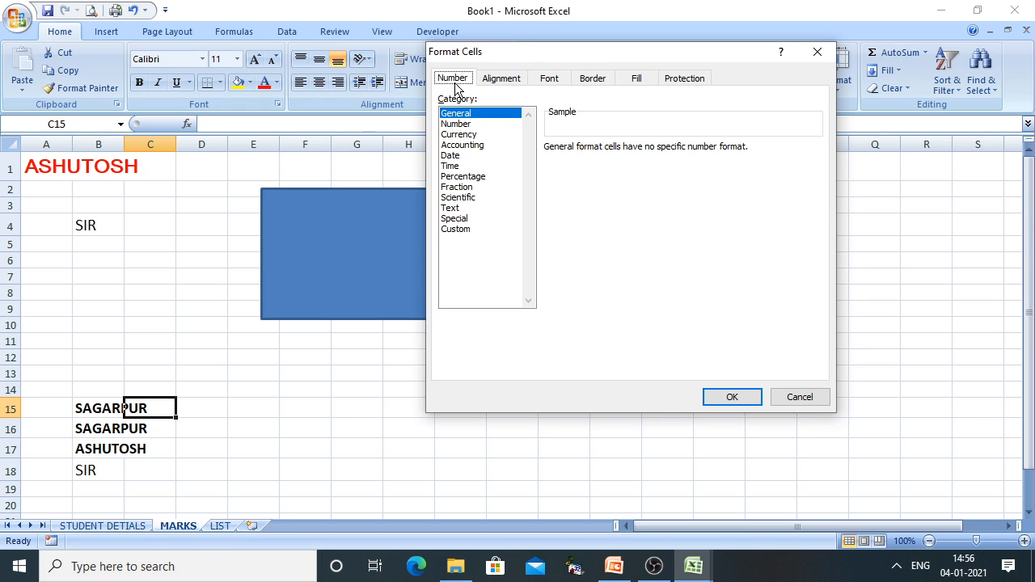
click(495, 82)
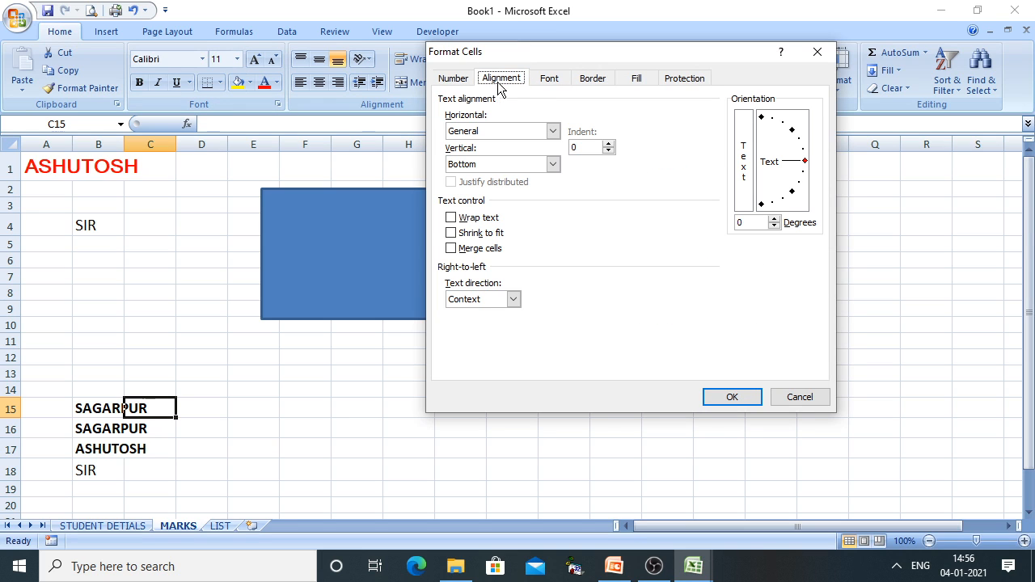
click(538, 81)
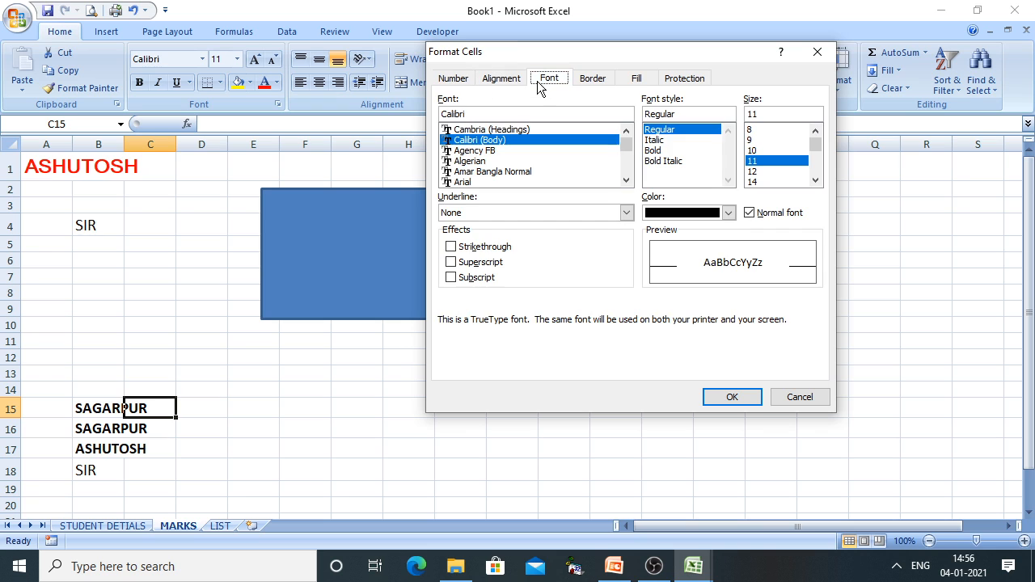
click(587, 82)
click(638, 82)
click(681, 79)
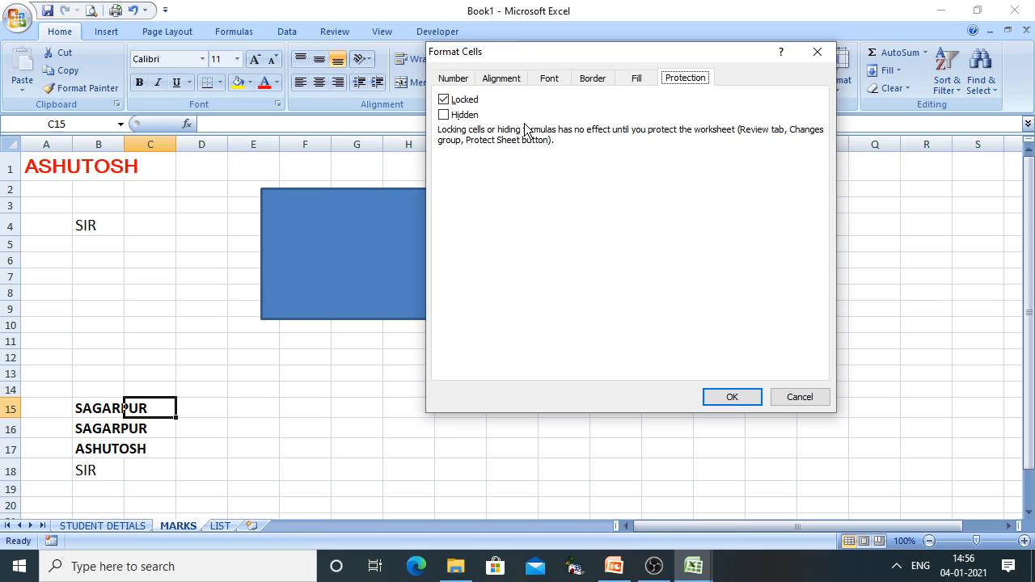
Review the Format Cells categories for C15 once more, from Number through Protection, and close the dialog without applying anything
click(457, 78)
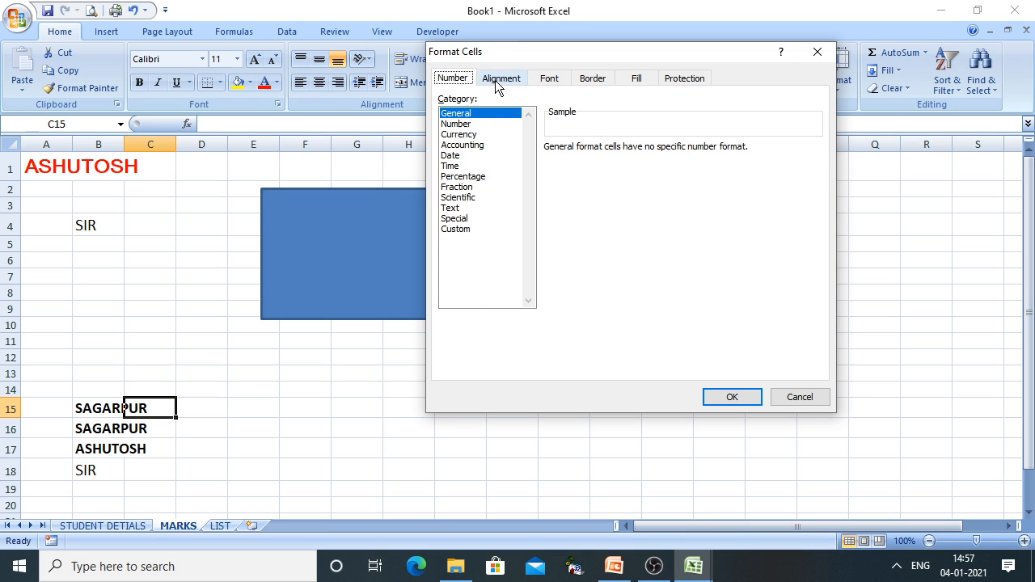
click(496, 80)
click(550, 79)
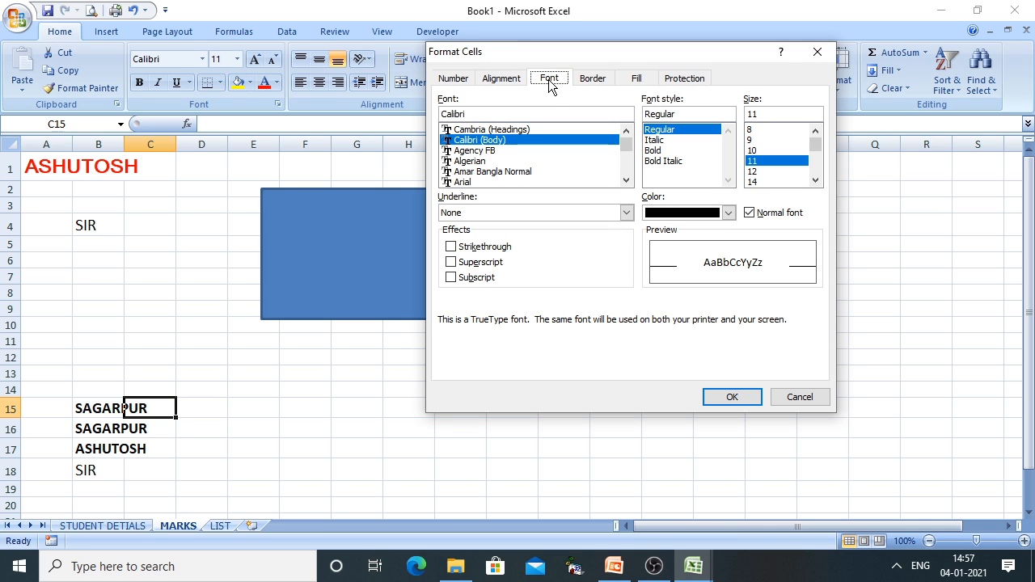
click(595, 81)
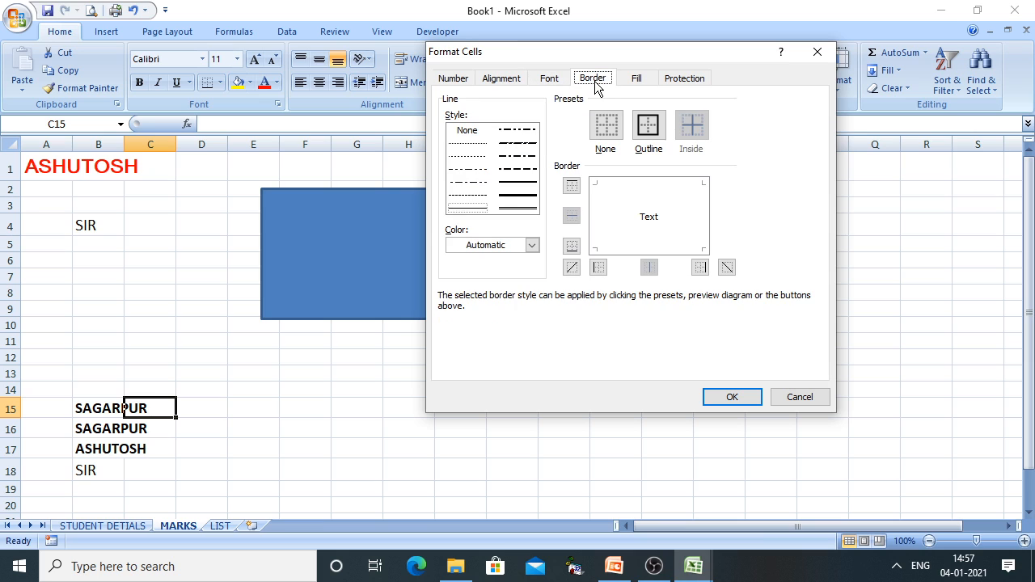
click(636, 82)
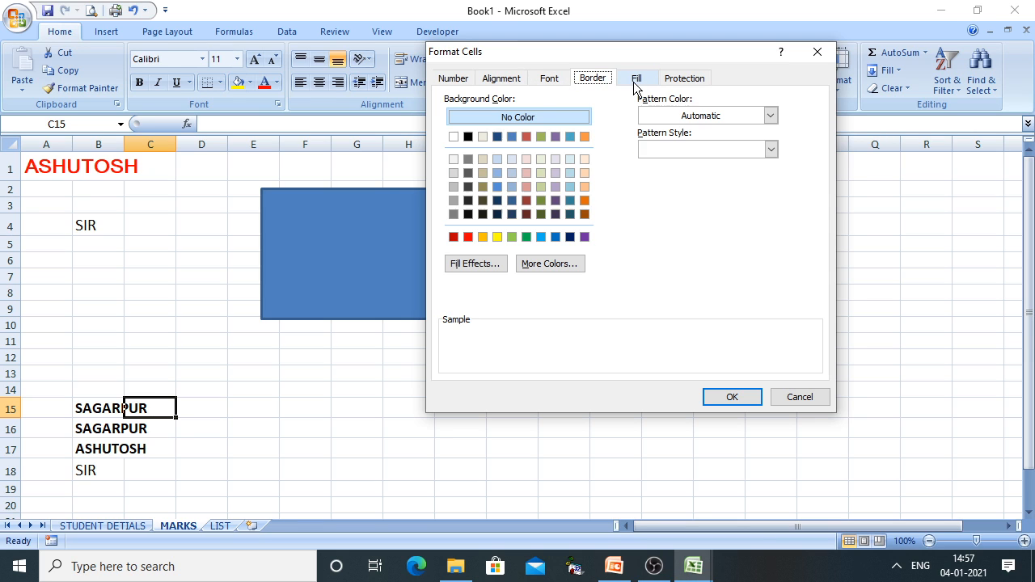
click(684, 80)
click(805, 398)
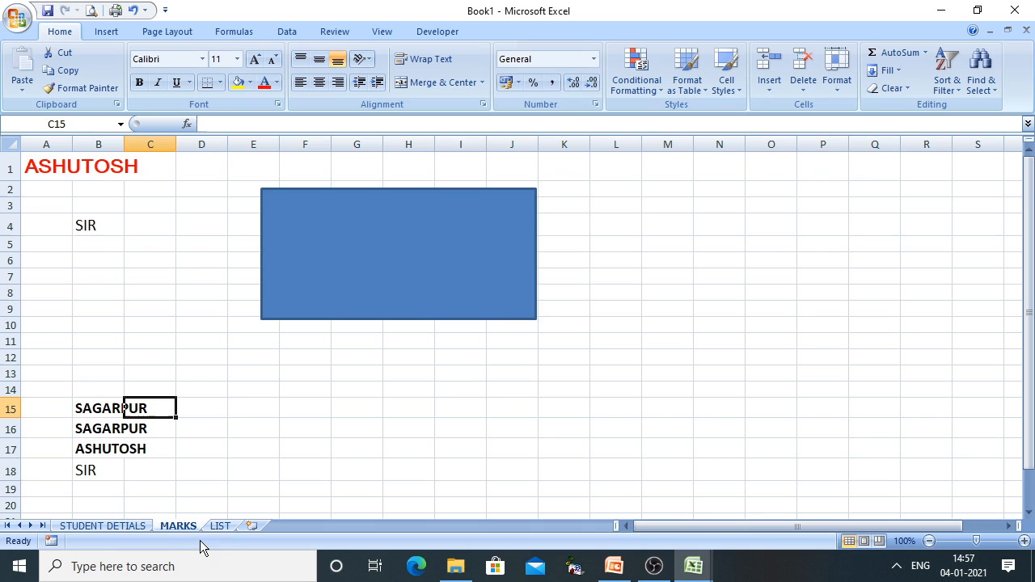
View the font settings of cell A2 on the STUDENT DETIALS sheet in Format Cells, and cancel the dialog
click(99, 527)
click(48, 182)
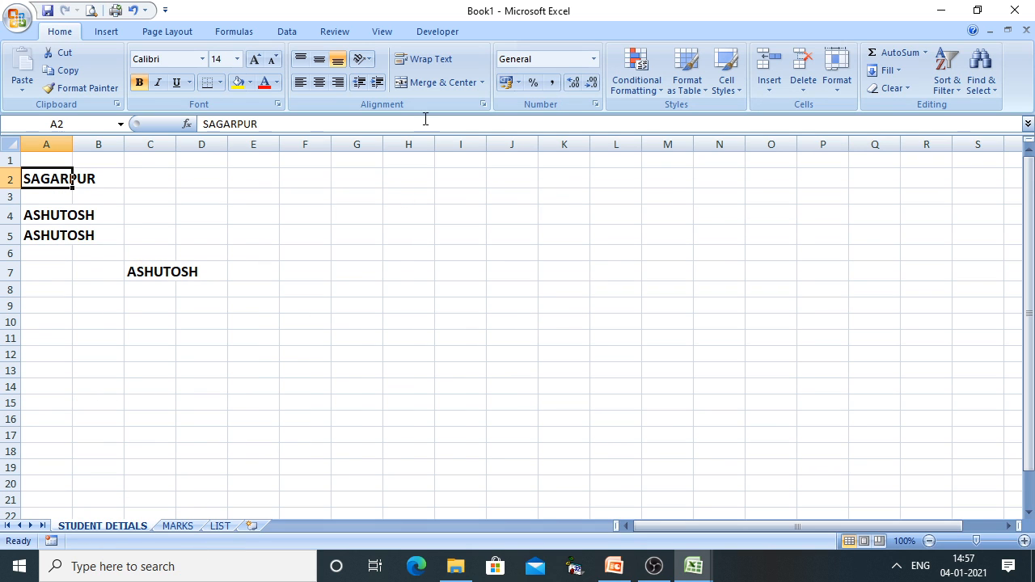
click(277, 105)
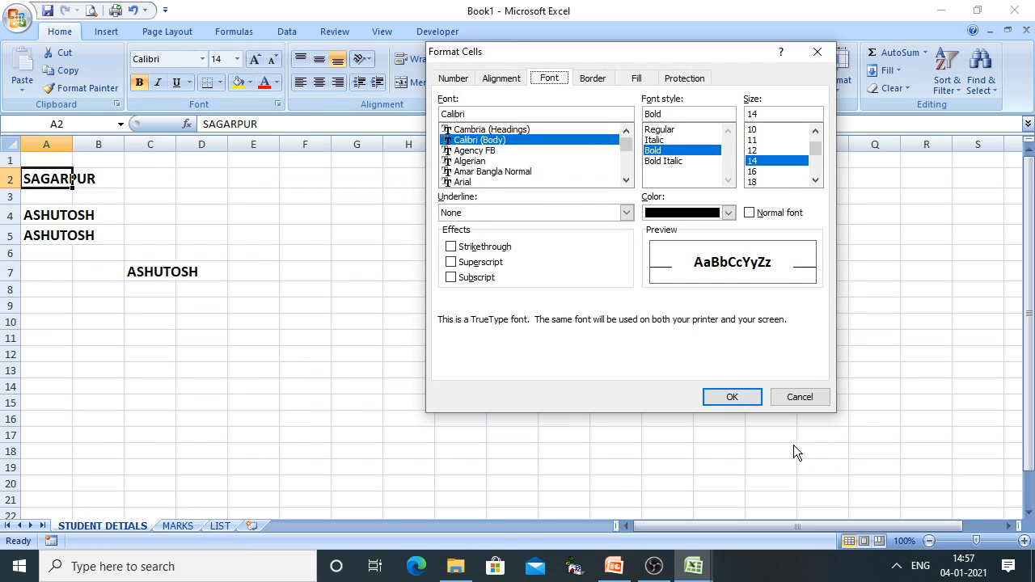
click(801, 398)
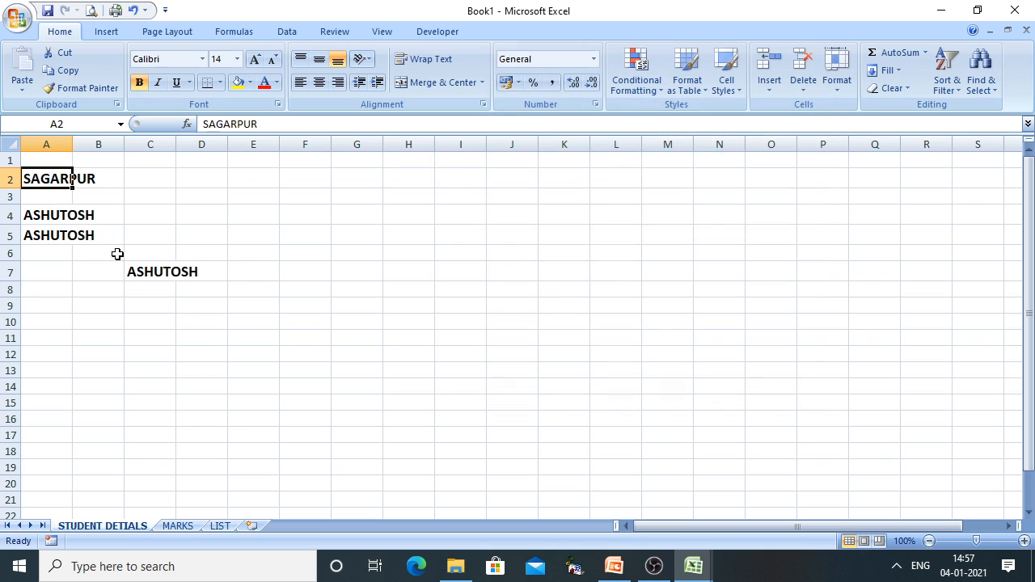
Reopen Format Cells for A2, examine its number format categories, accept the dialog, and switch to the PowerPoint slide show
right_click(46, 182)
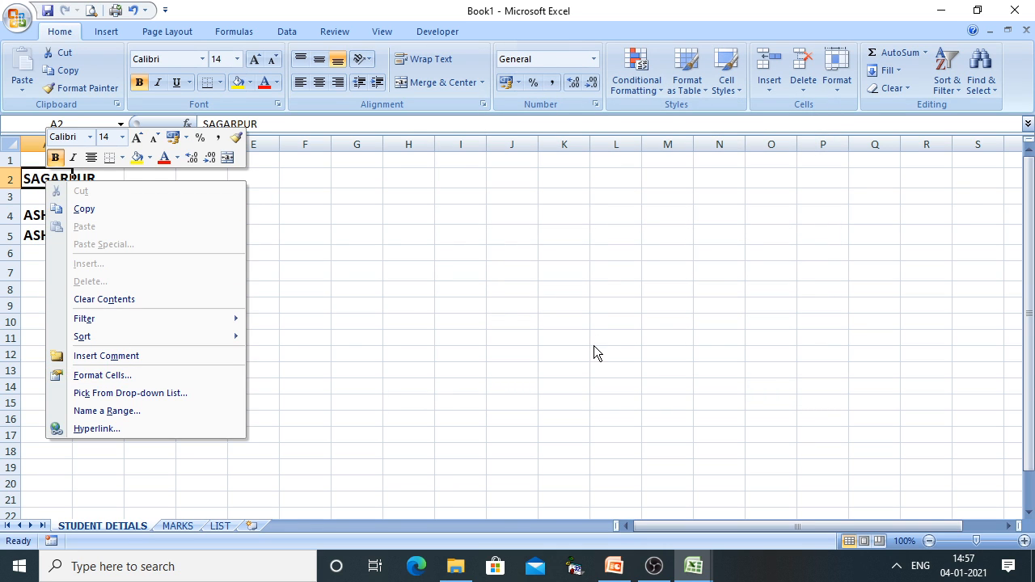
key(Escape)
right_click(49, 179)
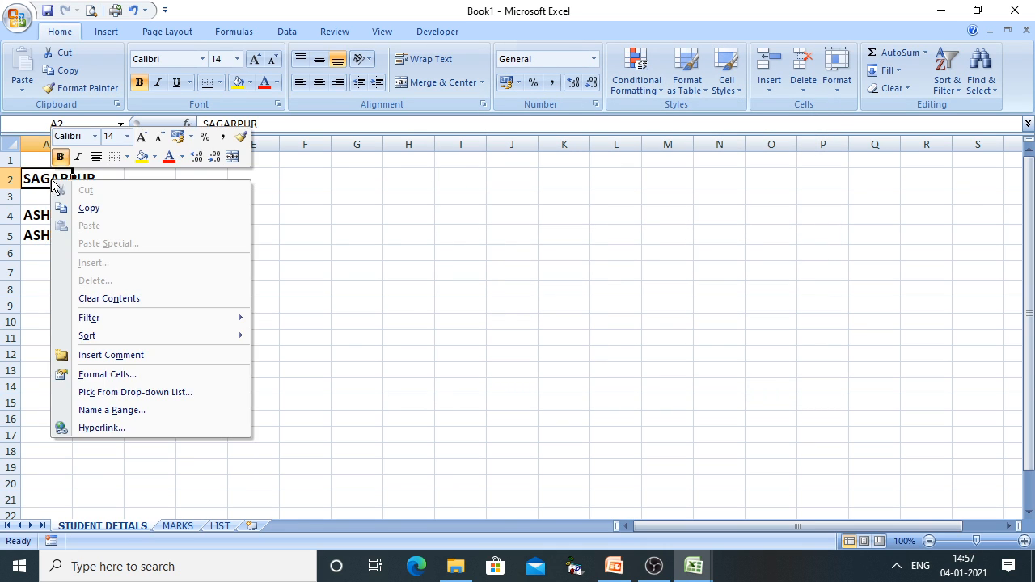
click(92, 375)
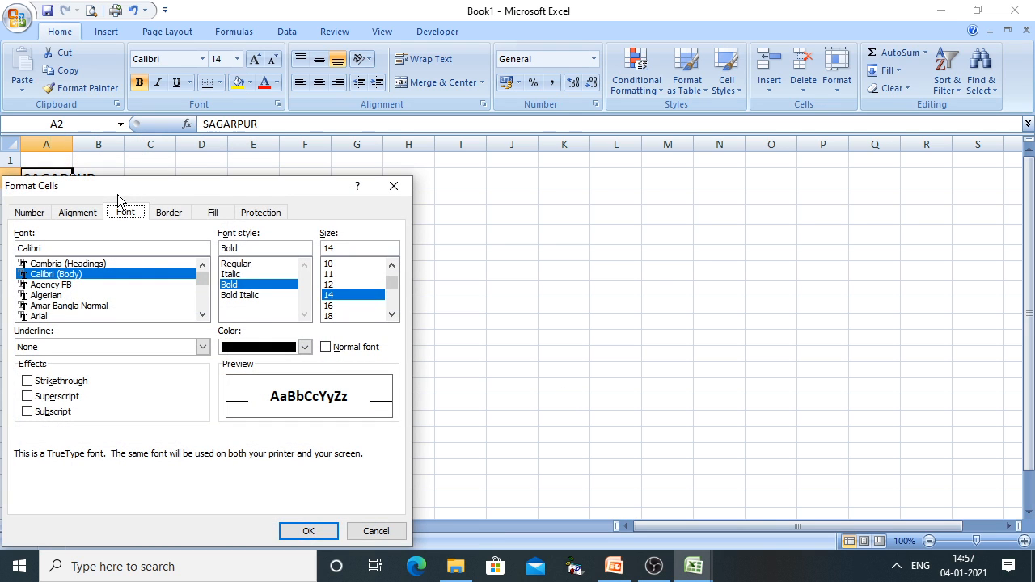
drag(117, 194, 455, 111)
click(359, 130)
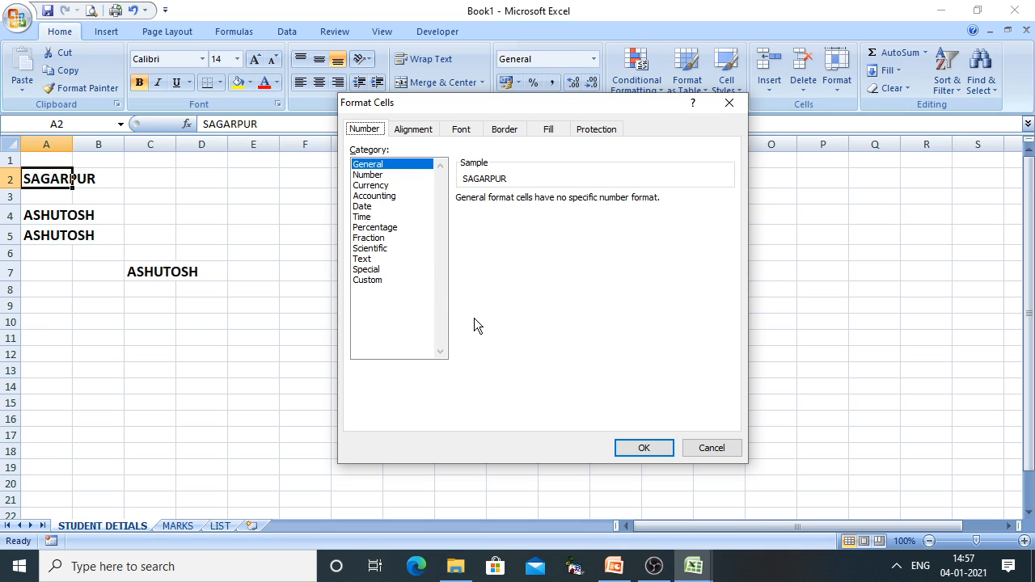
click(652, 449)
click(615, 566)
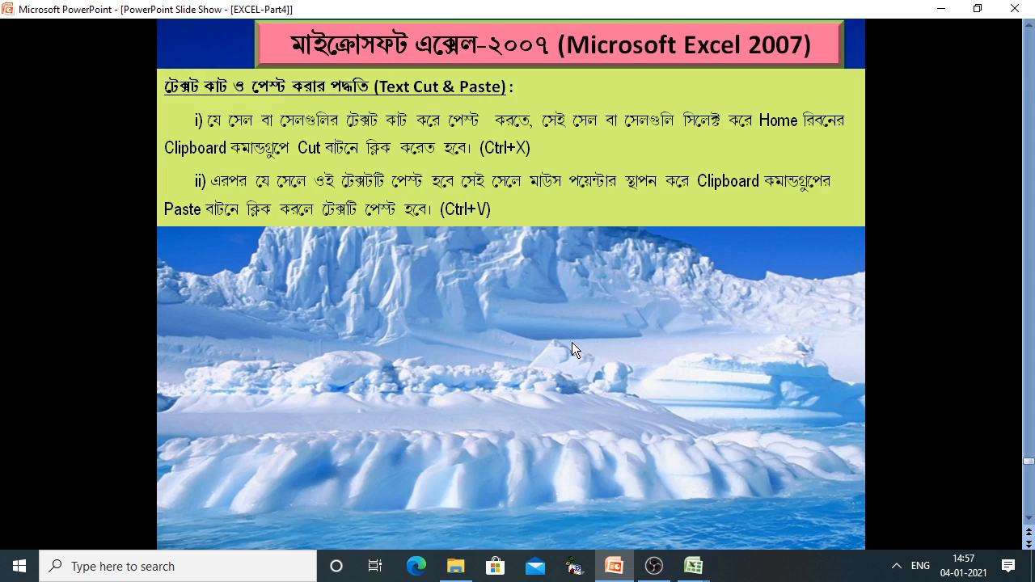